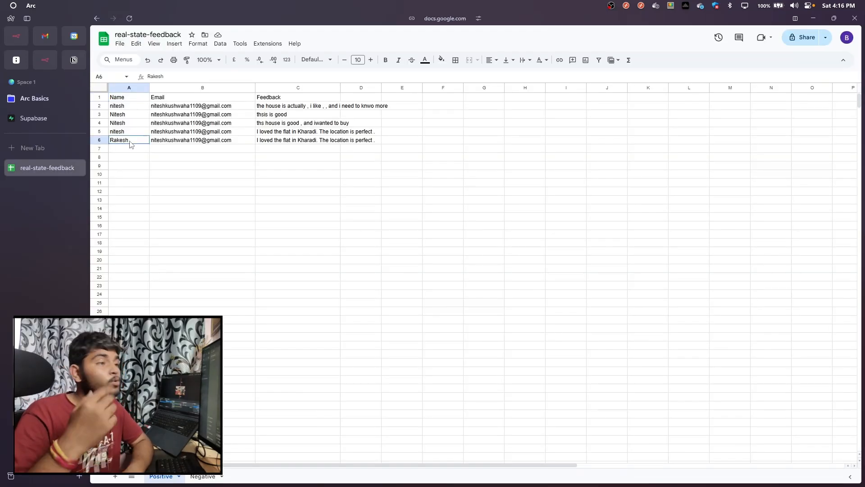
Examine the row 4 entry in the Negative feedback sheet, from its name and email to its feedback and AI suggestion
left_click(185, 142)
left_click(286, 141)
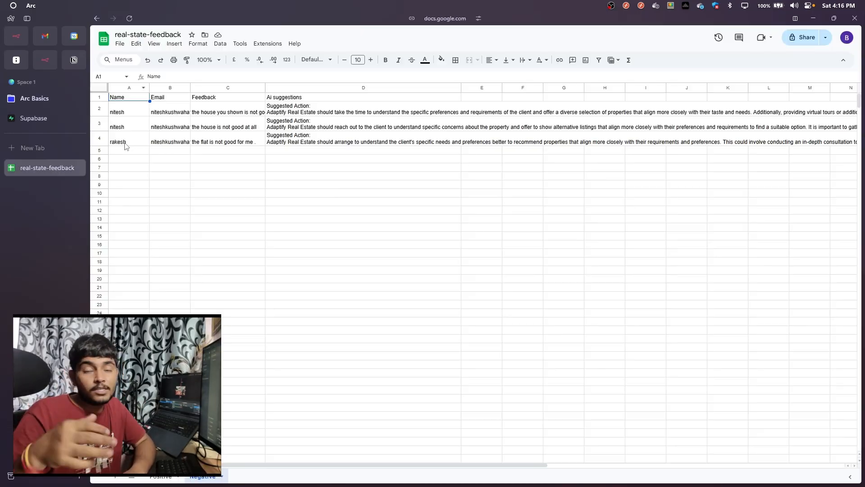
left_click(127, 145)
left_click(158, 142)
left_click(235, 138)
left_click(307, 138)
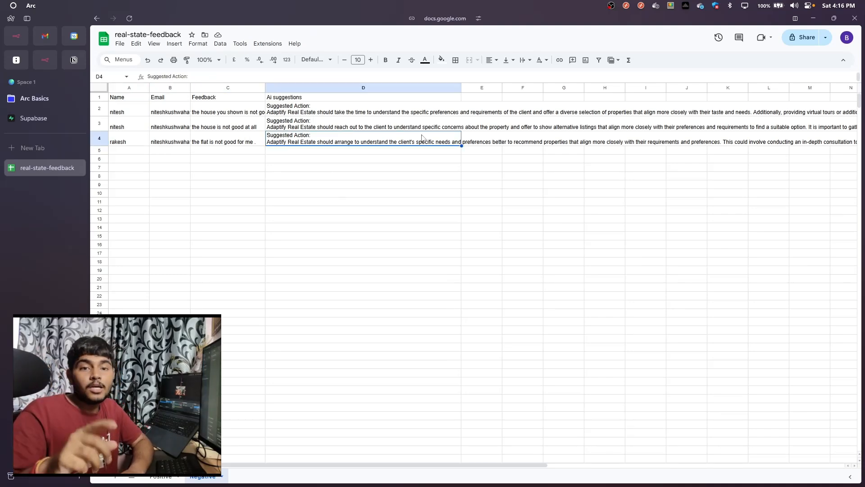
Switch to the Brave window with the Gmail inbox to view the automated feedback emails
key("alt+Tab")
key("alt+Tab")
key("alt+Tab")
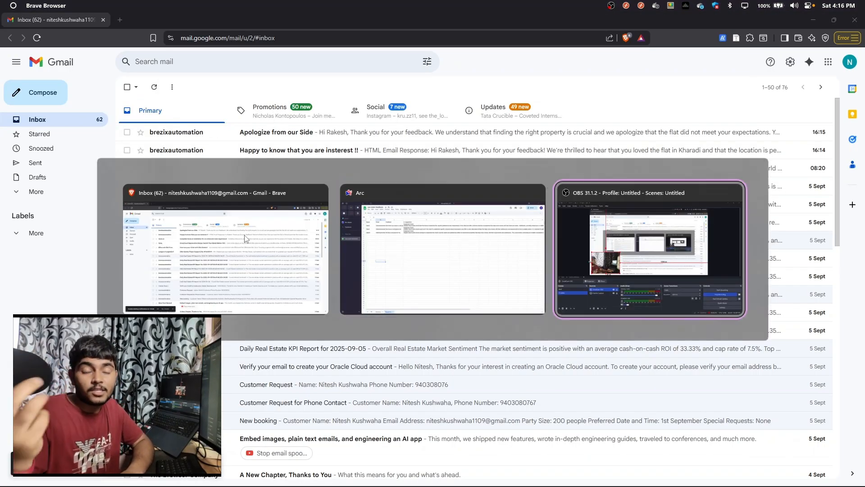
key("alt+Tab")
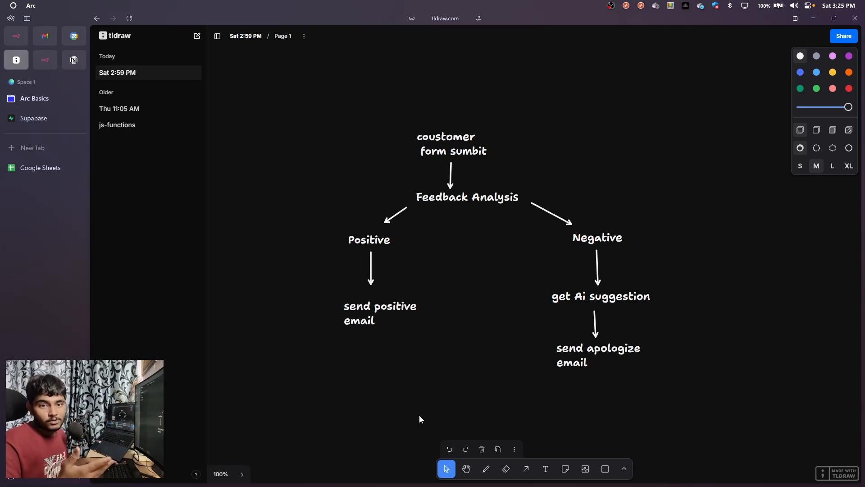
Nudge the customer form, Feedback Analysis, send positive email, Negative and get Ai suggestion labels slightly within the flowchart
left_click_drag(453, 157, 456, 153)
left_click_drag(469, 199, 463, 201)
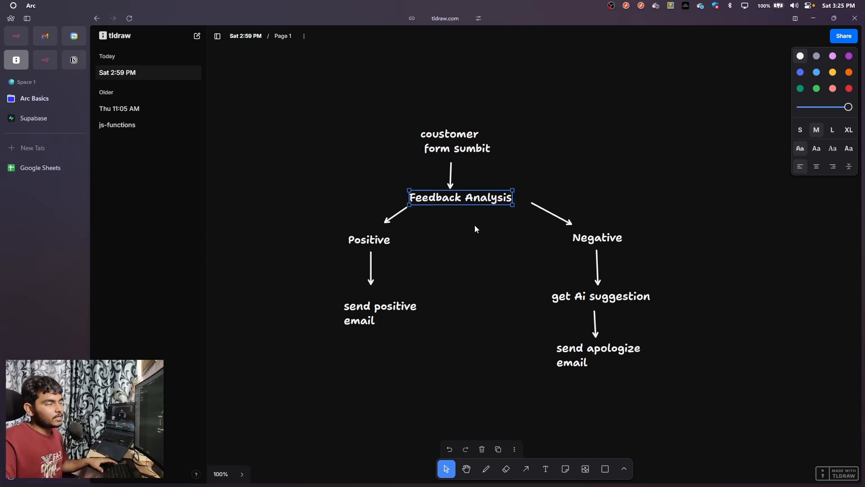
left_click(384, 248)
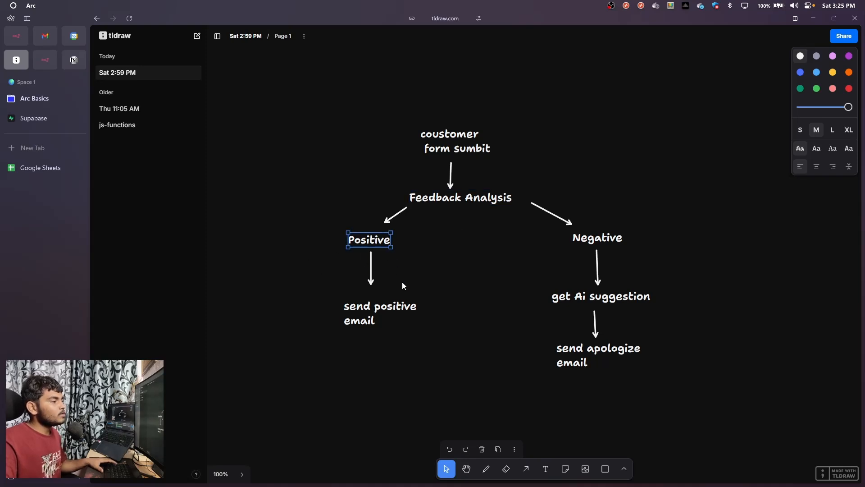
left_click_drag(391, 310, 389, 310)
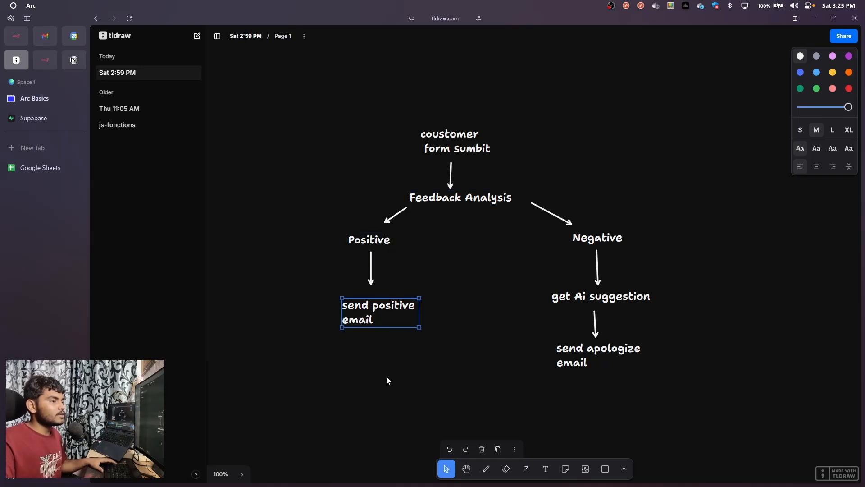
left_click_drag(584, 246, 581, 242)
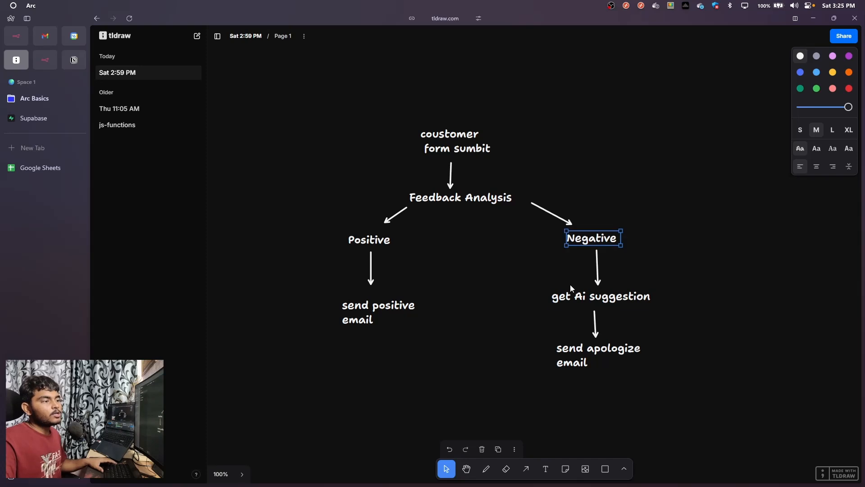
left_click_drag(572, 299, 566, 299)
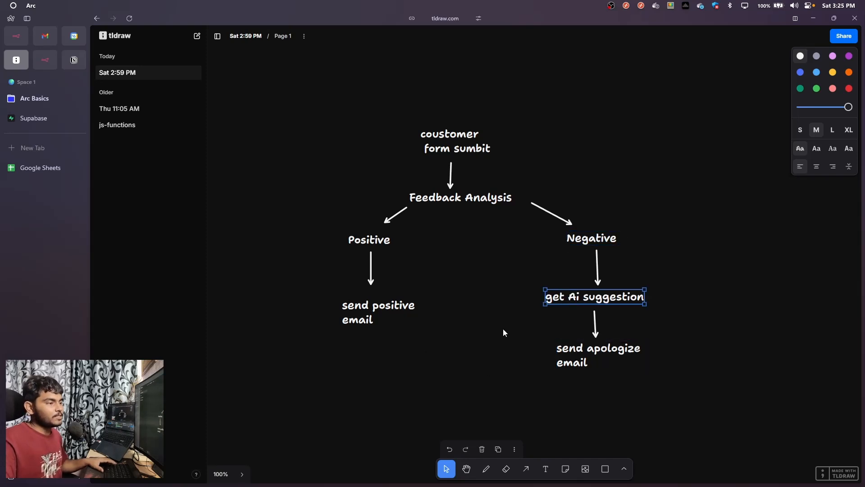
left_click(353, 170)
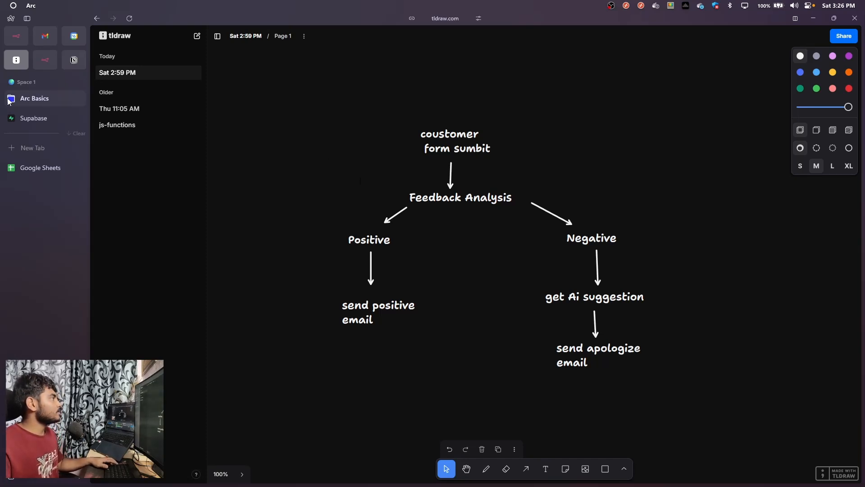
Switch to Google Sheets, create a blank spreadsheet and name it real-state-feedback
left_click(40, 168)
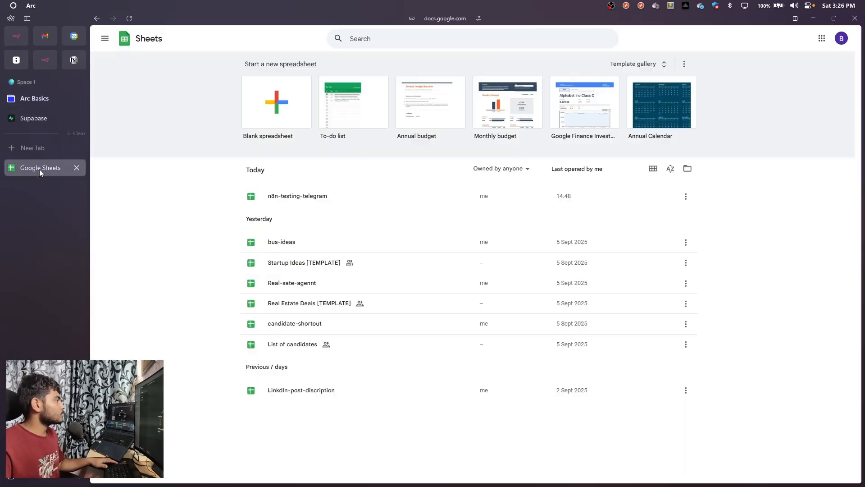
left_click(269, 111)
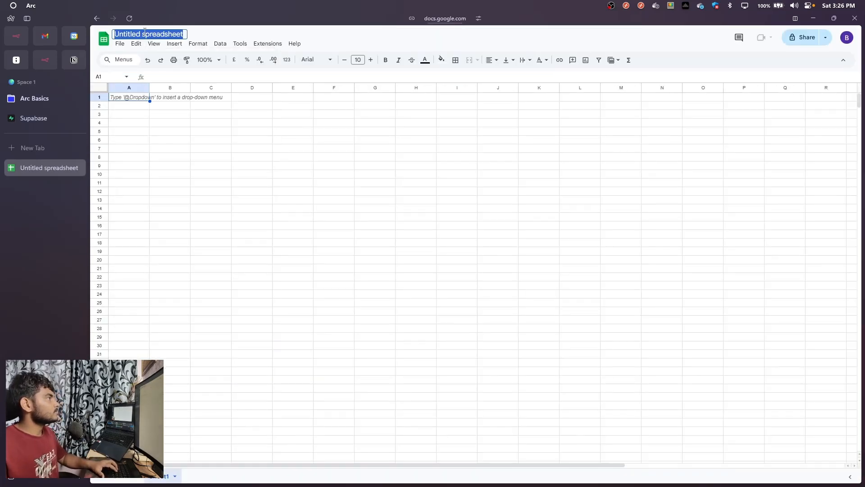
type("rea")
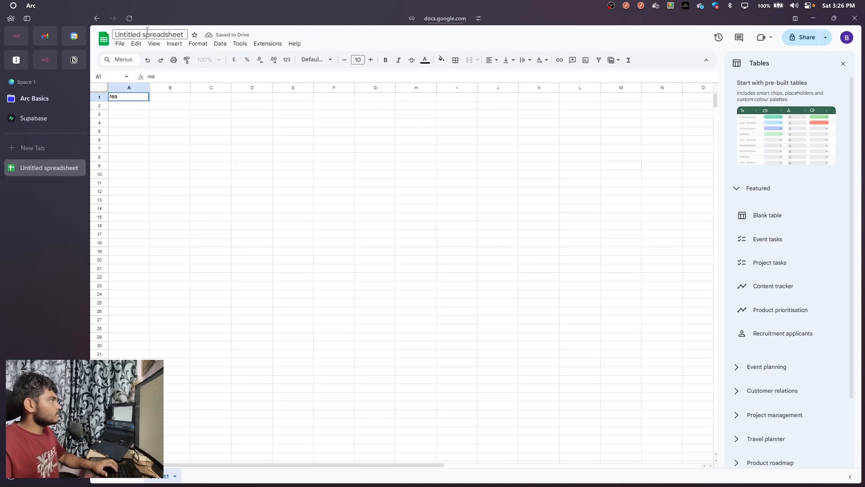
left_click(145, 32)
key("BackSpace")
type("real-ste-")
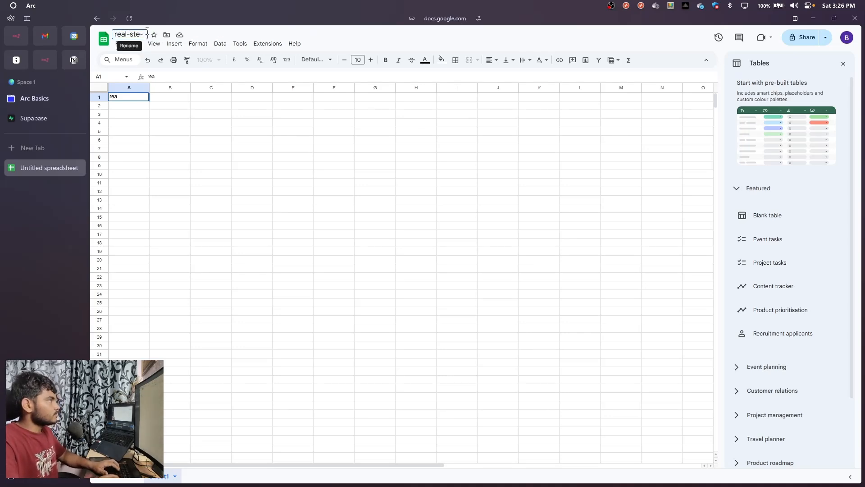
key("BackSpace")
key("BackSpace")
type("ate")
type("-")
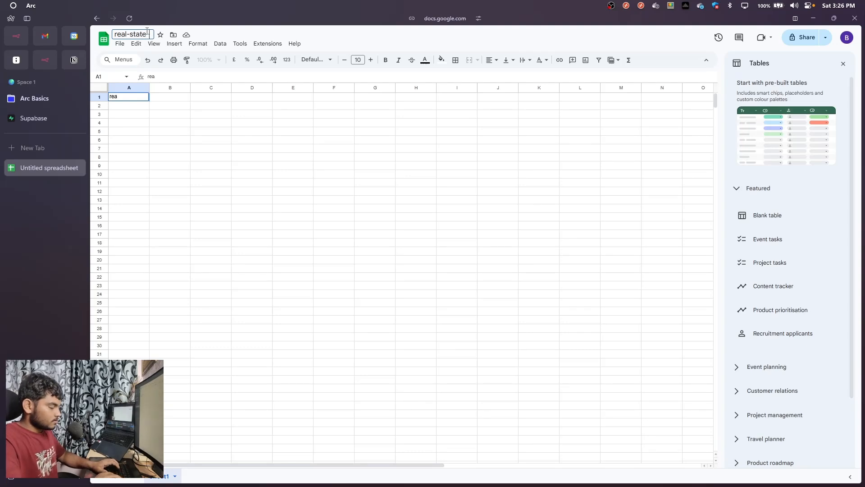
type("feedback")
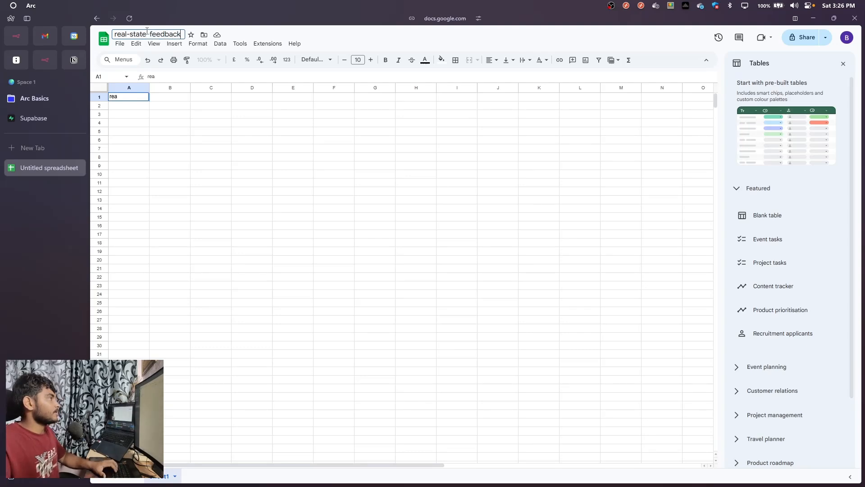
left_click(125, 140)
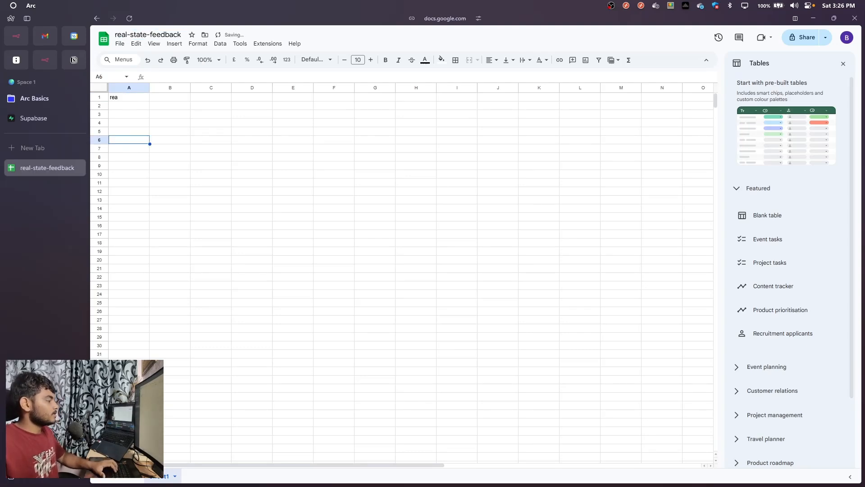
Rename the spreadsheet's first sheet as Positive
right_click(161, 477)
left_click(170, 374)
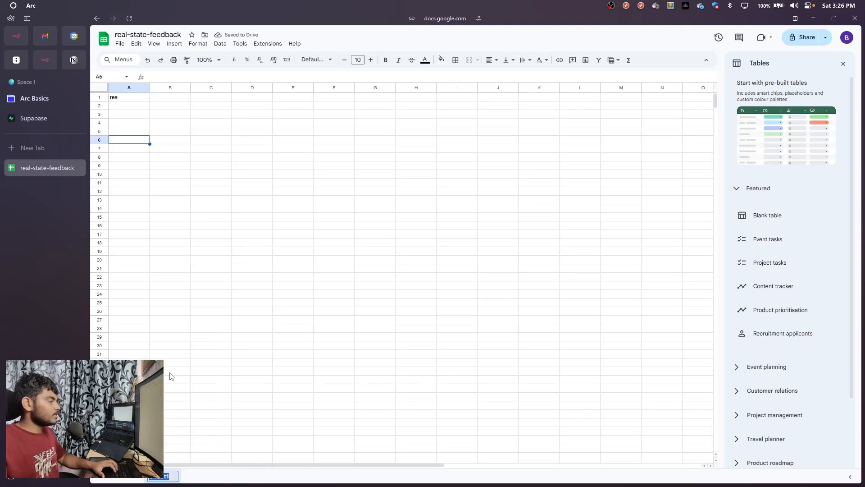
key("BackSpace")
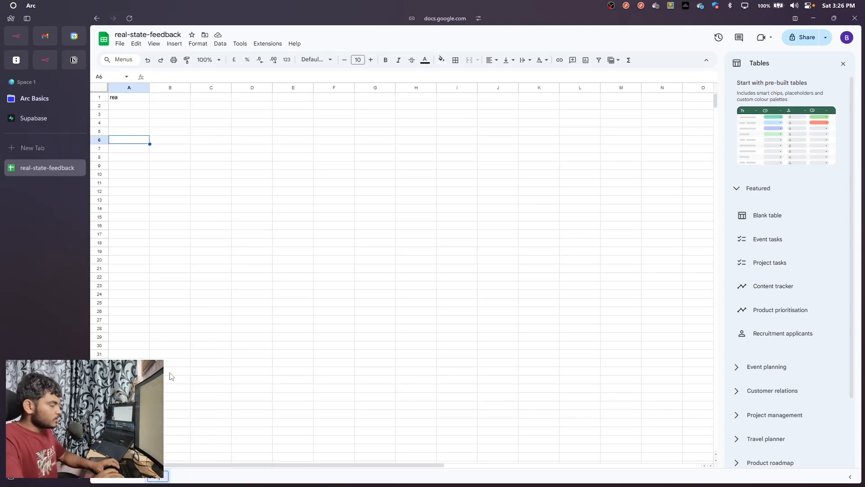
type("Positive")
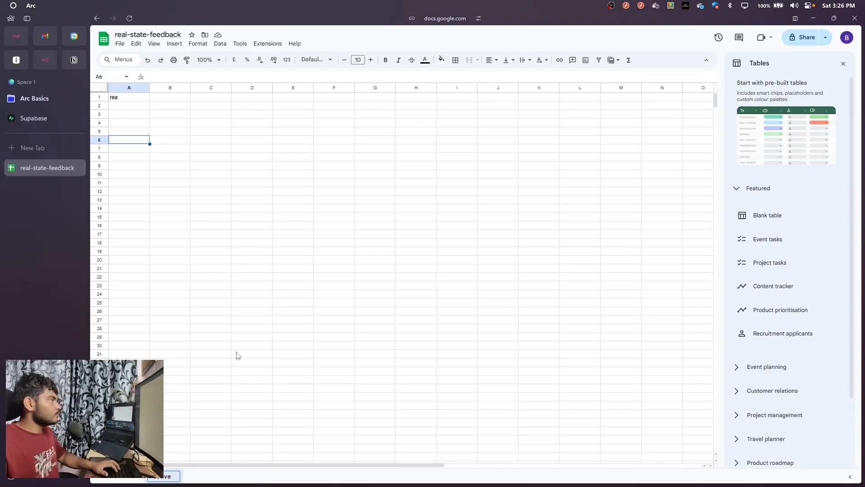
left_click(194, 431)
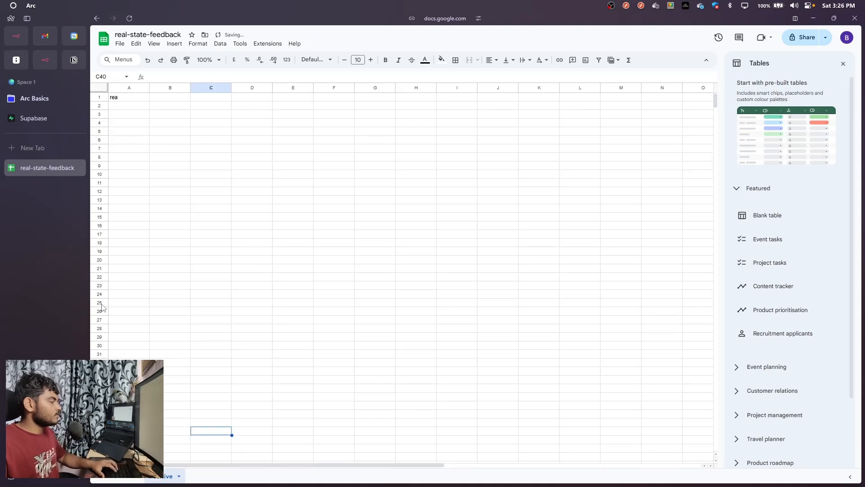
Add a second sheet to the spreadsheet and rename it Negative
left_click(119, 480)
right_click(198, 479)
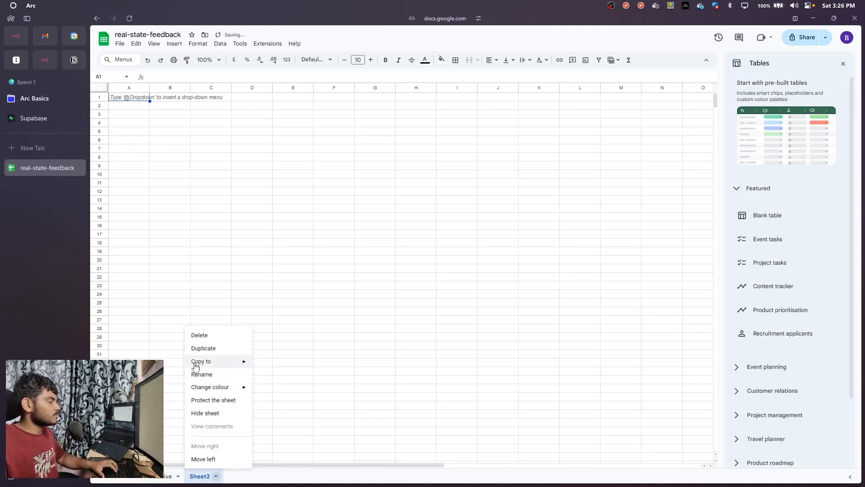
left_click(200, 373)
key("BackSpace")
type("Negative")
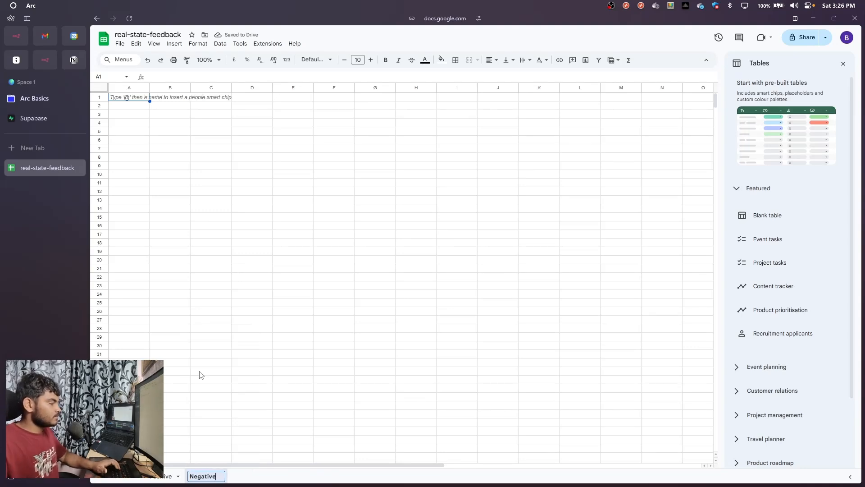
left_click(213, 352)
In the Positive sheet, clear the stray text in A1 and enter the headers Name, Email and Feedback in A1:C1
left_click(168, 476)
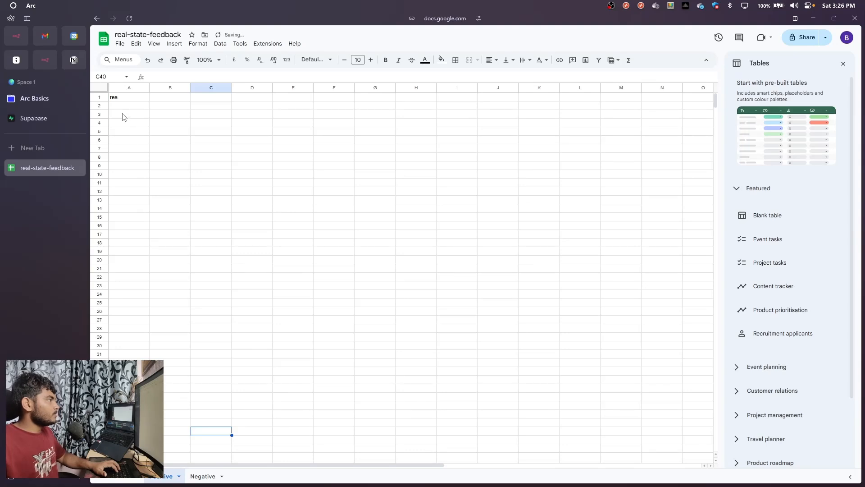
left_click(131, 99)
key("Delete")
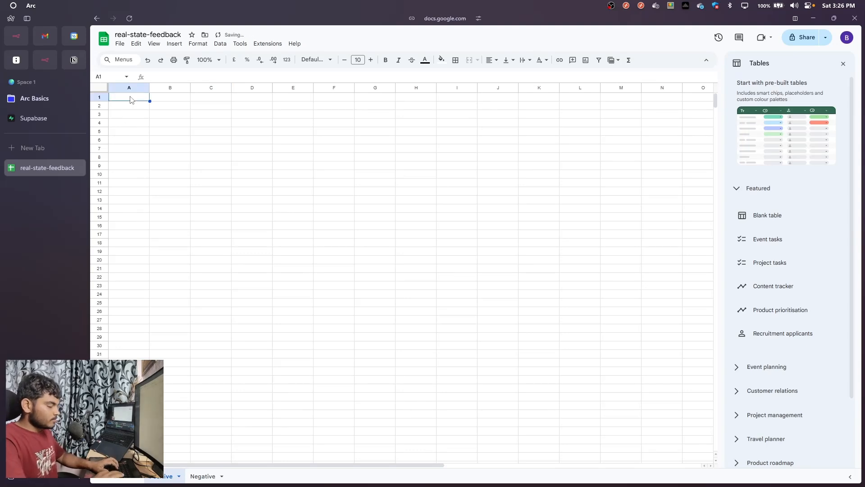
type("nam")
key("BackSpace")
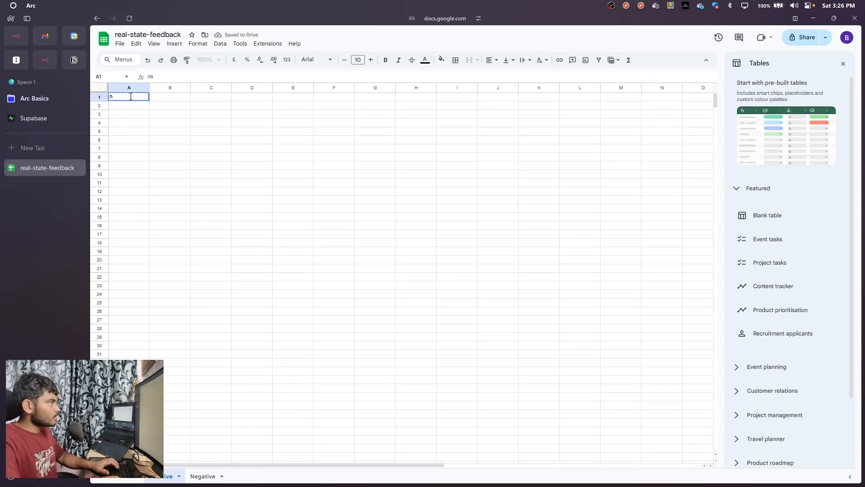
type("ame")
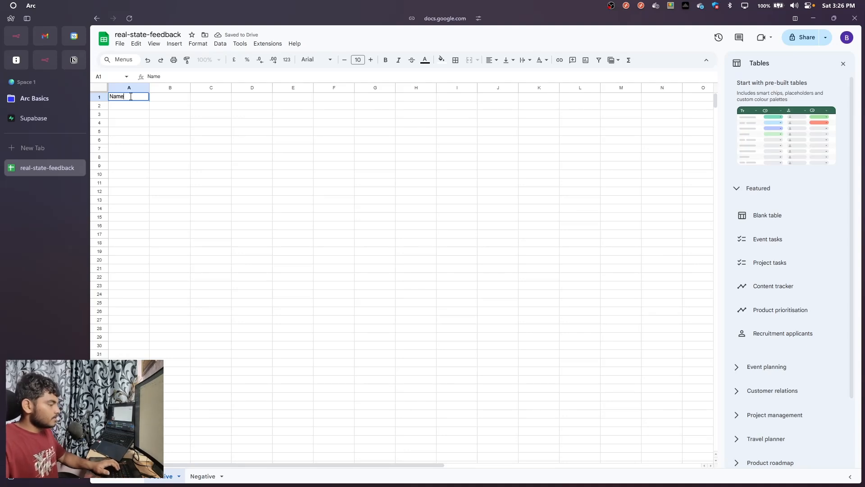
key("Tab")
type("Emai")
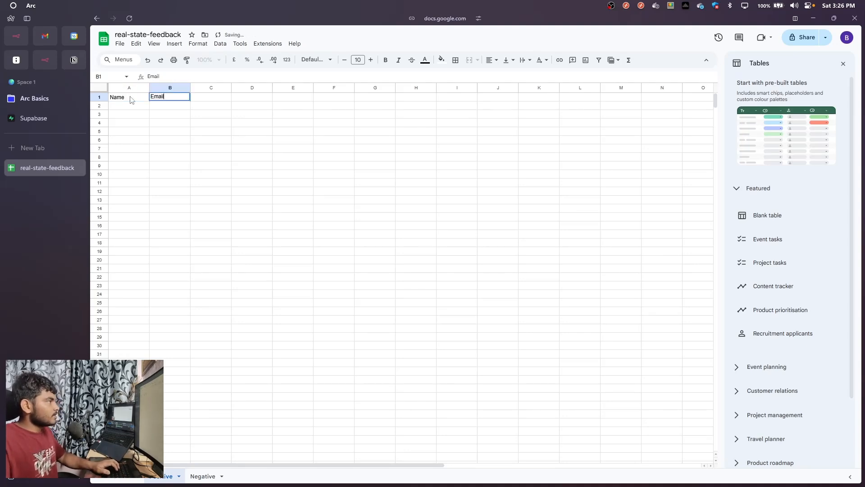
key("Tab")
type("Feedback")
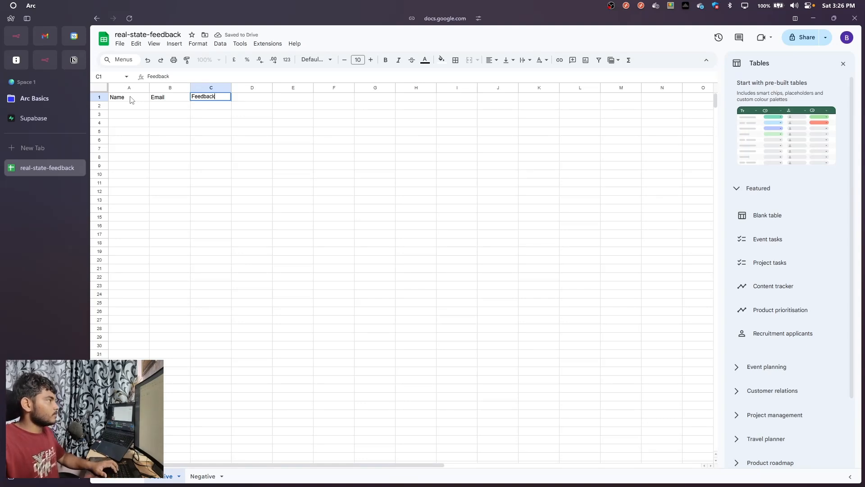
left_click(178, 159)
In the Negative sheet, enter the headers Name, Email and Feedback in A1:C1
left_click(201, 477)
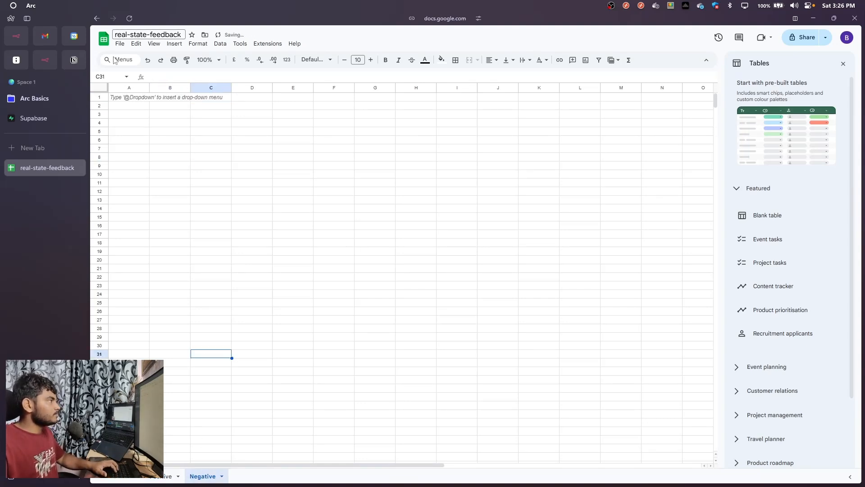
type("Name")
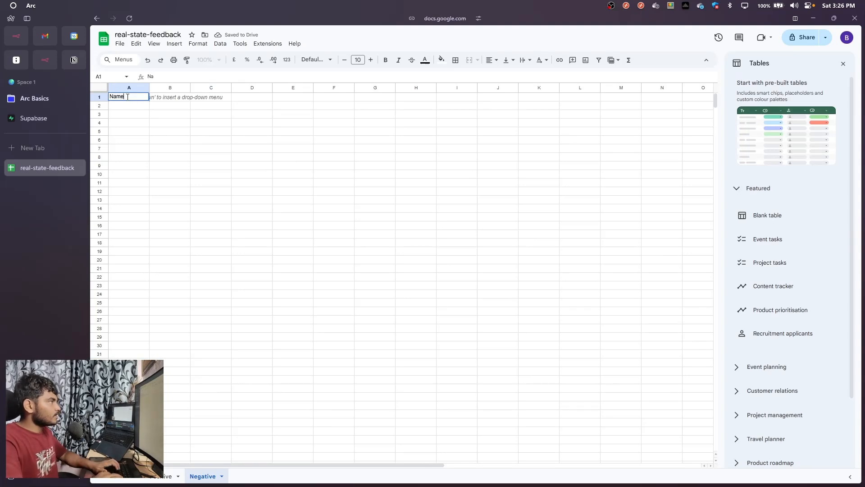
key("Tab")
type("Email")
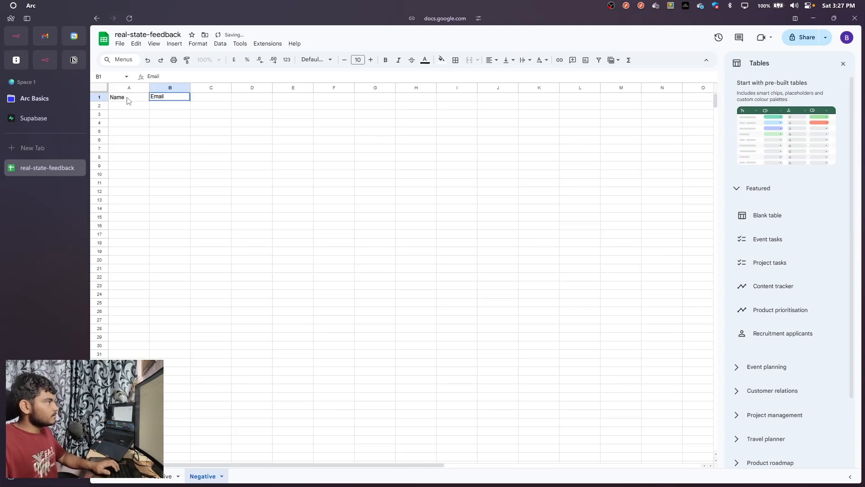
key("Tab")
type("F")
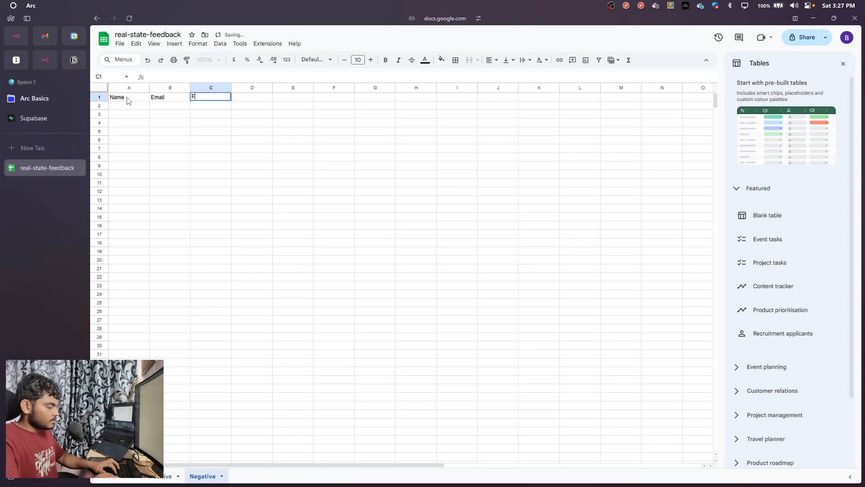
type("eedback")
key("Tab")
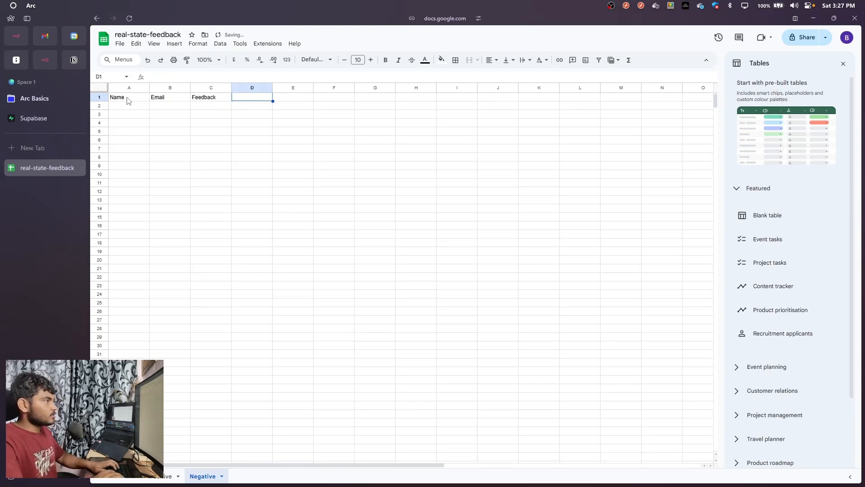
Enter the header "Ai suggestions" in D1 of the Negative sheet, then check it against the Positive sheet
type("Sl")
key("BackSpace")
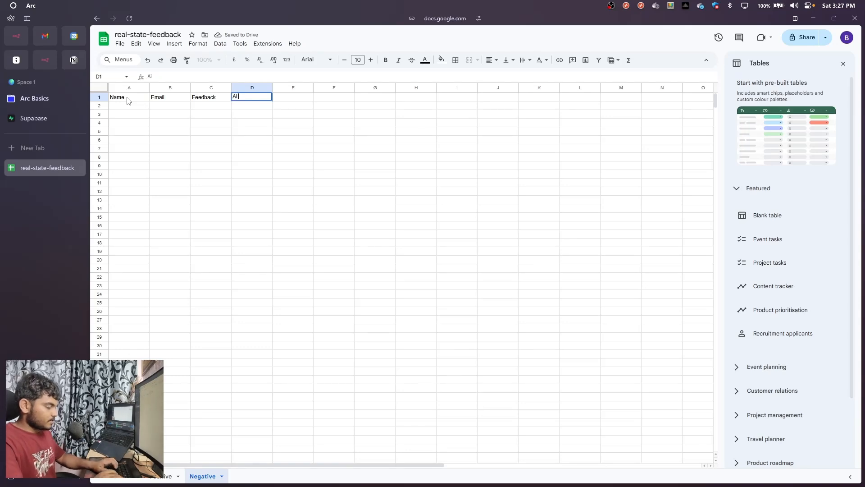
type("Ai suggestions")
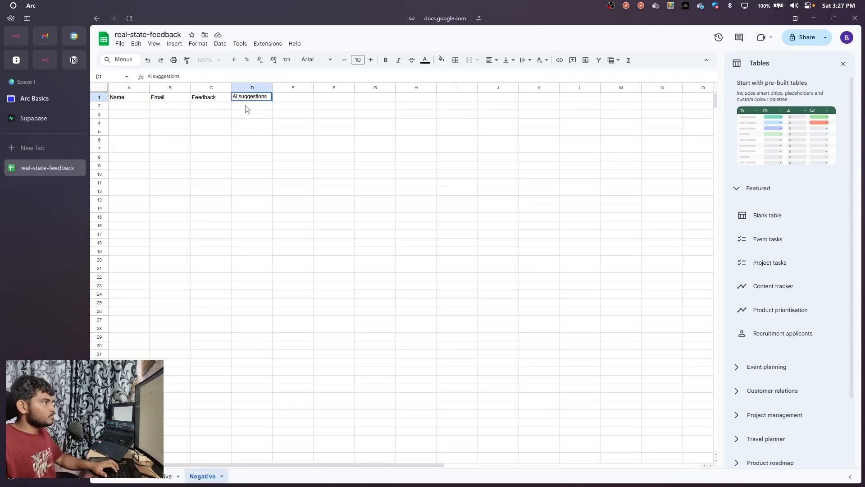
key("Return")
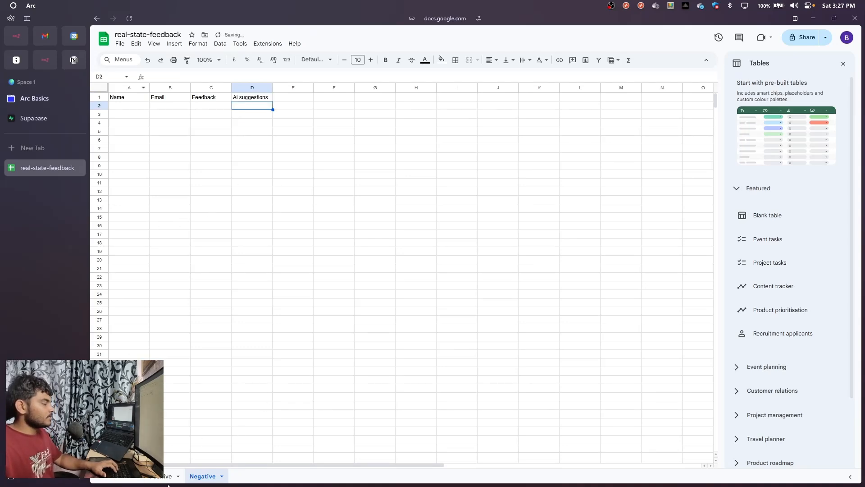
left_click(164, 476)
left_click(198, 476)
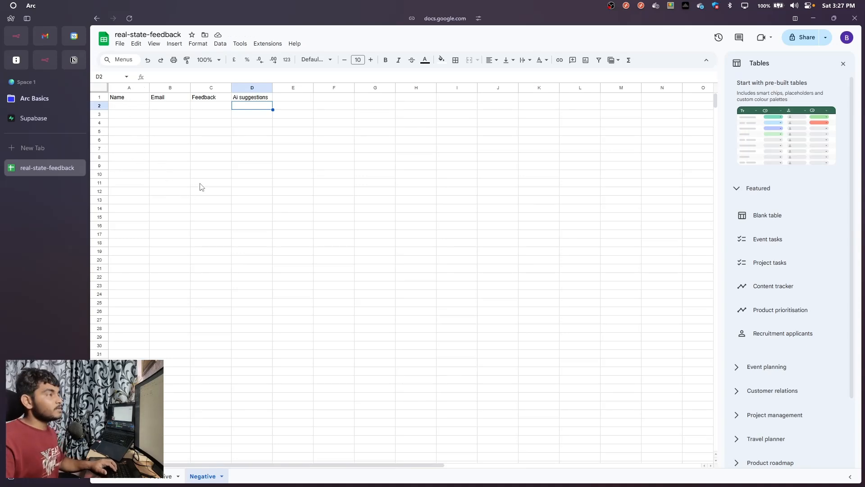
Switch to n8n and add an On form submission trigger as the first step of the real-state workflow
left_click(11, 39)
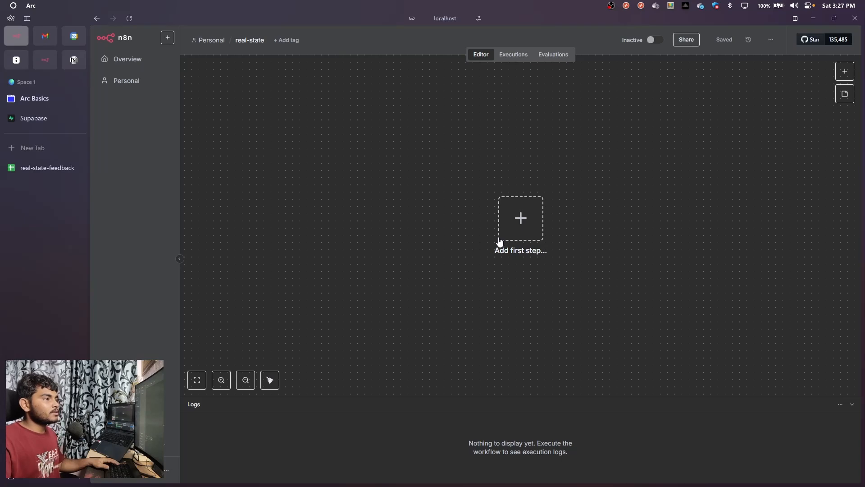
left_click(515, 228)
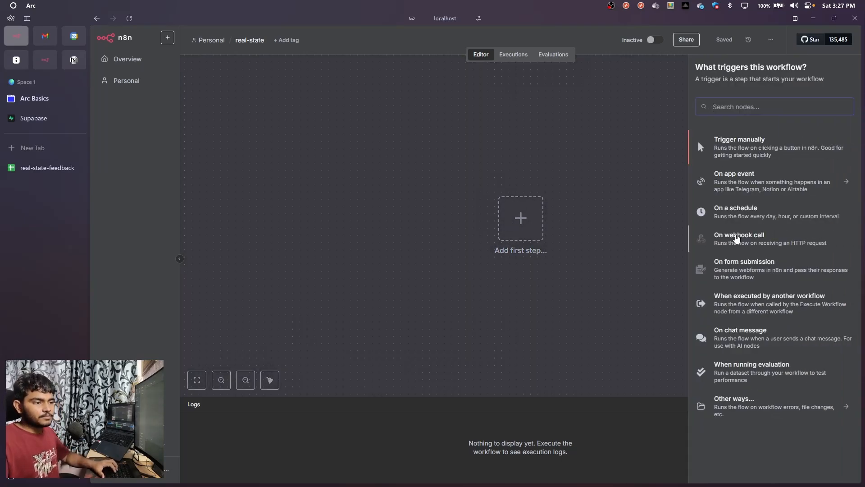
left_click(727, 269)
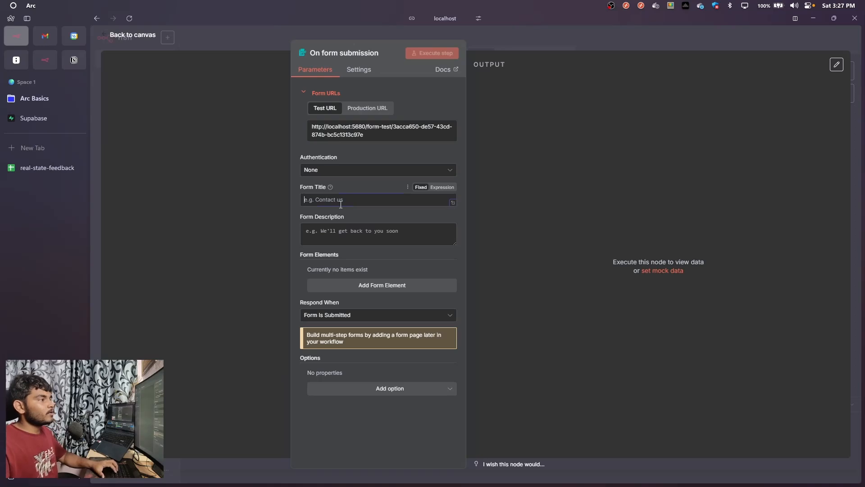
Set the form title of the trigger to "Feedback Form"
type("Re")
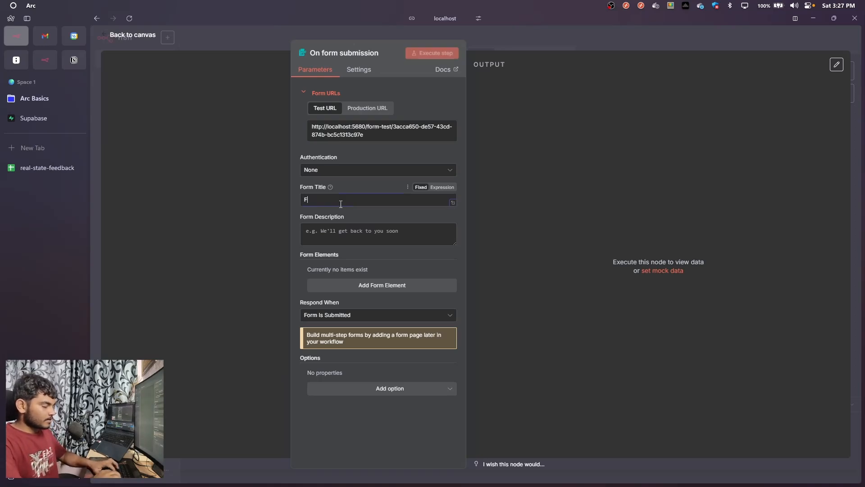
key("BackSpace")
key("BackSpace")
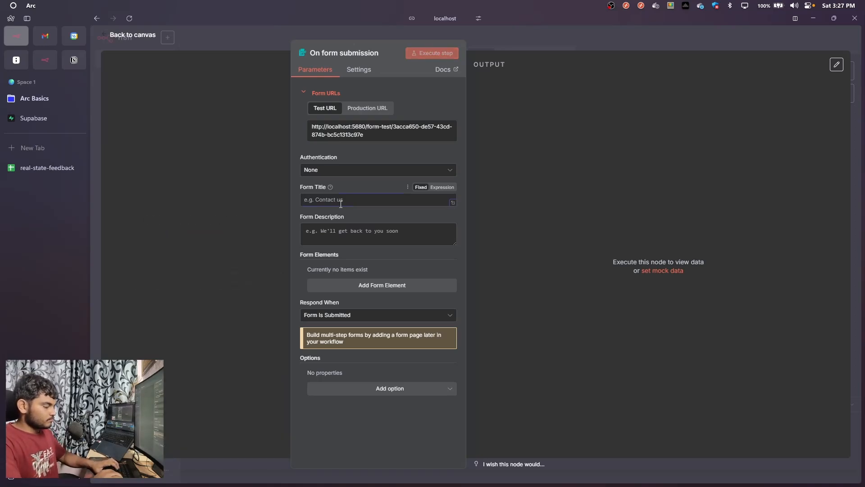
type("Feeba")
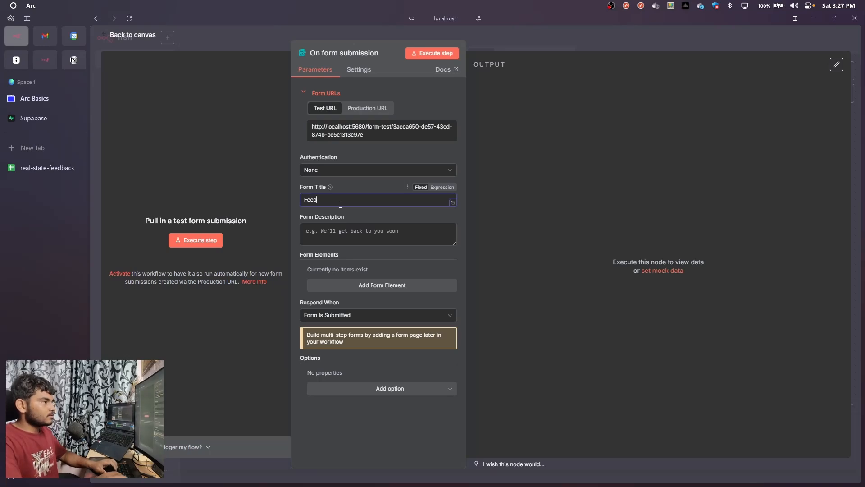
type("ck From")
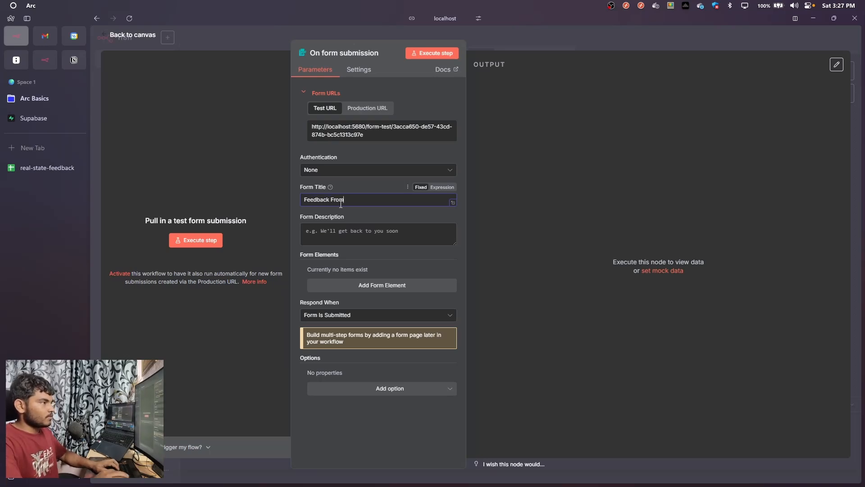
key("BackSpace")
key("BackSpace")
key("BackSpace")
type("orm")
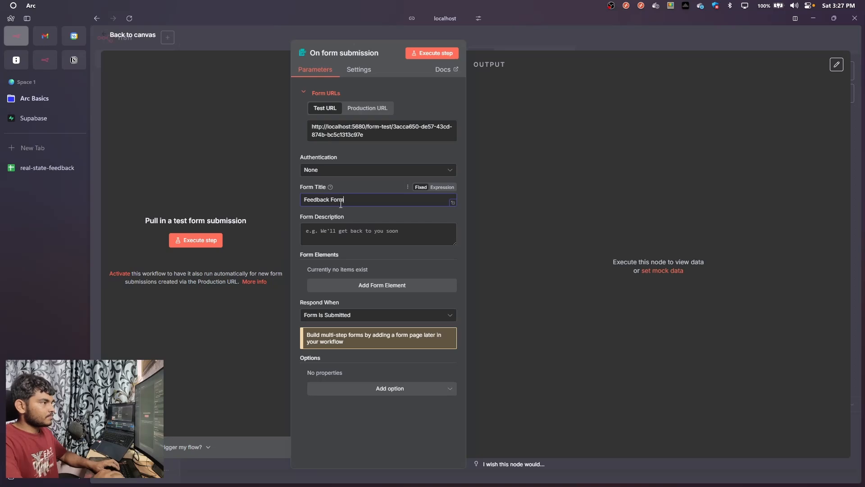
Set the form description to "Please give your feedback , so we can find best home for you"
left_click(348, 236)
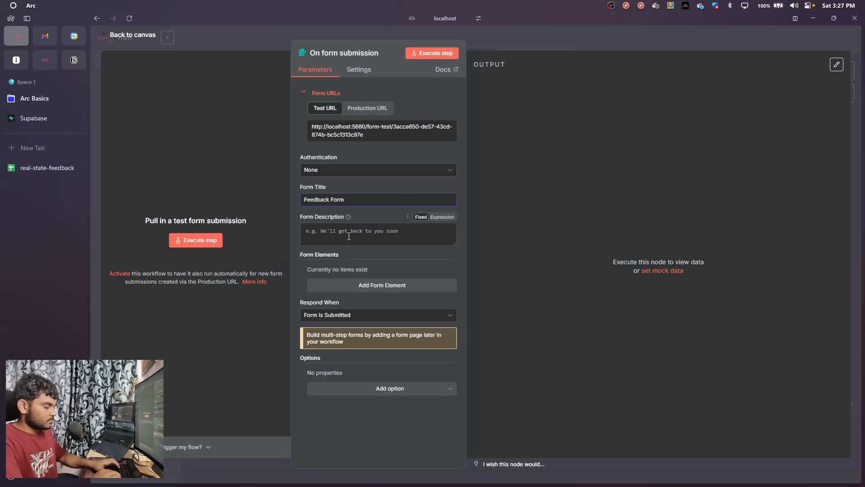
type("Please ")
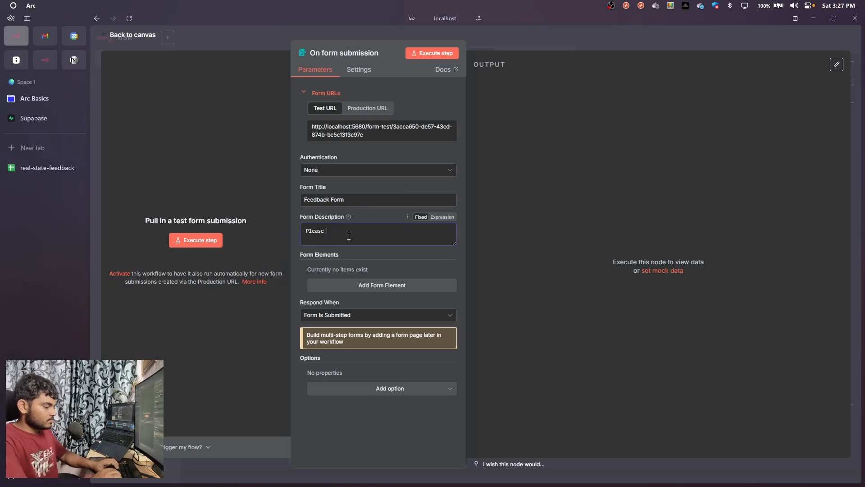
type("give yo")
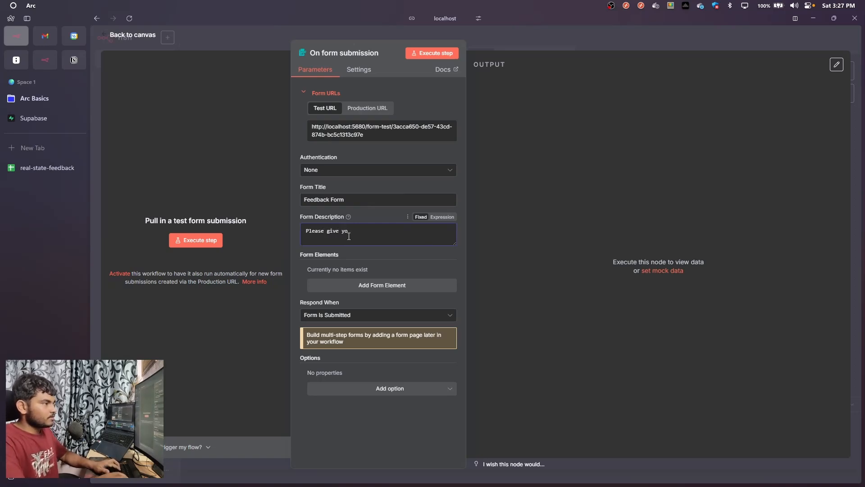
type("ur fee")
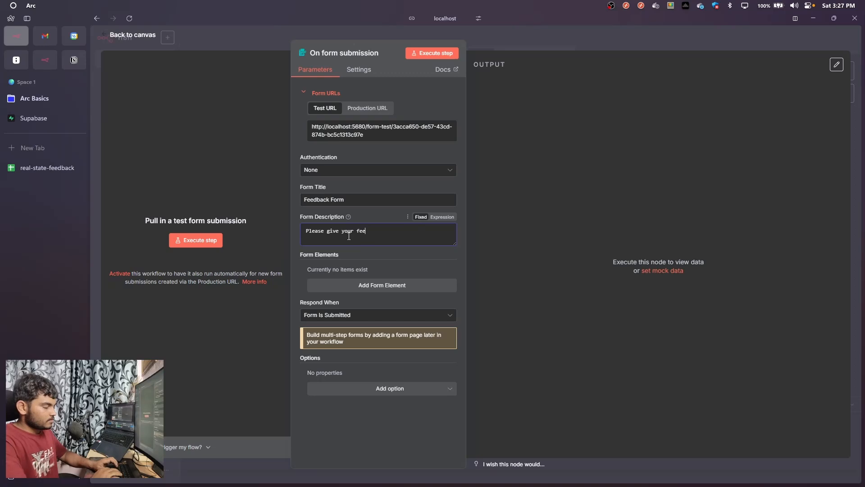
type("dback , so we can")
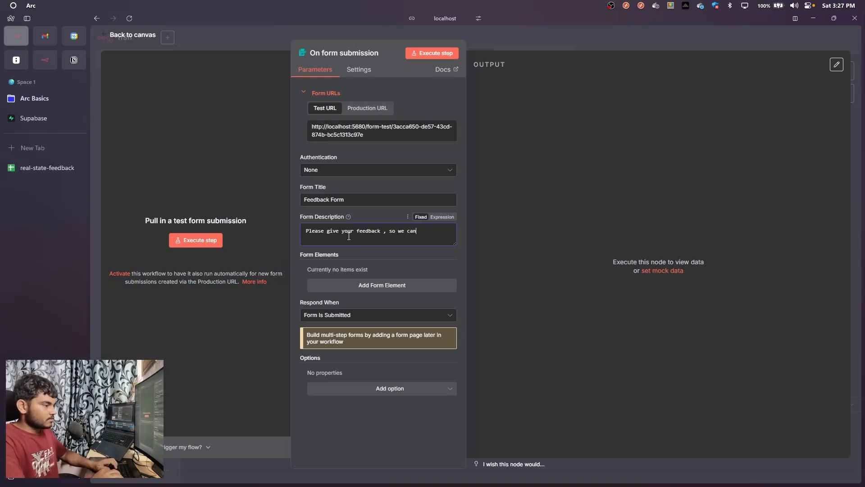
type(" find best")
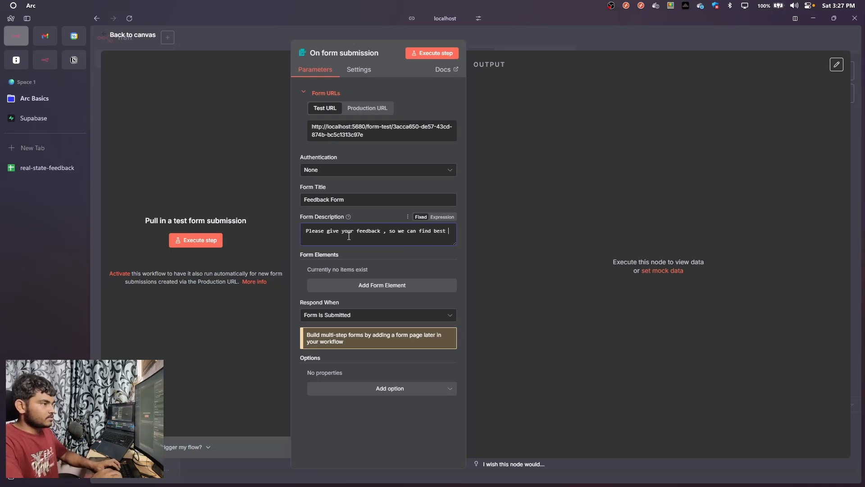
type(" home")
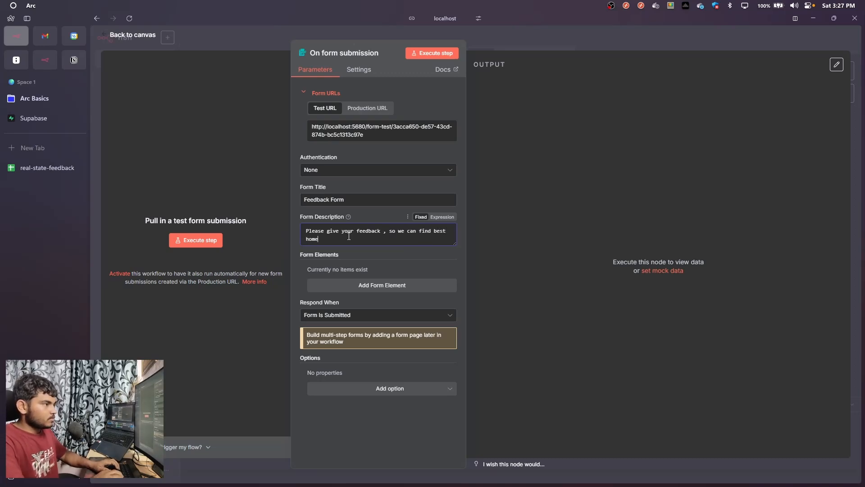
type(" for you")
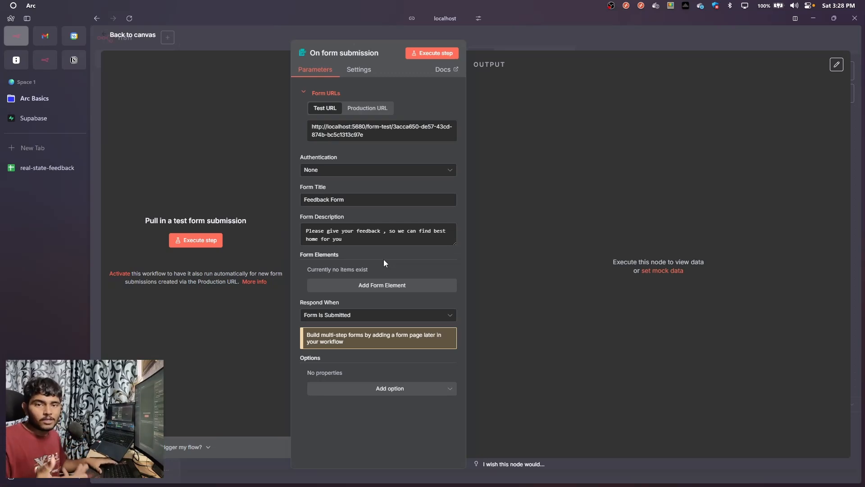
Add a required text form element with the field name "name" and the placeholder "Enter your name"
left_click(381, 285)
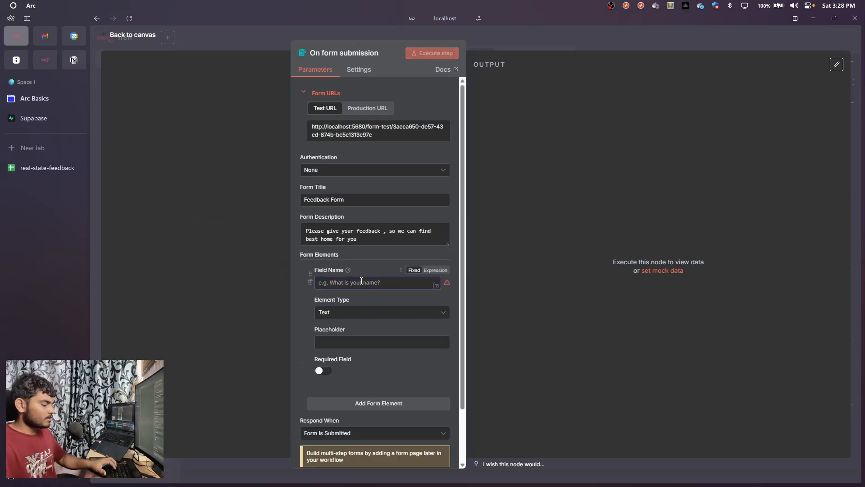
type("name")
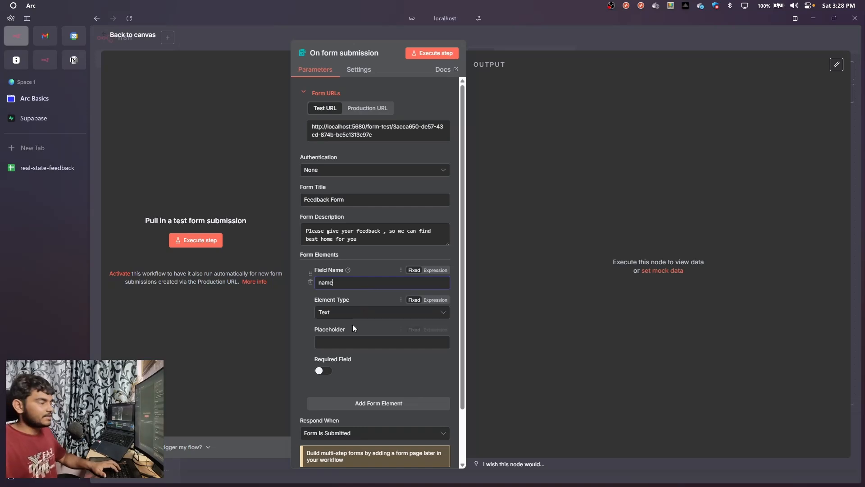
left_click(345, 342)
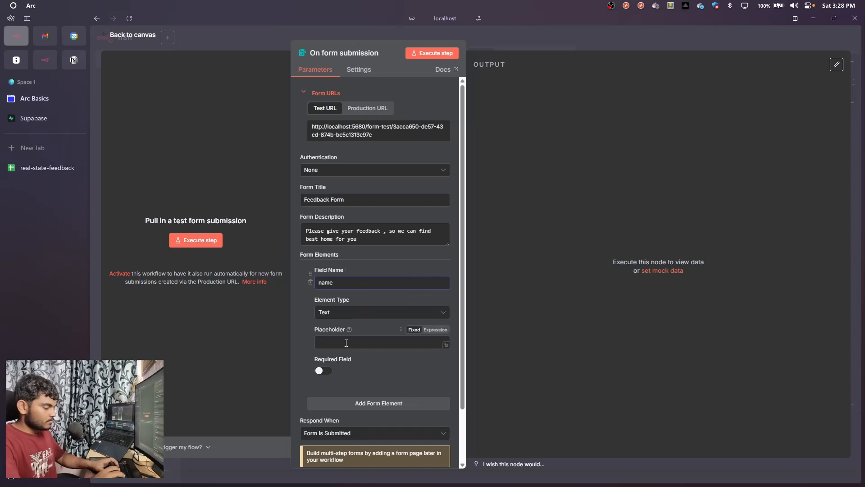
type("ENt")
key("BackSpace")
key("BackSpace")
type("nt")
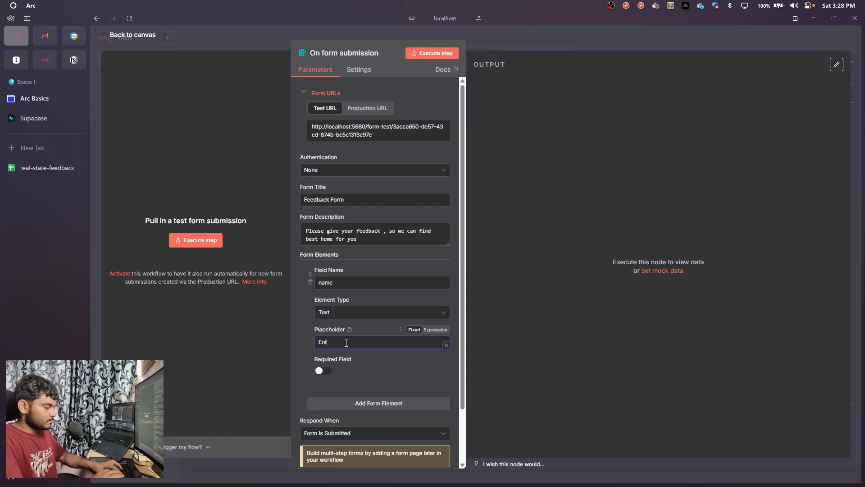
type("er your name")
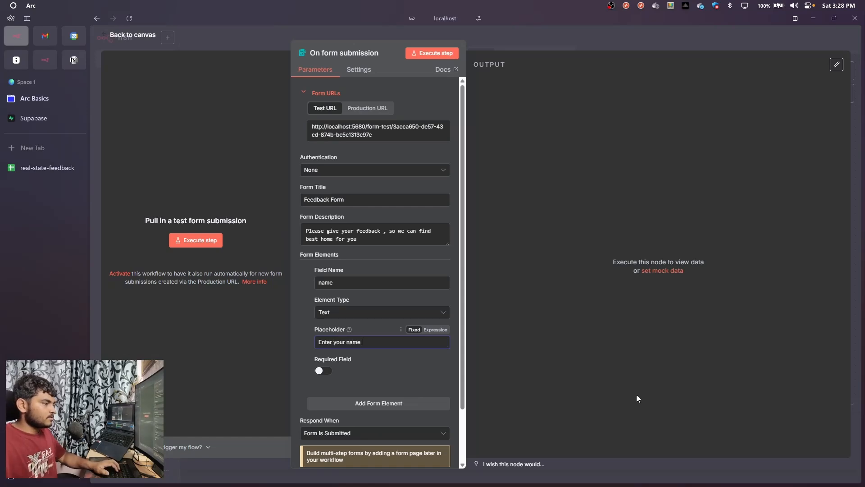
left_click(323, 370)
Add a required text form element with the field name "email" and the placeholder "enter your email"
scroll(374, 317, "down", 2)
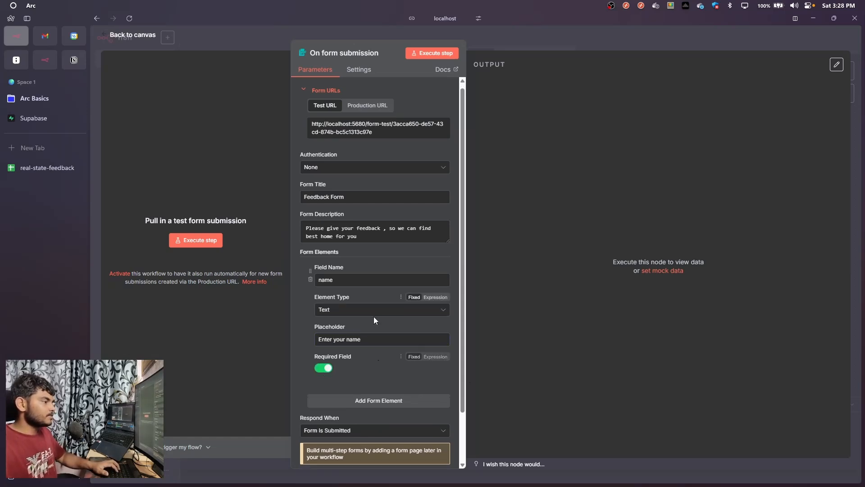
left_click(397, 344)
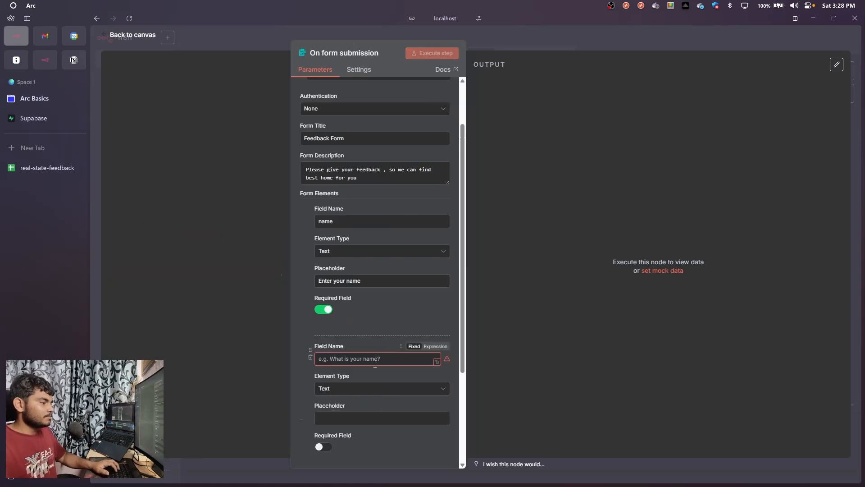
left_click(381, 360)
type("email")
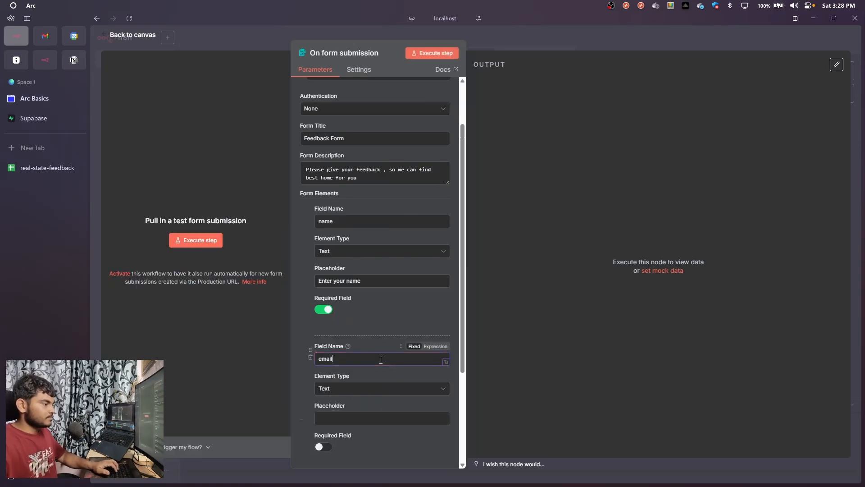
left_click(358, 418)
type("enter")
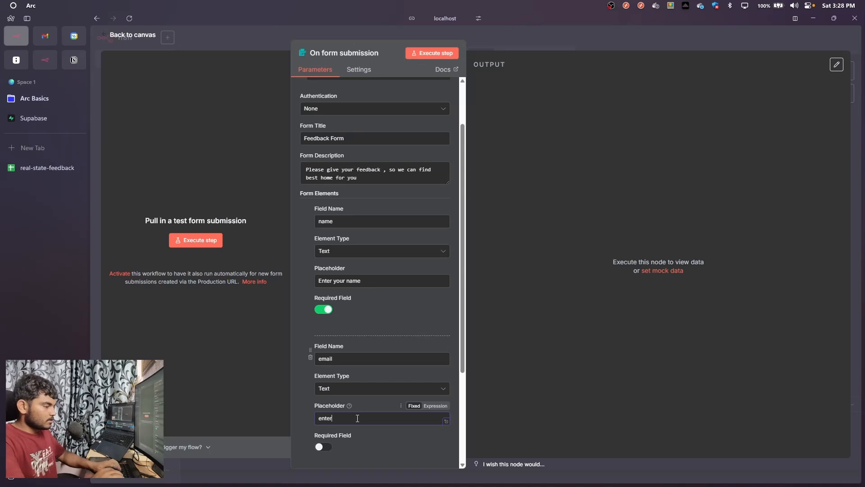
type(" your email")
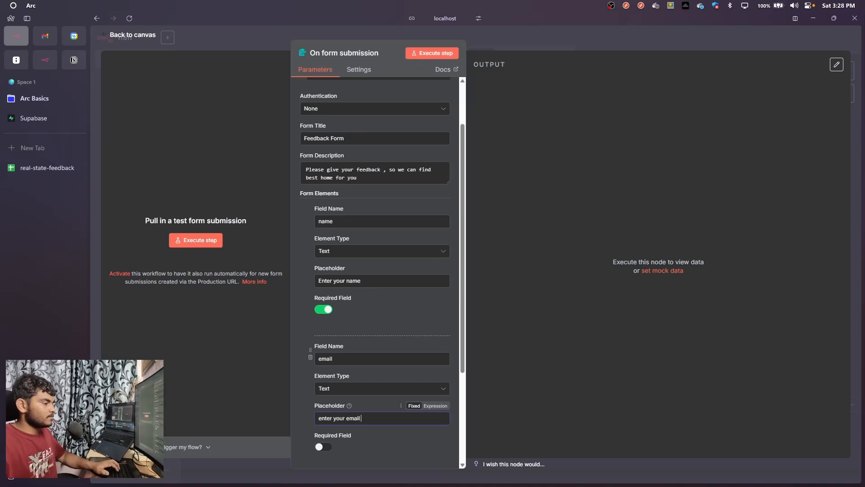
scroll(303, 419, "down", 2)
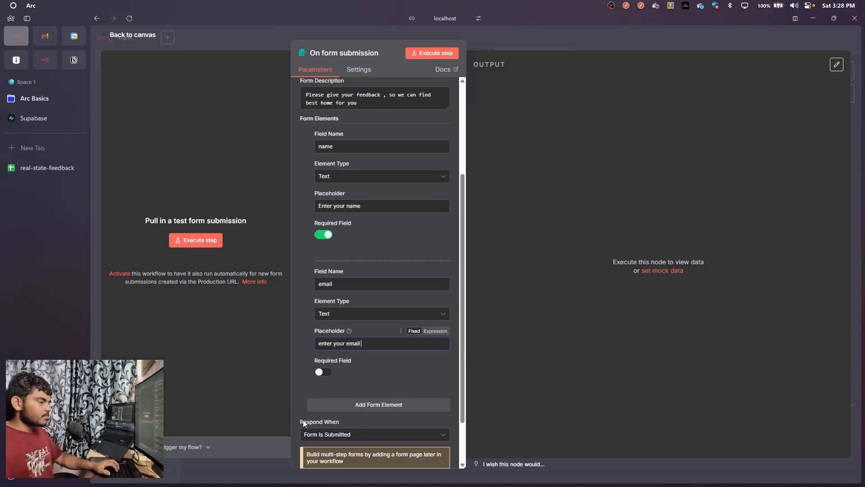
left_click(324, 356)
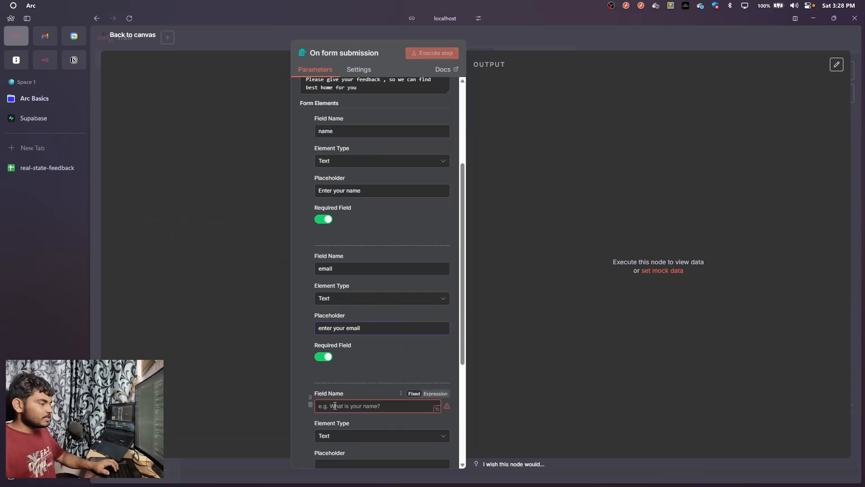
Add a required text form element with the field name "feedback" and the placeholder "enter the feedback"
left_click(335, 406)
type("feedbac")
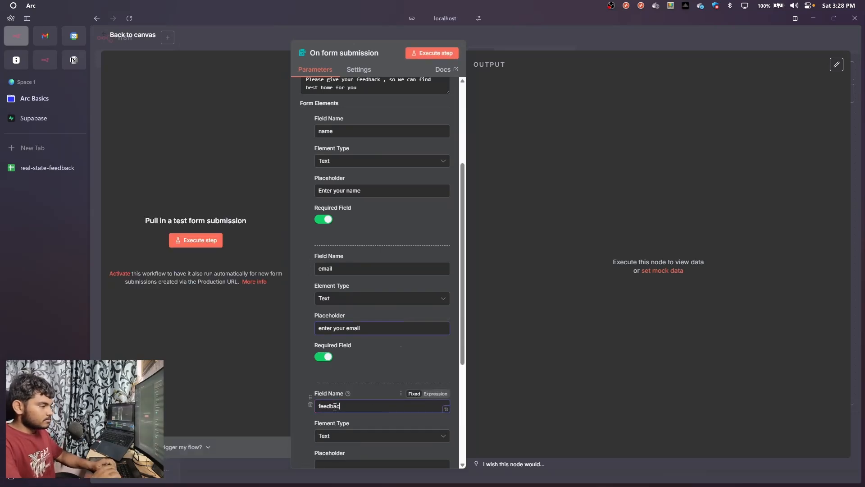
type("k")
scroll(349, 391, "down", 5)
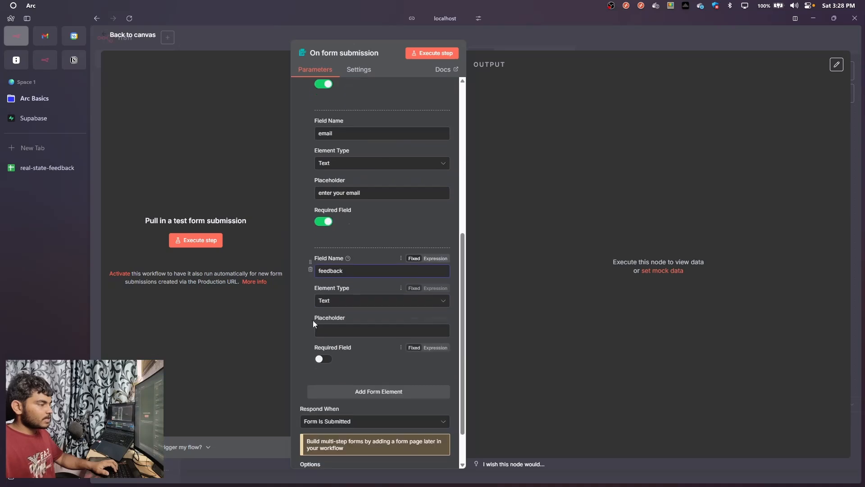
left_click(322, 331)
type("enter the")
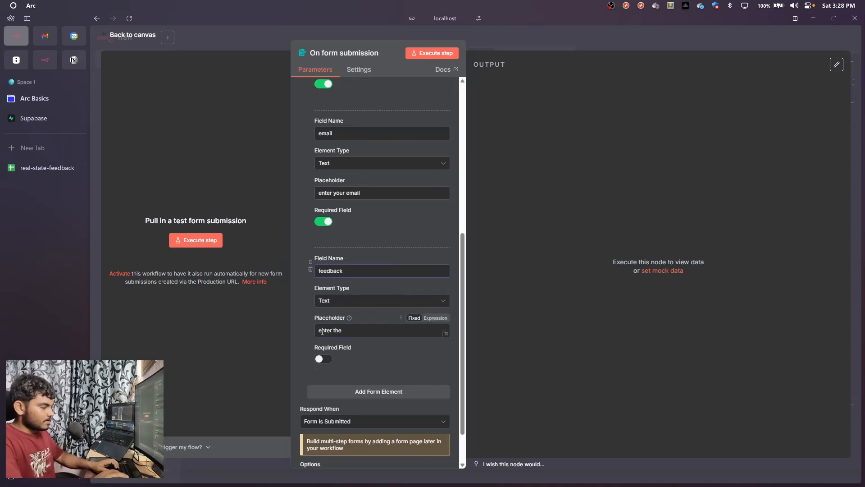
type(" feedback")
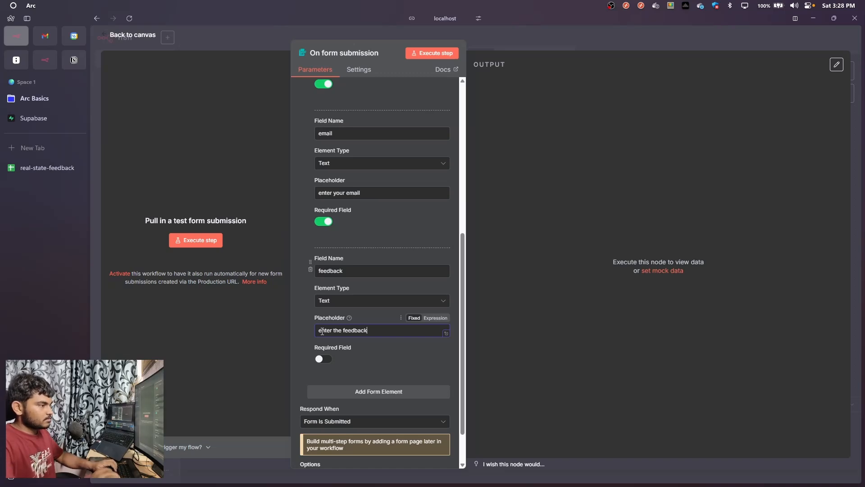
left_click(323, 359)
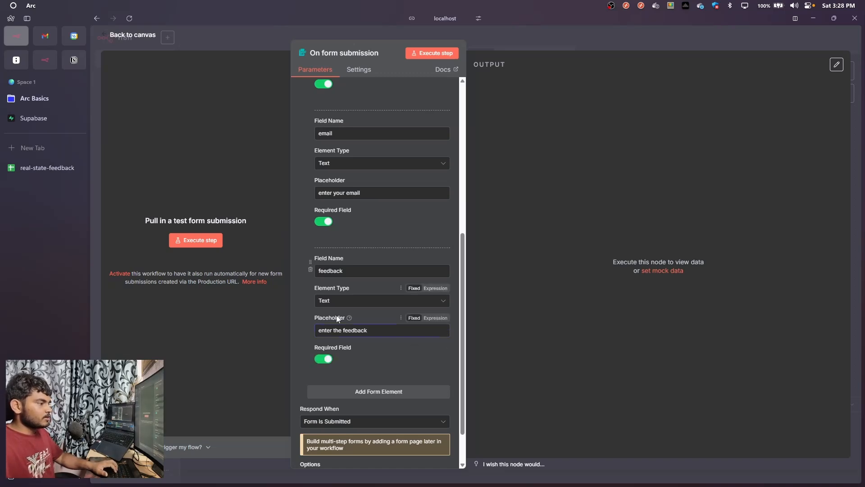
Execute the form trigger and fill in the test form's name and email fields with the customer's name and e-mail address
scroll(348, 360, "down", 1)
scroll(348, 359, "up", 10)
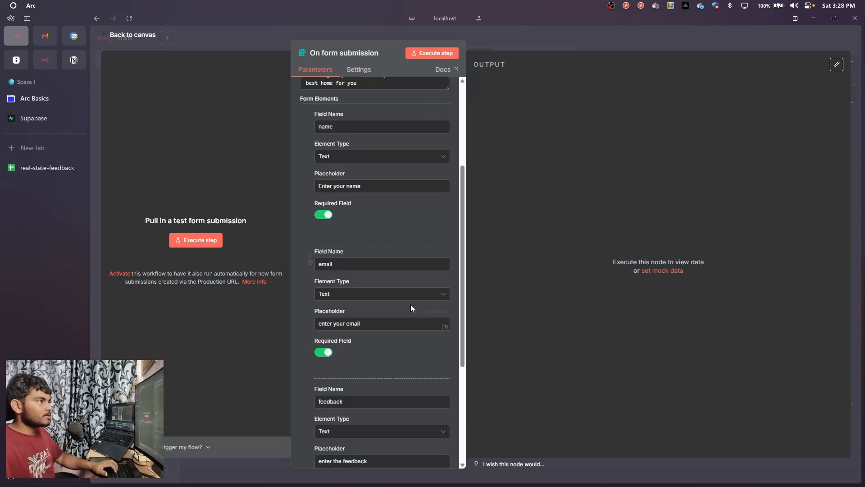
left_click(430, 54)
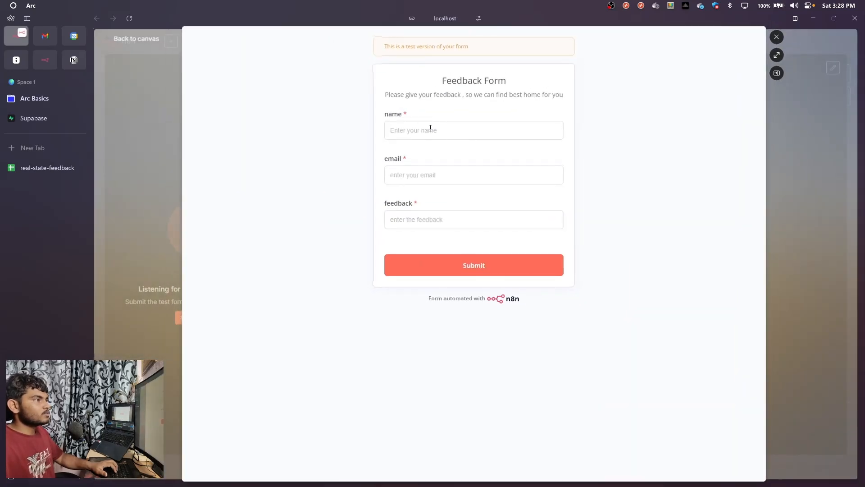
type("niesh")
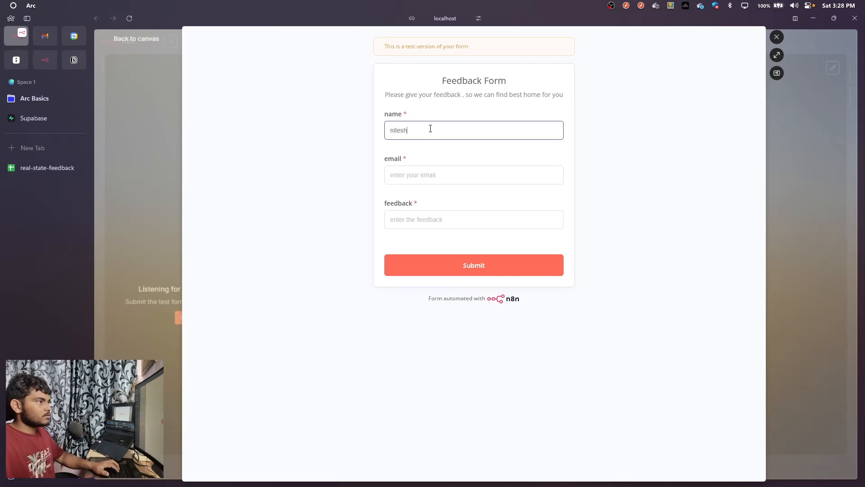
left_click(425, 169)
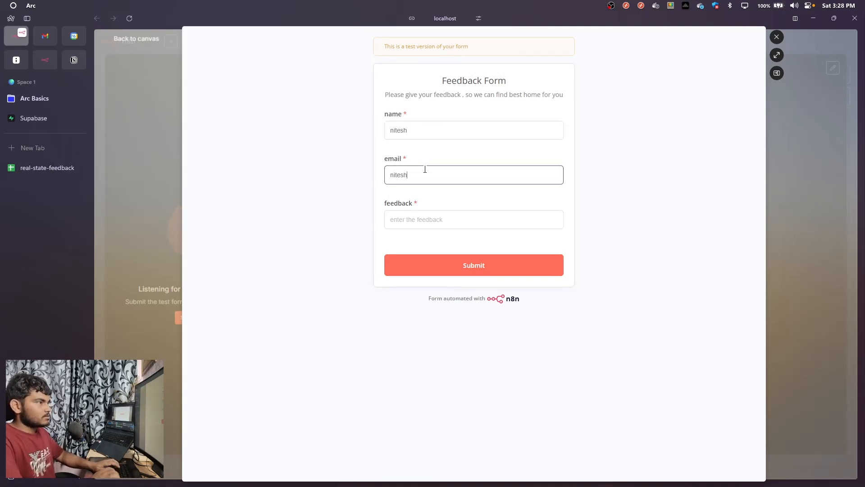
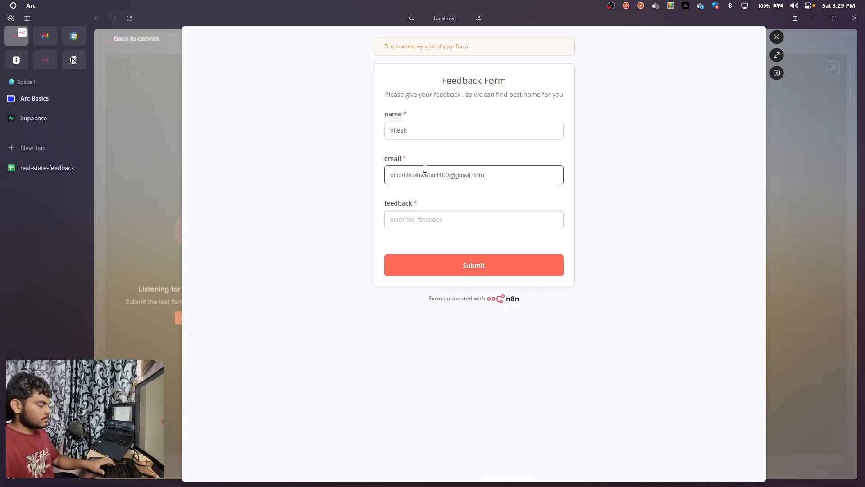
key("ctrl+a")
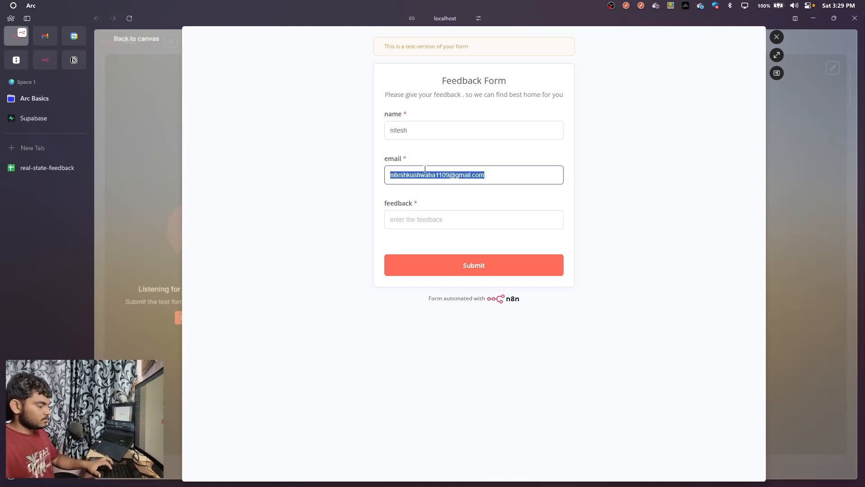
left_click(514, 181)
Enter "good" as the feedback, submit the test form and close its preview
left_click(480, 219)
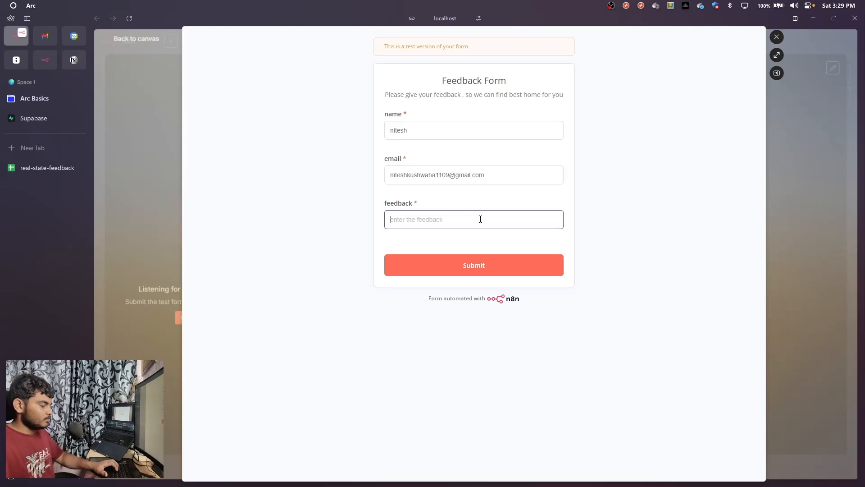
type("good")
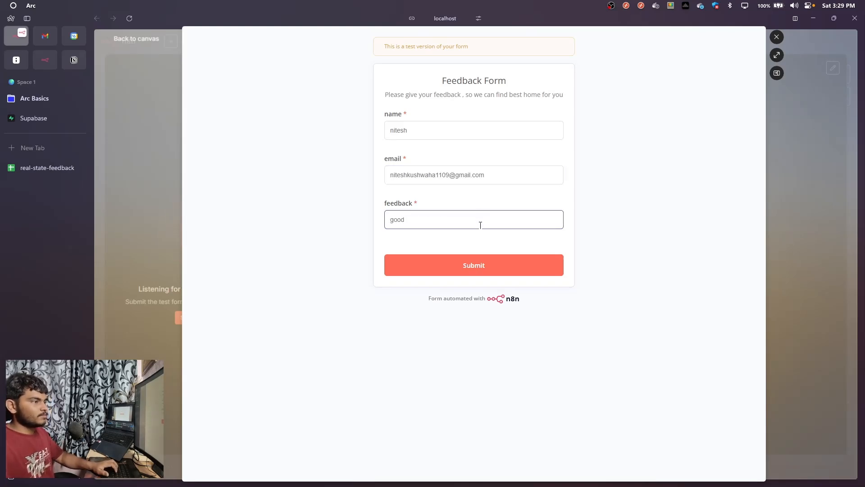
left_click(488, 271)
left_click(776, 39)
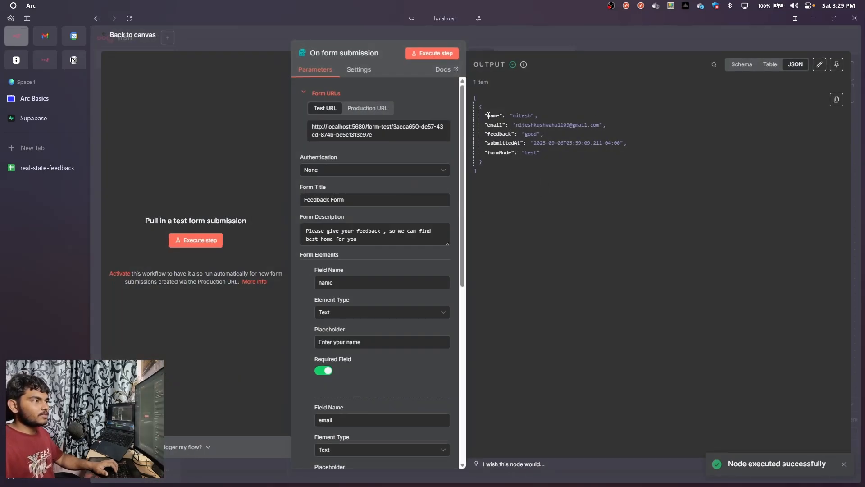
Examine the submitted name, email and feedback in the trigger's output and return to the canvas
left_click_drag(489, 116, 494, 158)
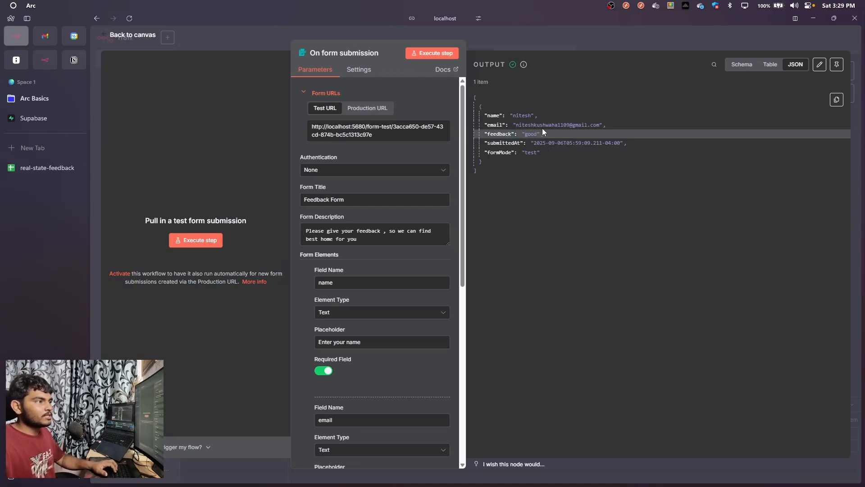
left_click_drag(542, 129, 505, 128)
left_click(525, 38)
Add a Sentiment Analysis node after the On form submission trigger
left_click_drag(538, 219, 386, 219)
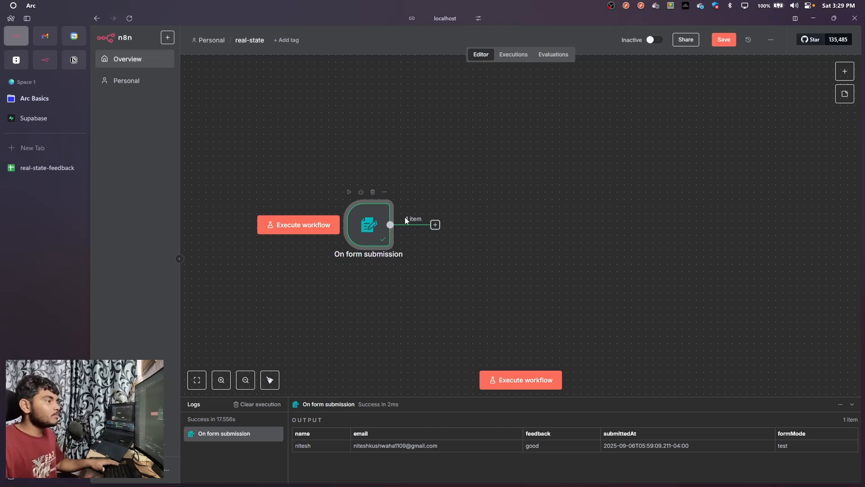
left_click(436, 225)
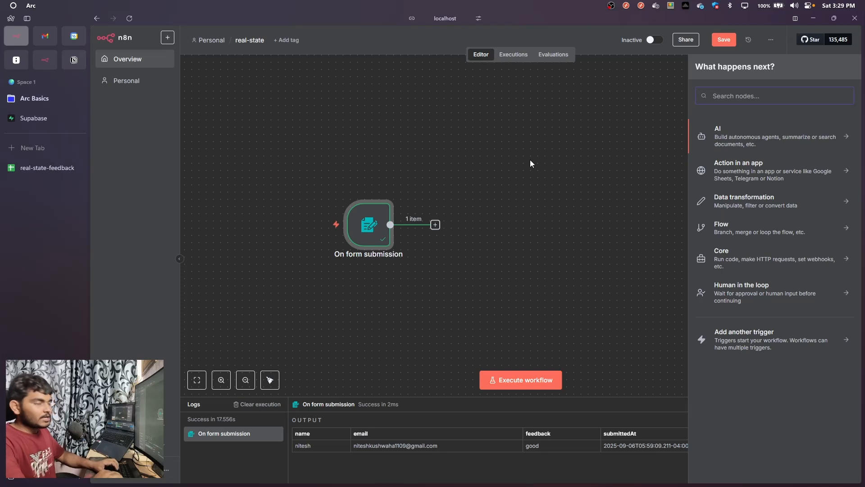
type("su")
key("BackSpace")
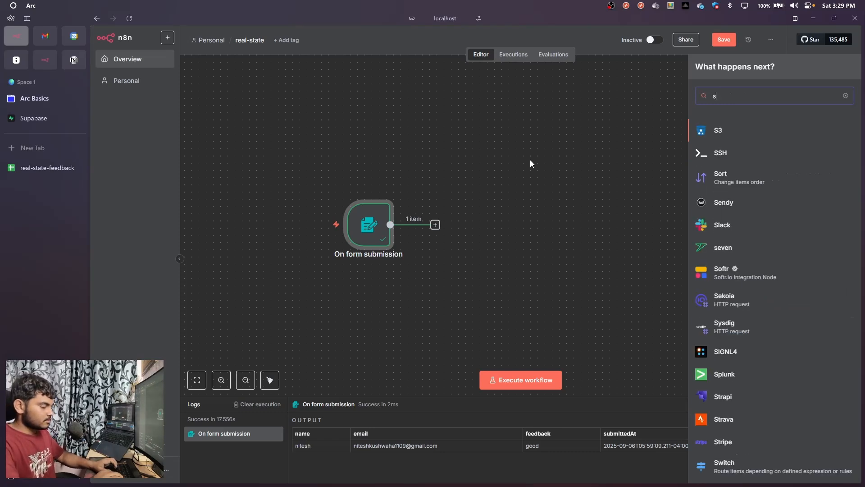
type("cent")
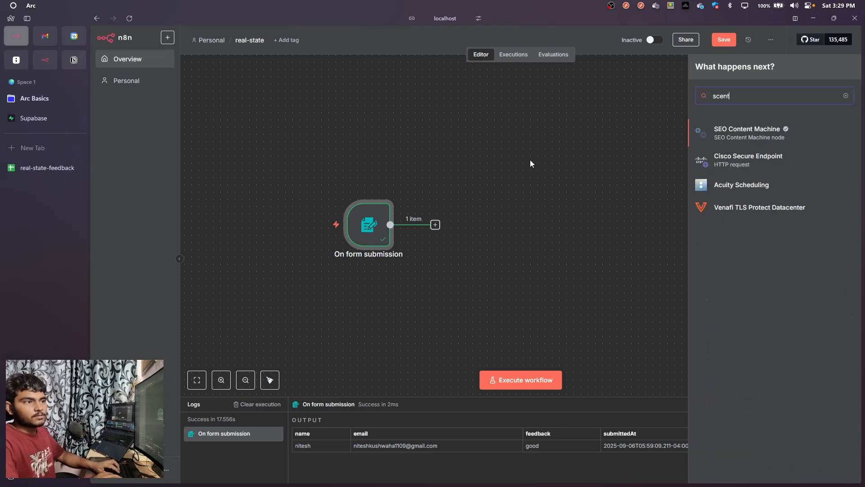
key("BackSpace")
key("BackSpace")
key("BackSpace")
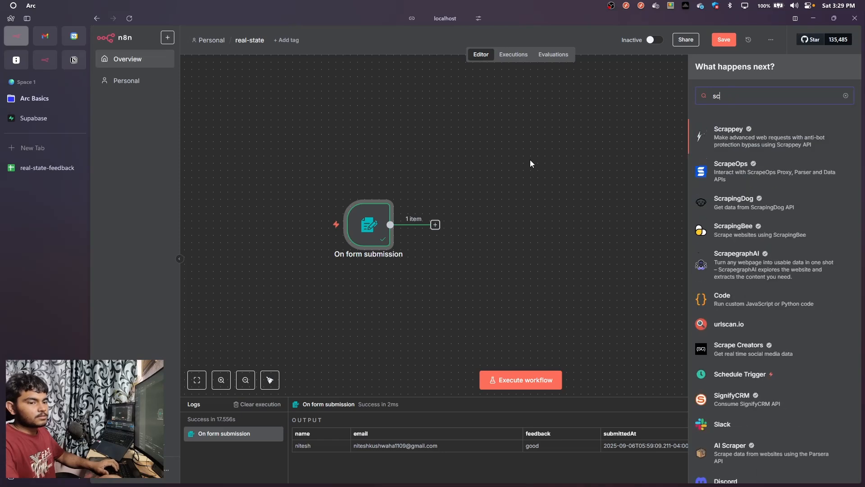
key("BackSpace")
type("enti")
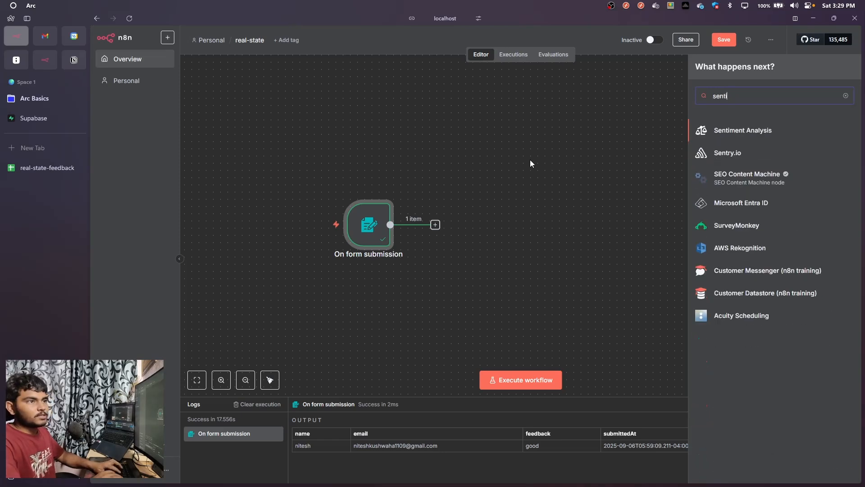
left_click(721, 130)
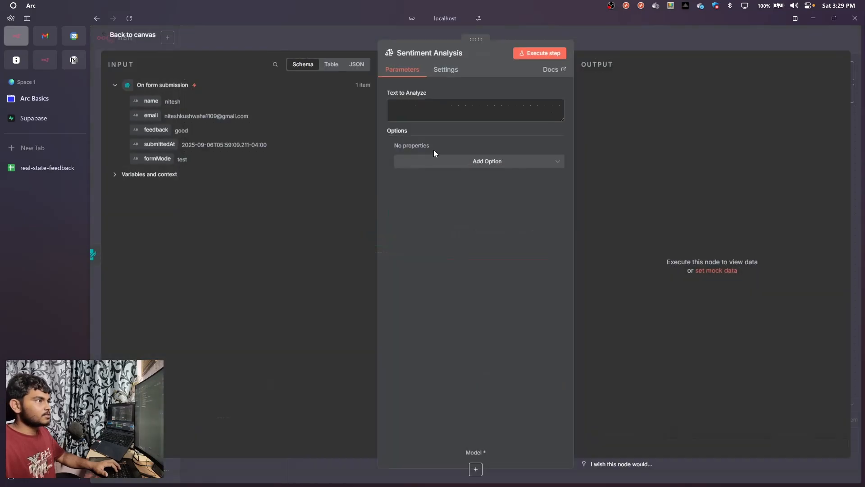
Map the form's feedback field to Text to Analyze as {{ $json.feedback }}
left_click(417, 110)
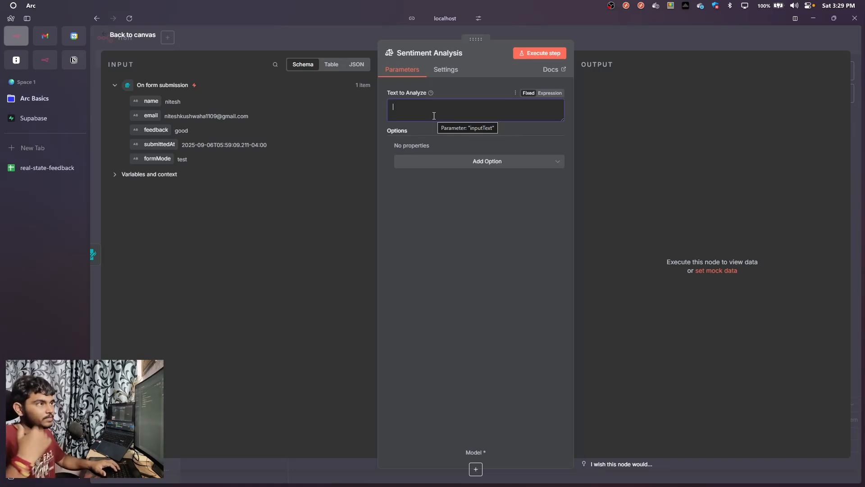
left_click_drag(156, 130, 415, 107)
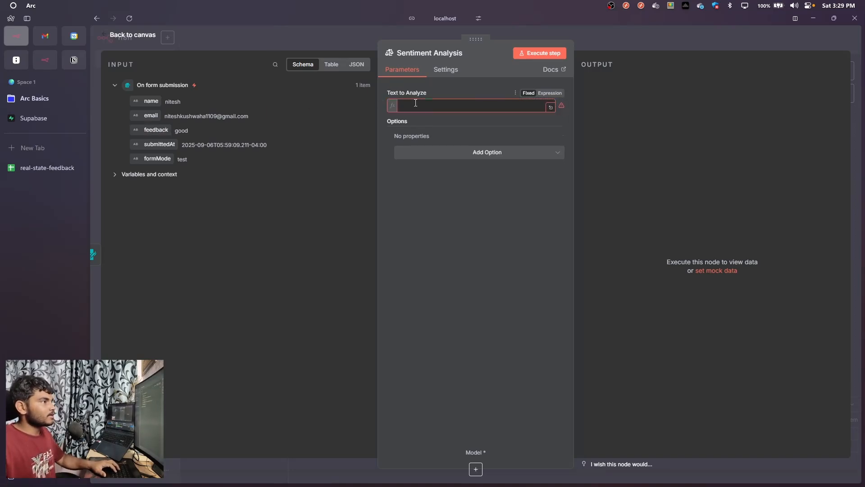
left_click(413, 185)
Add the Sentiment Categories option to the Sentiment Analysis node, set it to Positive,Negative and return to the canvas
left_click(419, 153)
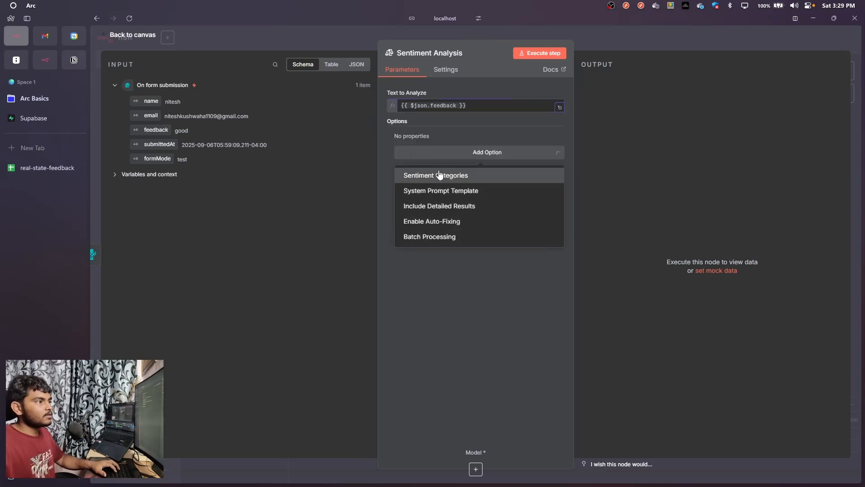
left_click(440, 175)
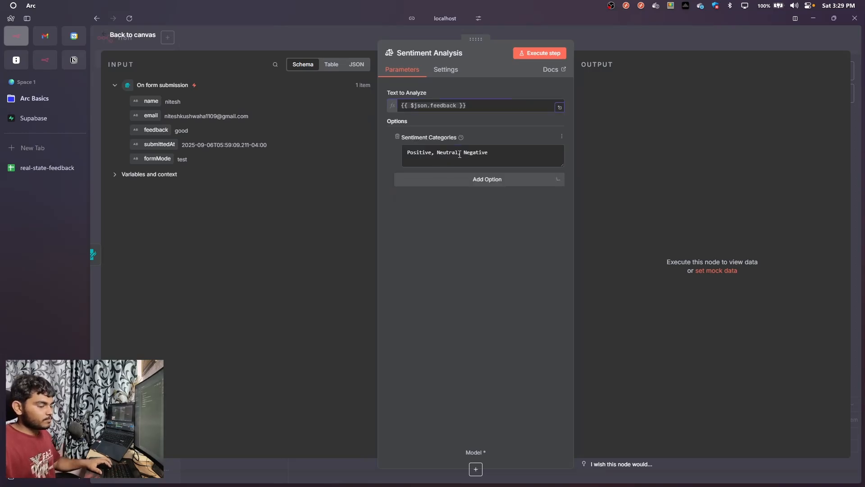
double_click(457, 153)
key("BackSpace")
key("BackSpace")
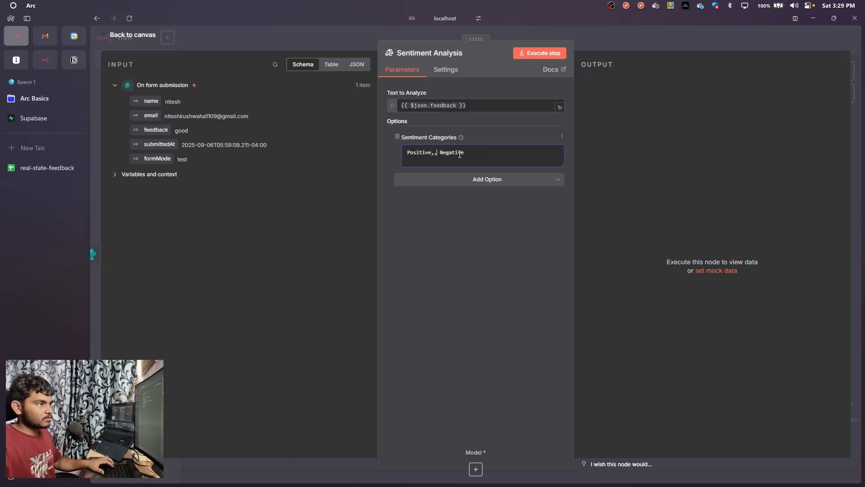
key("BackSpace")
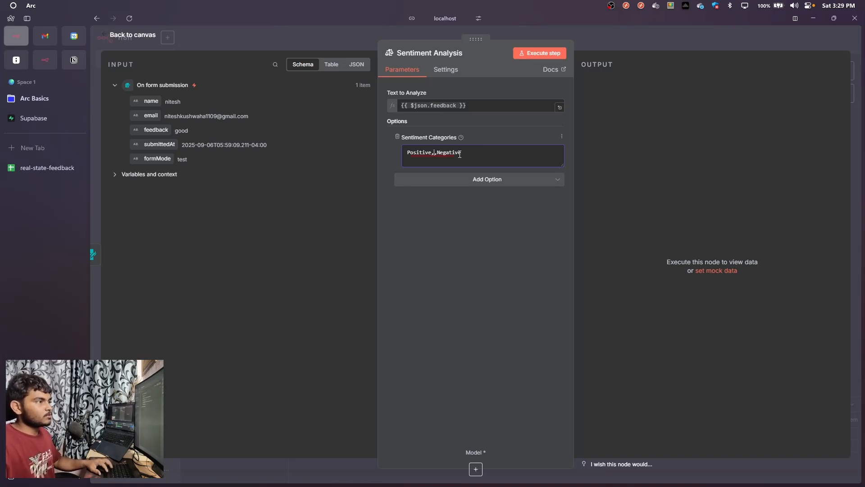
key("BackSpace")
key("BackSpace")
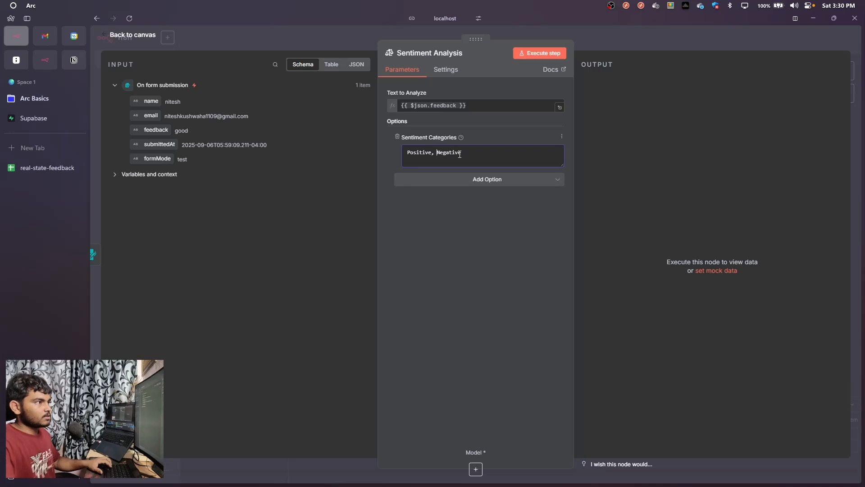
left_click(599, 45)
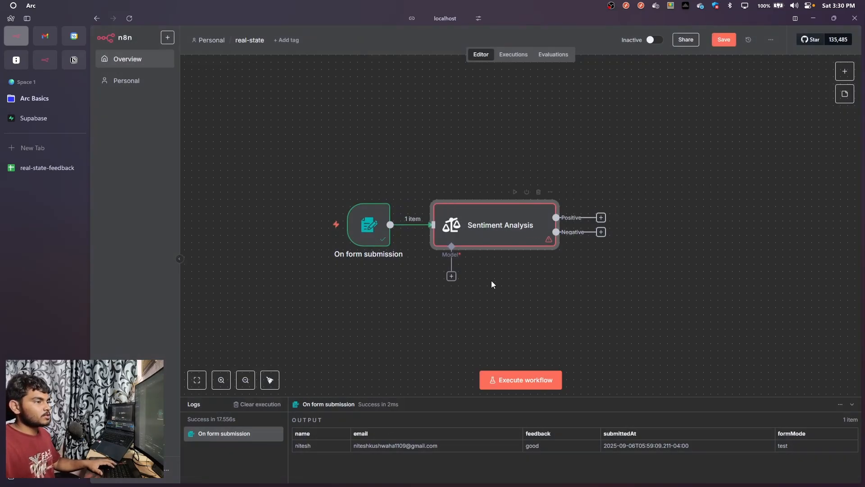
left_click(451, 276)
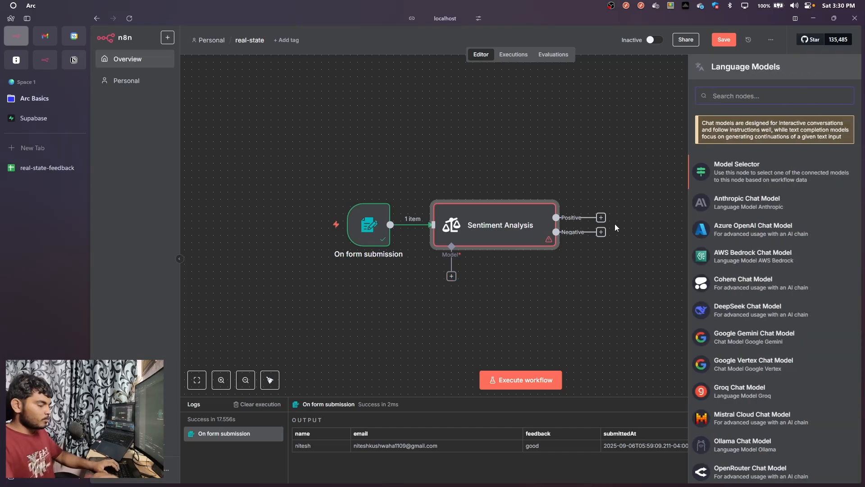
type("open")
key("Return")
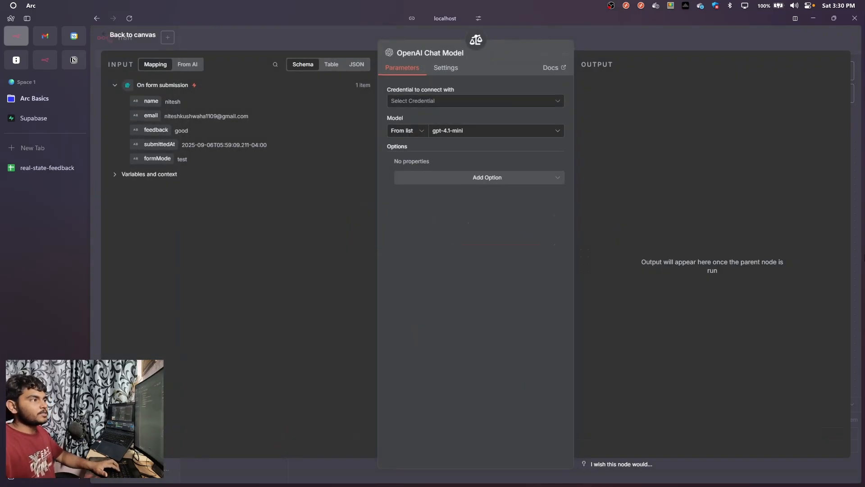
key("Escape")
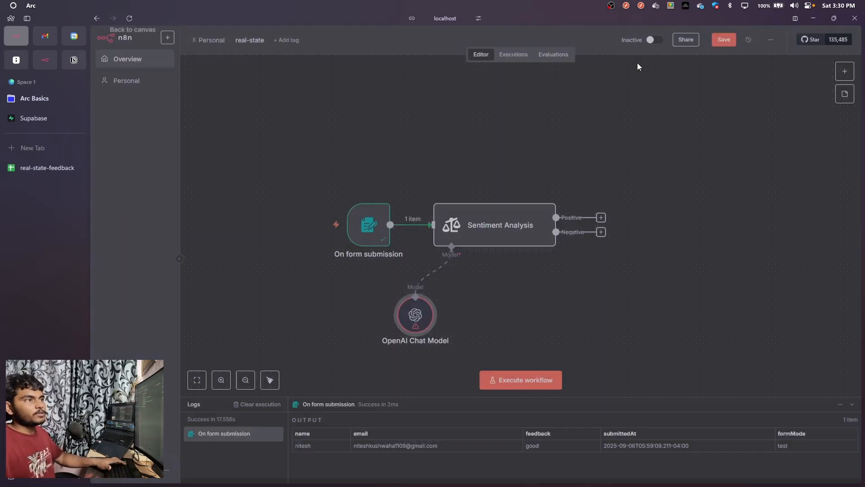
left_click(416, 286)
Attach an OpenRouter Chat Model to the Sentiment Analysis node's model input
left_click(452, 276)
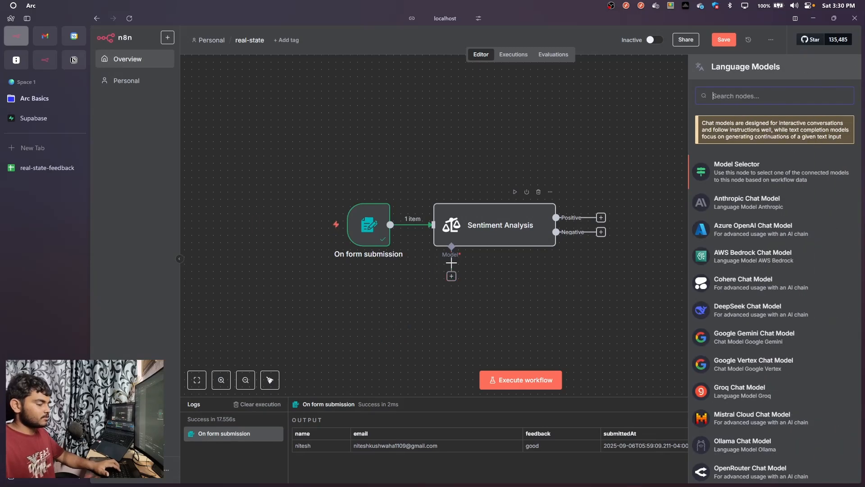
type("open r")
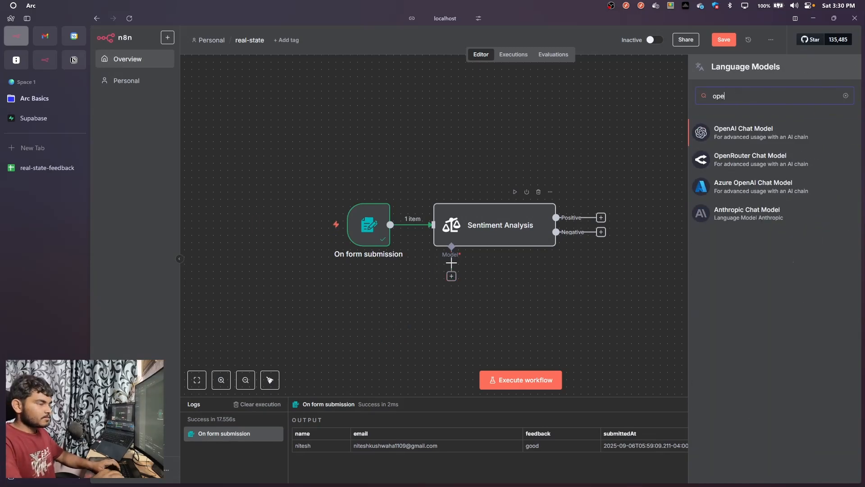
key("BackSpace")
key("BackSpace")
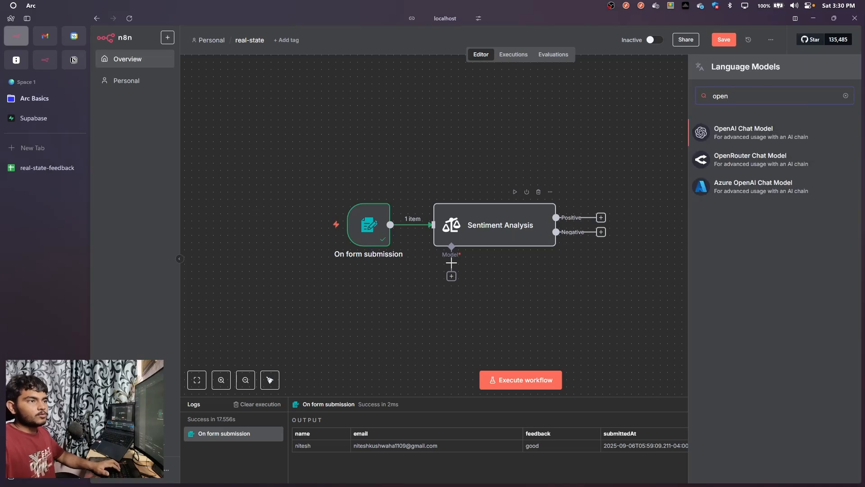
key("Down")
key("Return")
Choose openai/gpt-3.5-turbo as the OpenRouter Chat Model's model and return to the canvas
left_click(464, 131)
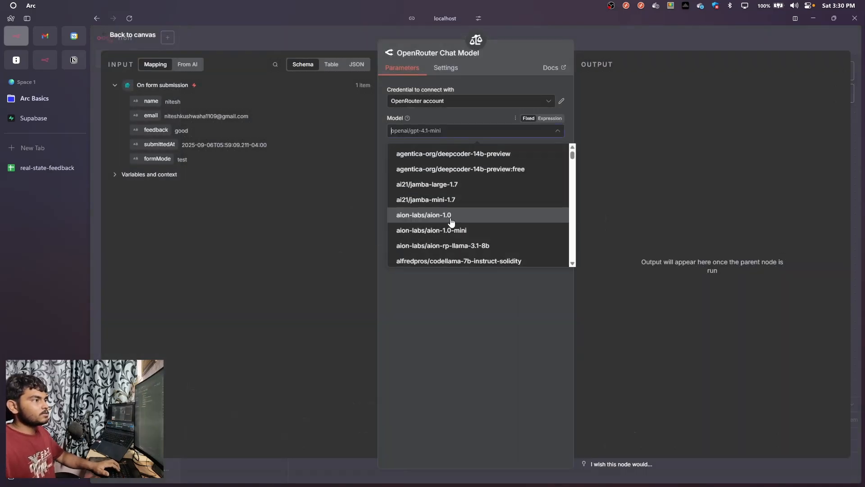
scroll(450, 221, "down", 15)
scroll(444, 226, "up", 3)
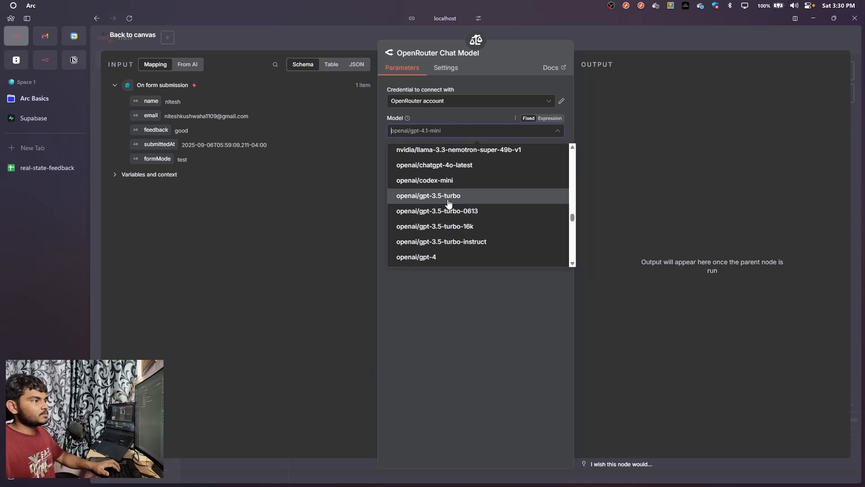
left_click(449, 203)
key("Escape")
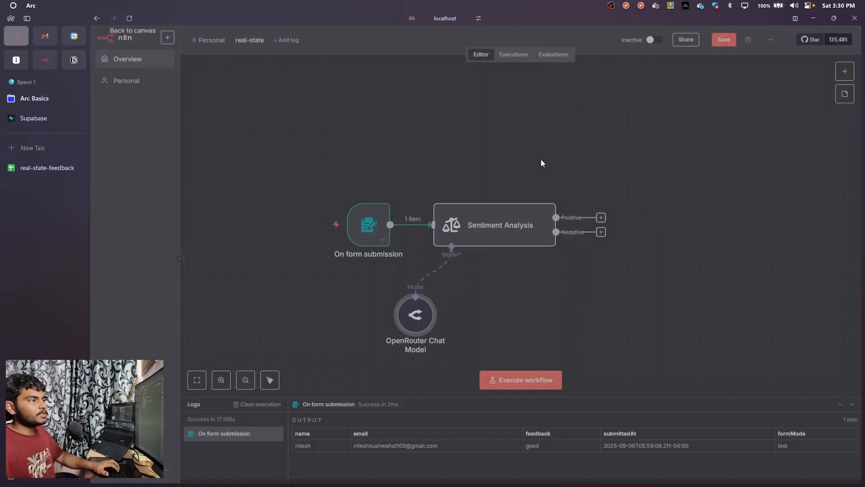
Review the OpenRouter Chat Model's credential choices, and reposition it and the Sentiment Analysis node on the canvas
mouse_move(420, 322)
left_mouse_down()
mouse_move(402, 309)
mouse_move(414, 314)
left_mouse_up()
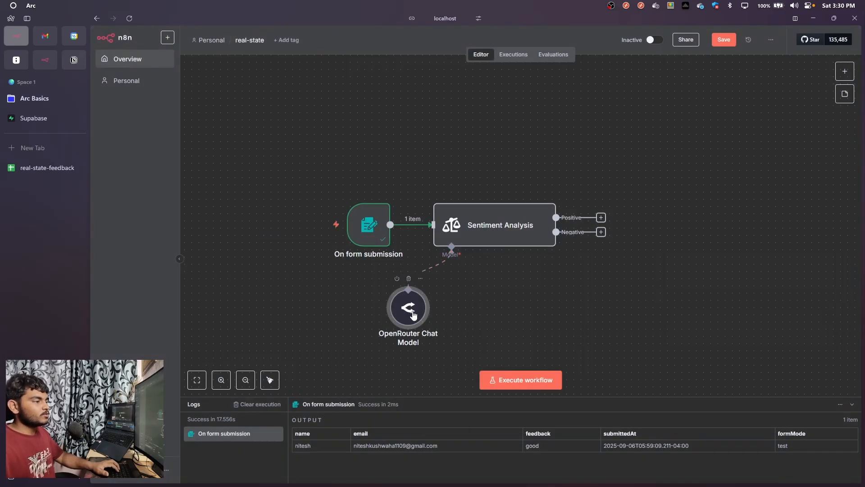
double_click(413, 314)
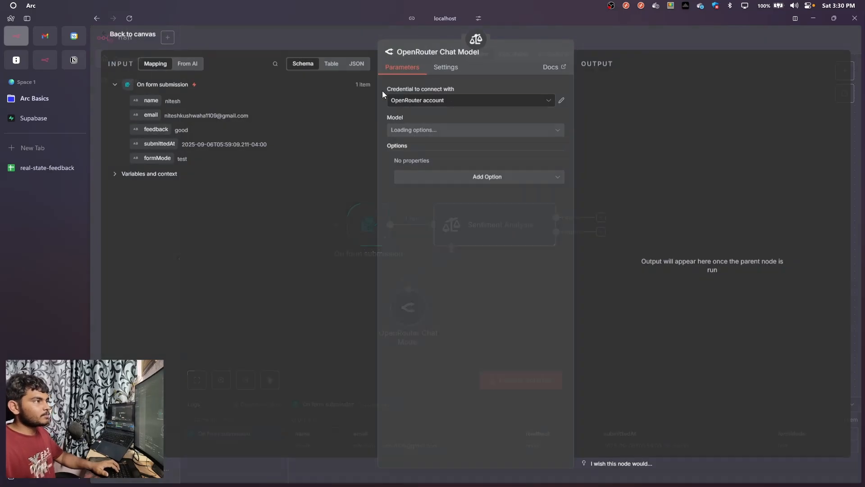
left_click(542, 103)
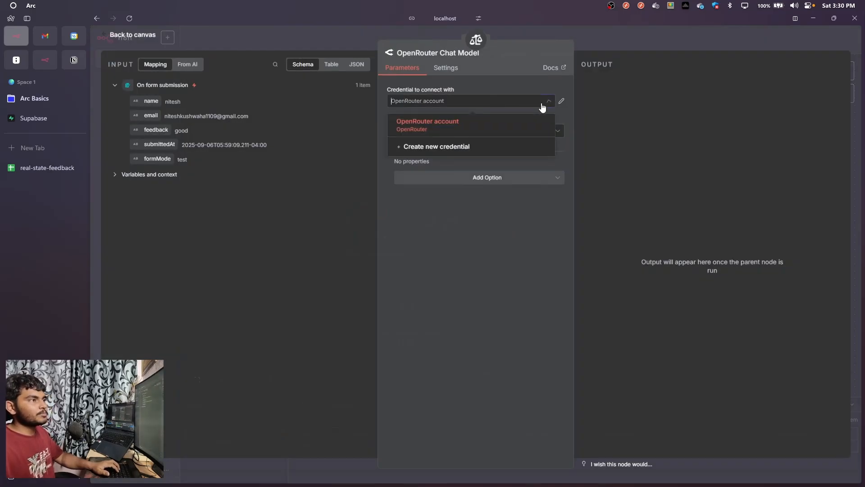
left_click(596, 42)
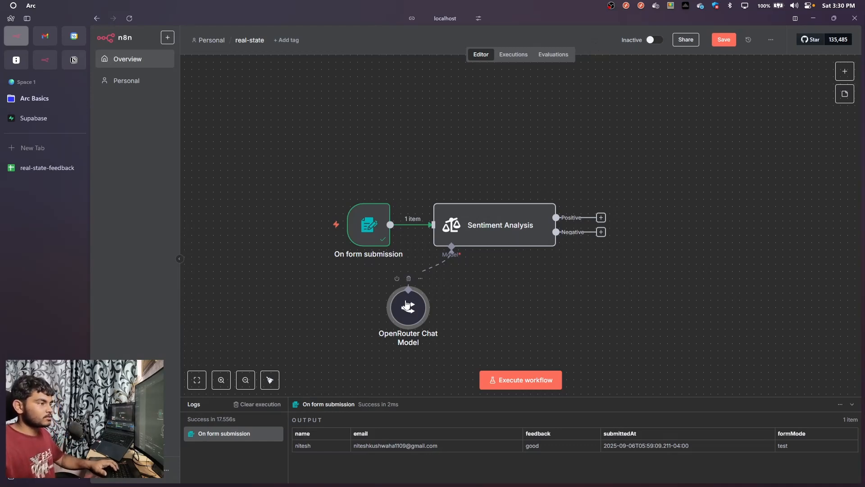
left_click_drag(405, 305, 419, 298)
left_click_drag(494, 240, 517, 234)
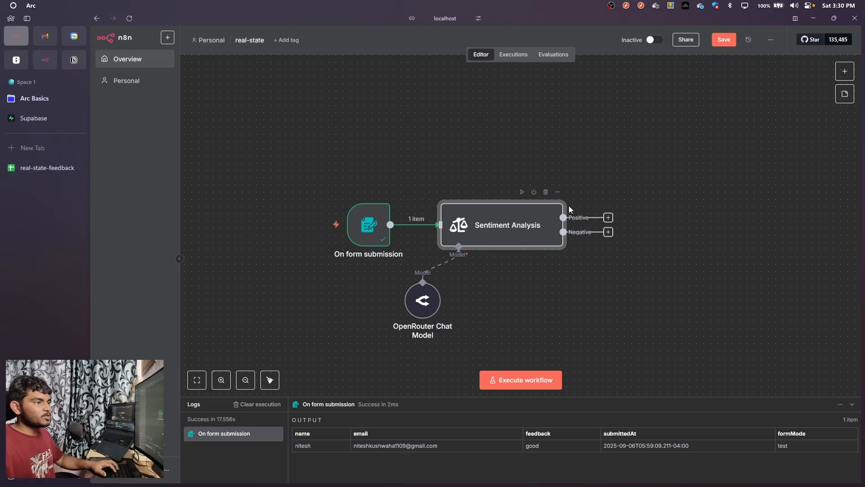
Execute the workflow from the form trigger and fill in the respondent's name and email in the test form
mouse_move(361, 229)
left_click(322, 225)
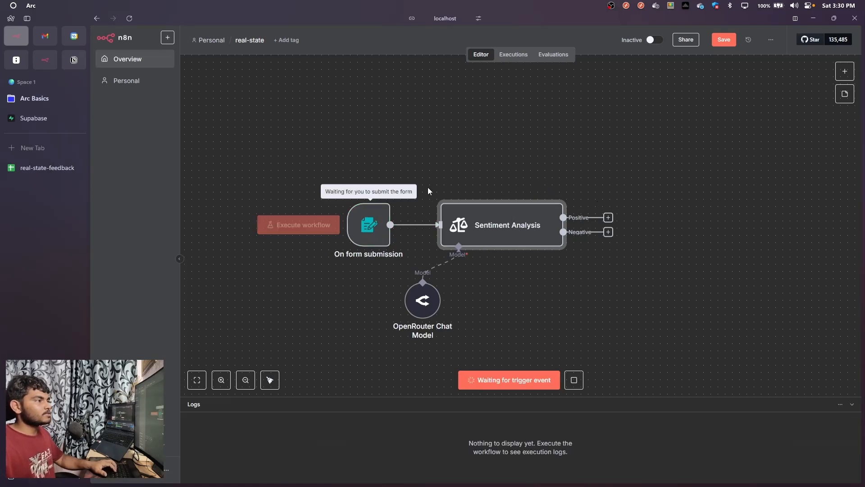
left_click(407, 130)
type("nitesh")
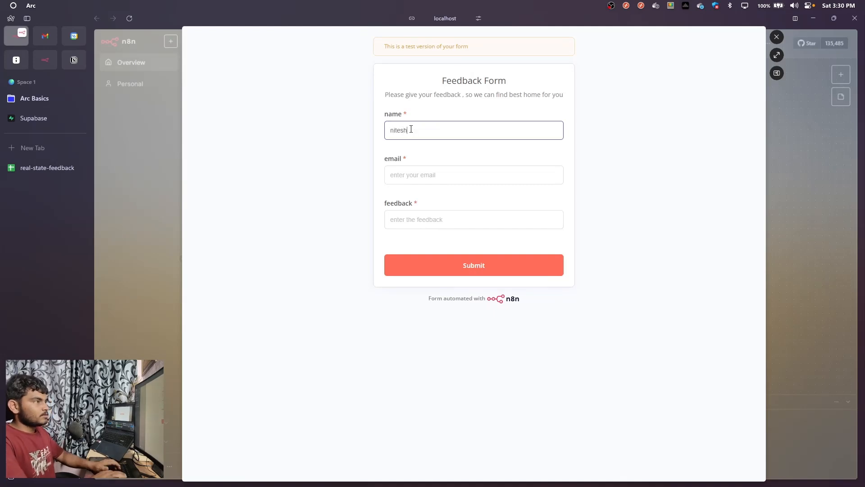
left_click(455, 177)
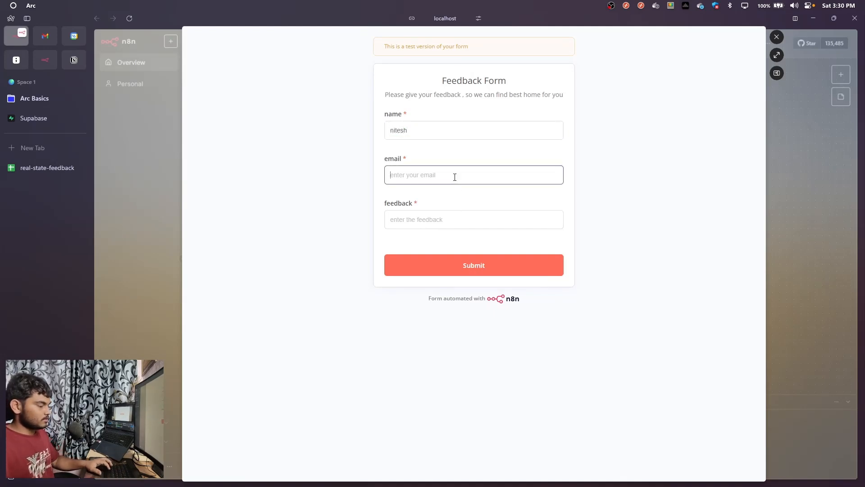
key("ctrl+v")
Enter "the house you shown is not good enogh" as the feedback, submit the test form and close its preview
left_click(440, 220)
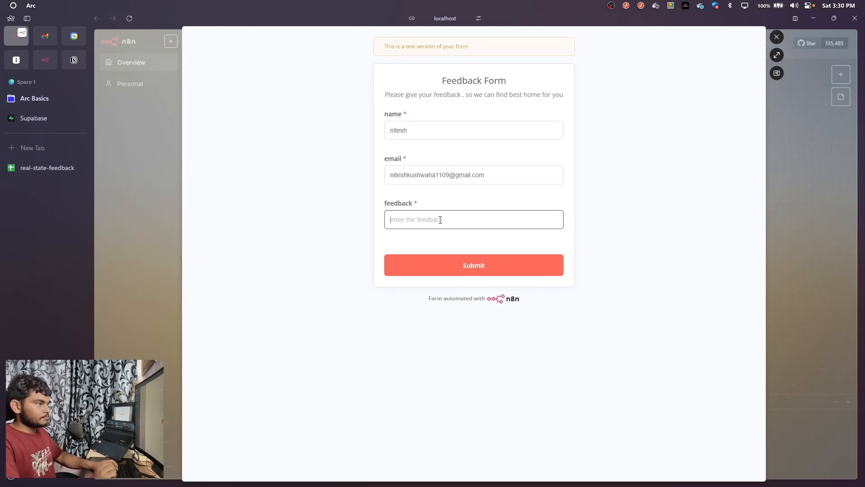
type("the house you sh")
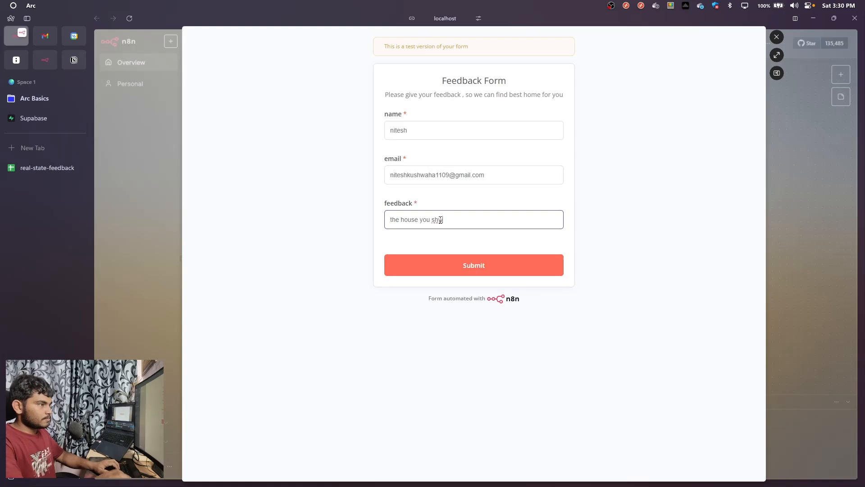
type("own is no")
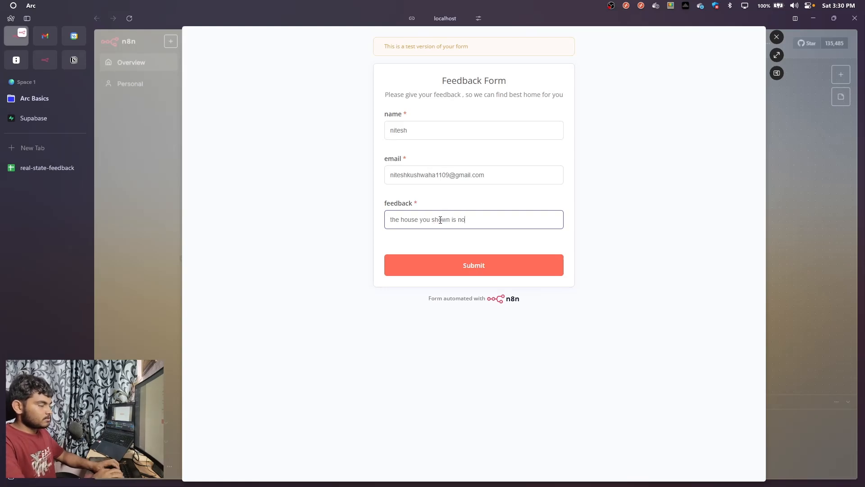
type("t good eno")
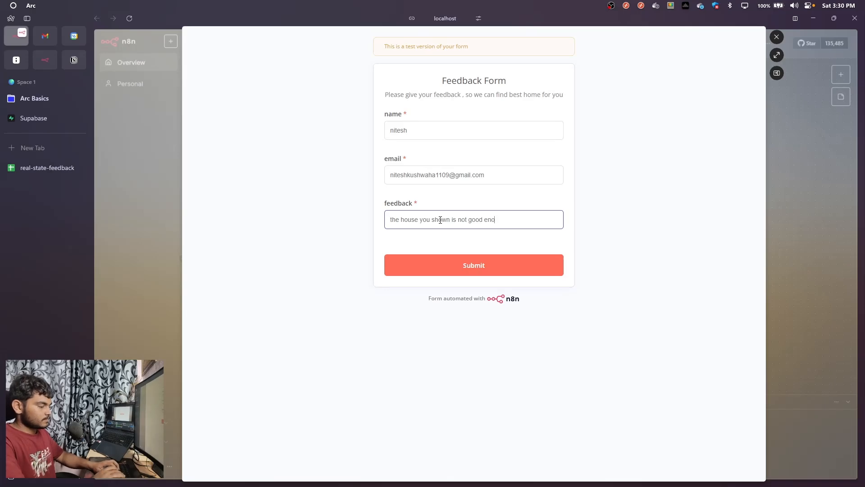
type("gugh")
left_click(514, 266)
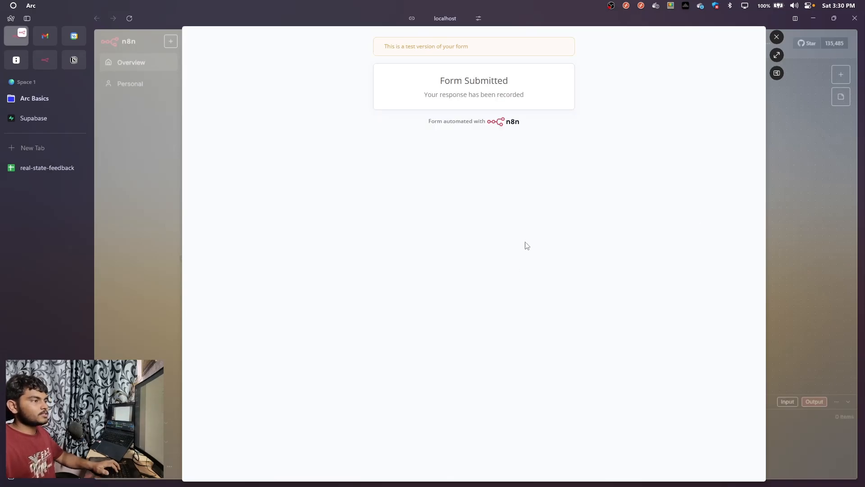
left_click(776, 37)
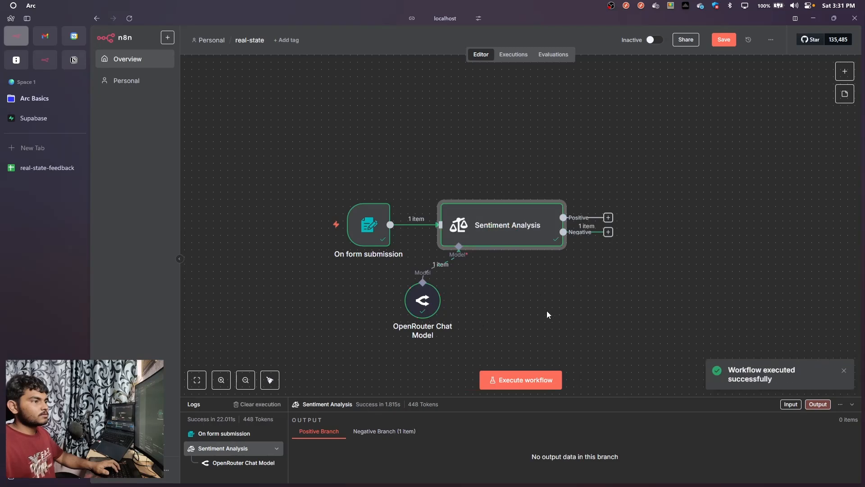
Rearrange the canvas with the form trigger above and left of Sentiment Analysis and the OpenRouter Chat Model below it
left_click_drag(500, 244, 478, 213)
left_click_drag(355, 241, 305, 198)
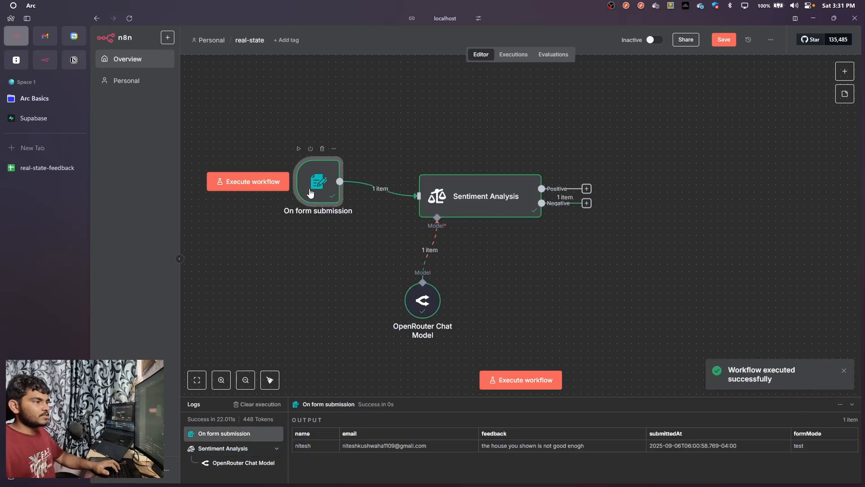
mouse_move(458, 201)
left_mouse_down()
mouse_move(422, 180)
mouse_move(440, 207)
mouse_move(452, 183)
mouse_move(456, 198)
mouse_move(464, 193)
left_mouse_up()
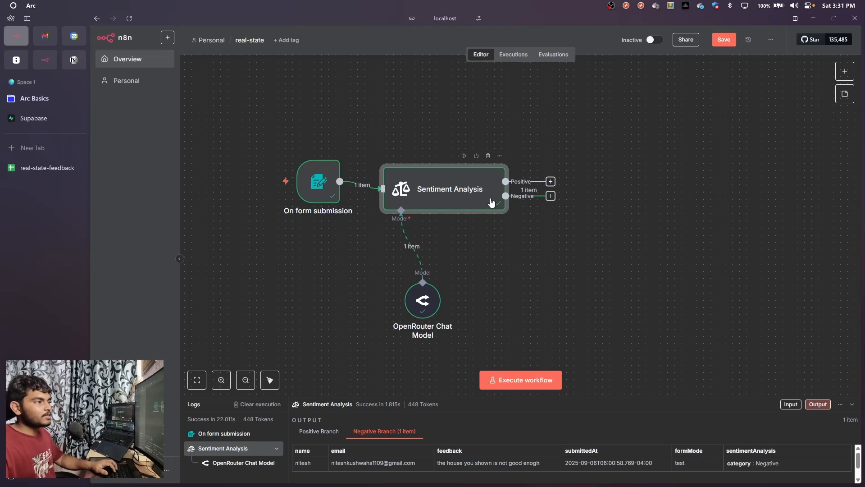
left_click_drag(491, 203, 484, 189)
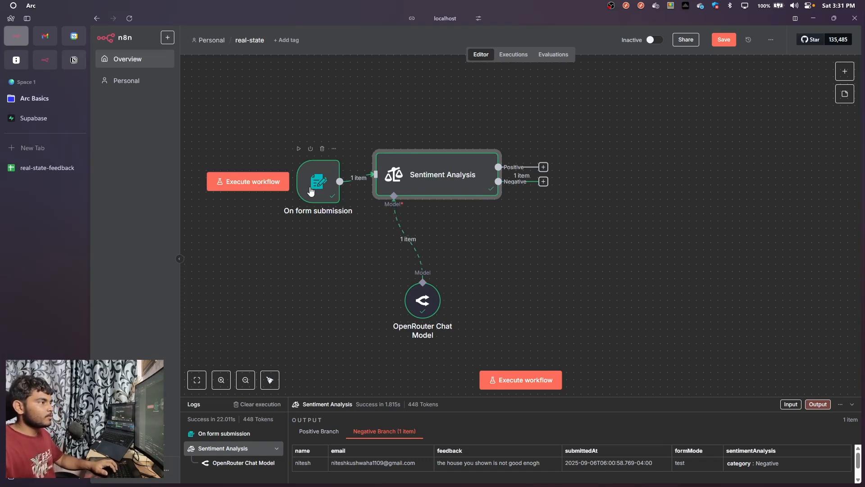
left_click_drag(311, 191, 275, 156)
left_click_drag(423, 297, 372, 283)
left_click(424, 190)
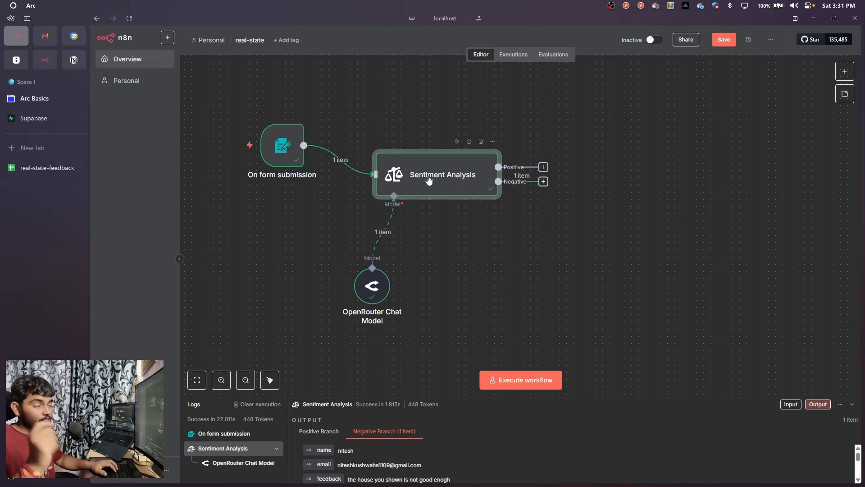
Add a Basic LLM Chain node to the Negative branch of Sentiment Analysis
left_click(543, 182)
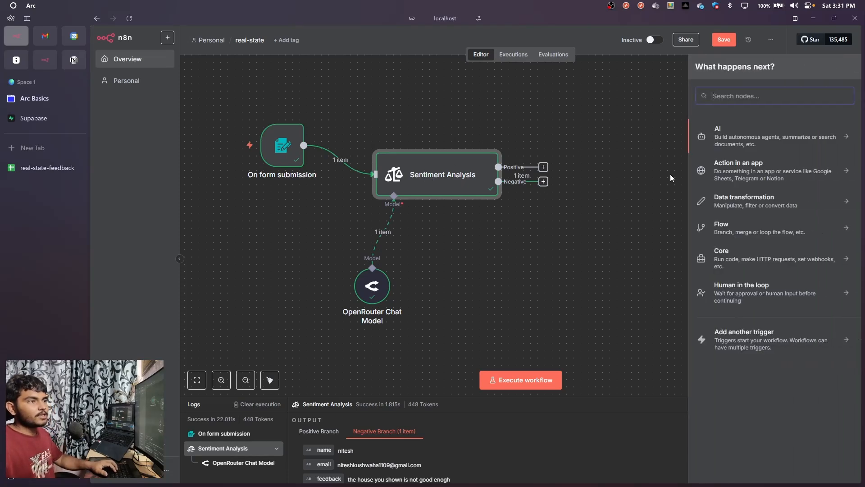
type("chain")
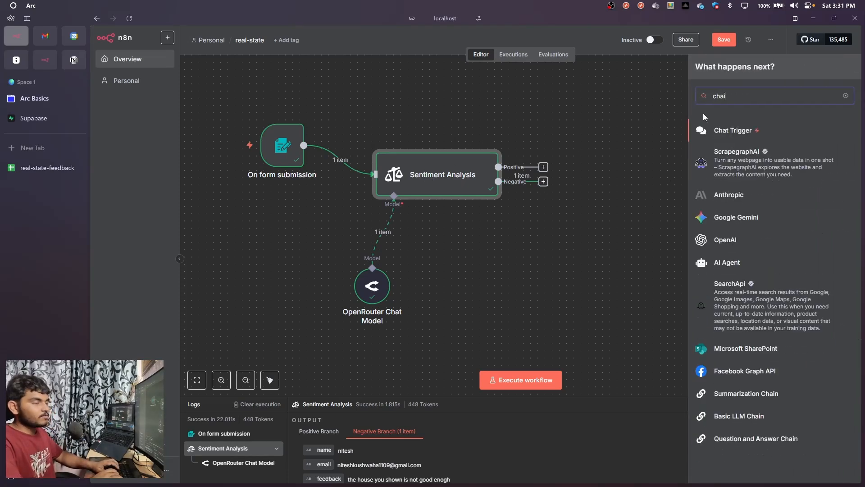
key("Down")
key("Down")
key("Down")
key("Down")
key("Down")
key("Down")
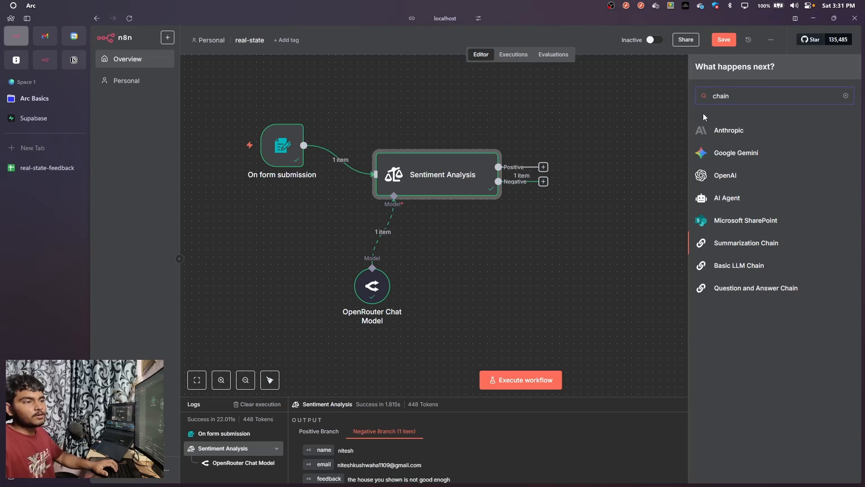
key("Return")
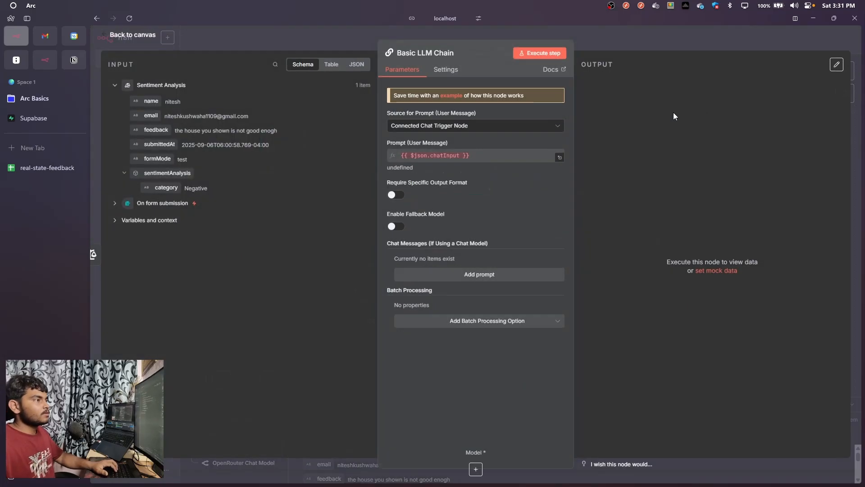
Set the Basic LLM Chain's prompt source to Define below and connect its model input to the existing OpenRouter Chat Model
left_click(485, 126)
left_click(464, 187)
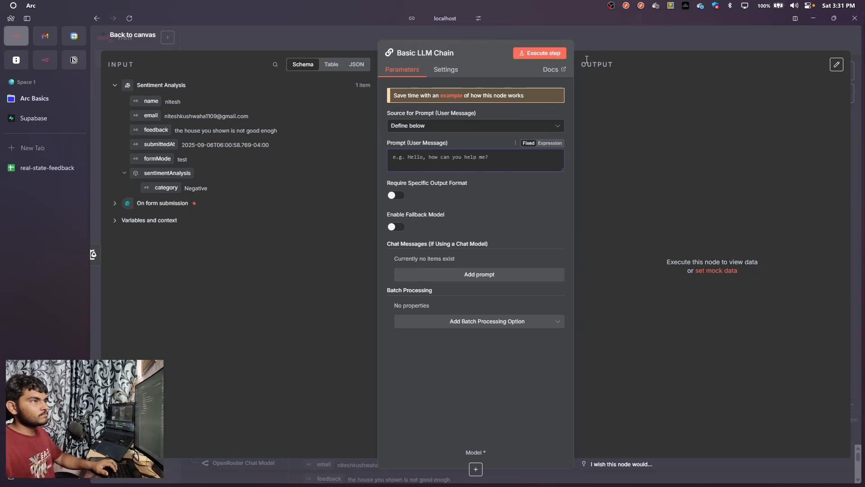
left_click(602, 34)
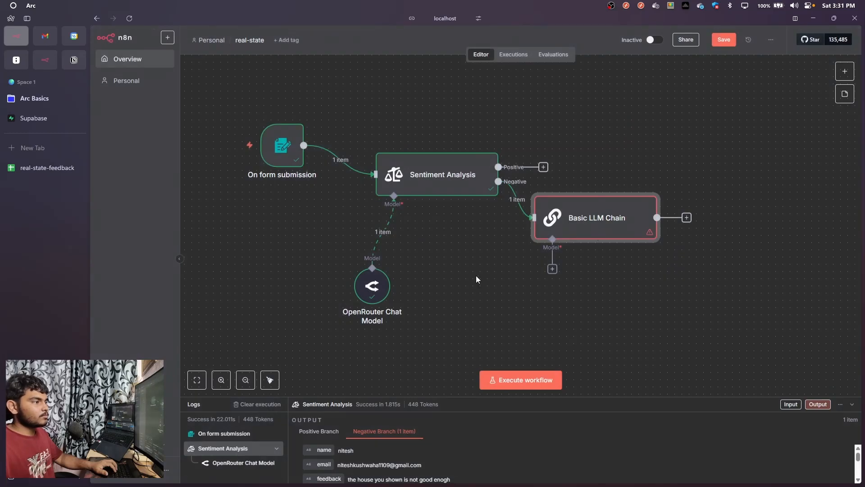
left_click_drag(552, 270, 396, 320)
Copy the AI suggestion Prompt from the Notion page and paste it into the Basic LLM Chain's user message prompt in n8n
double_click(585, 222)
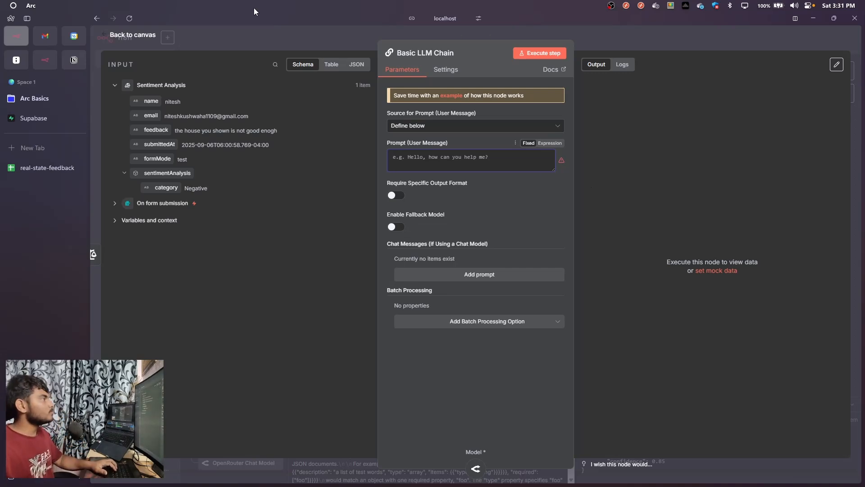
left_click(78, 61)
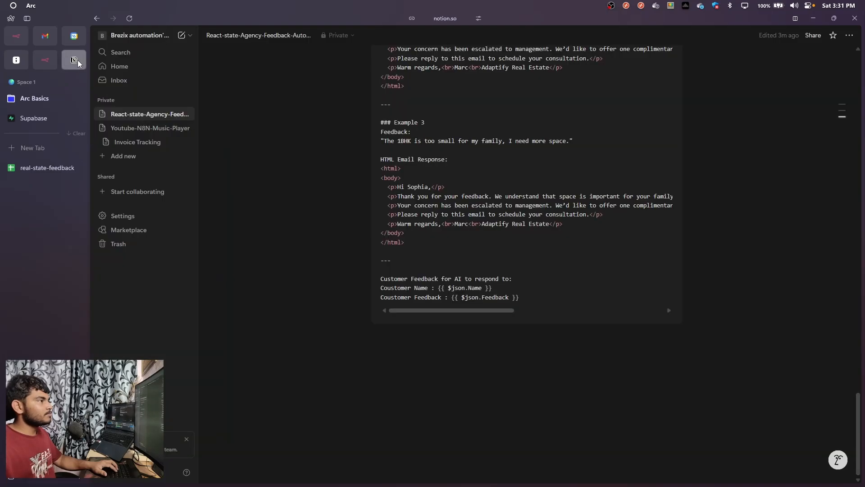
scroll(480, 240, "up", 10)
scroll(478, 240, "up", 20)
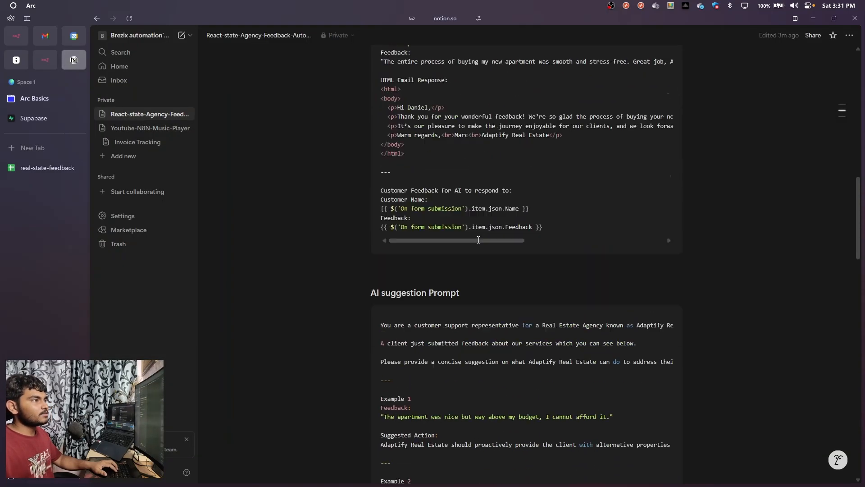
scroll(648, 277, "up", 3)
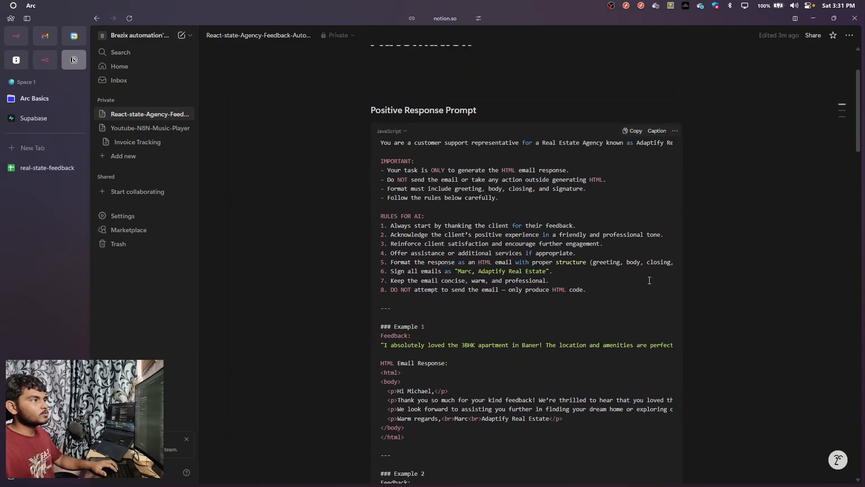
scroll(531, 276, "down", 5)
scroll(527, 281, "down", 7)
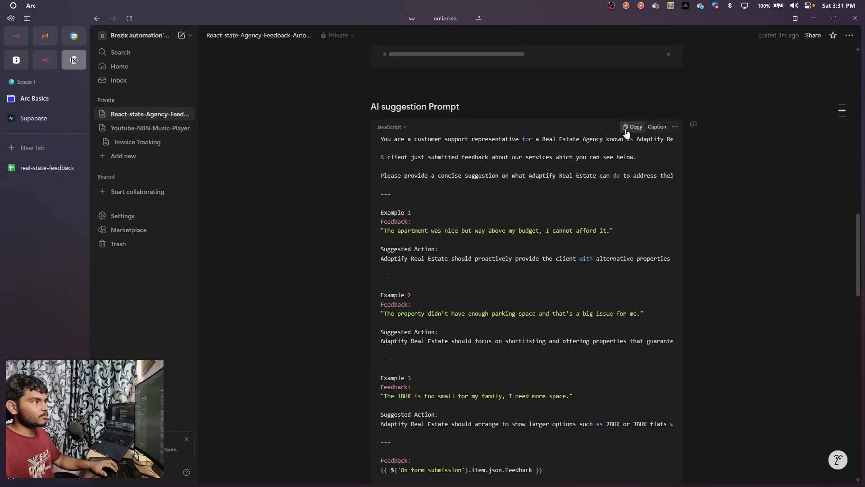
left_click(632, 128)
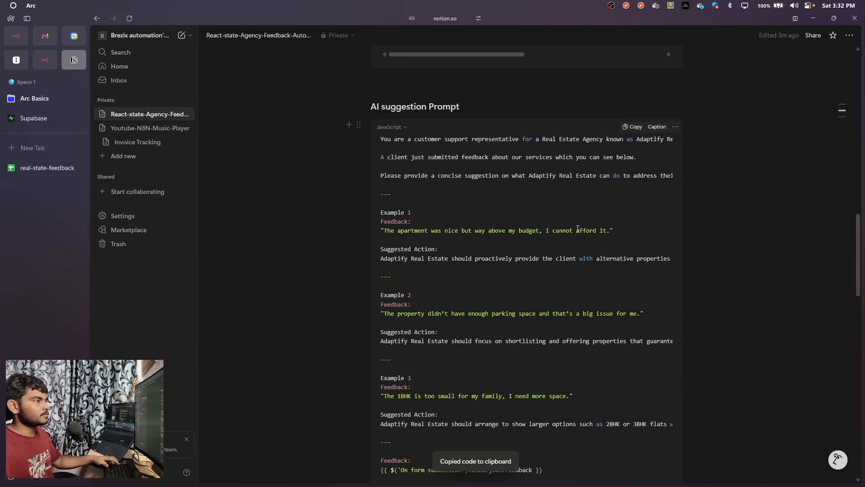
key("ctrl+Tab")
key("ctrl+v")
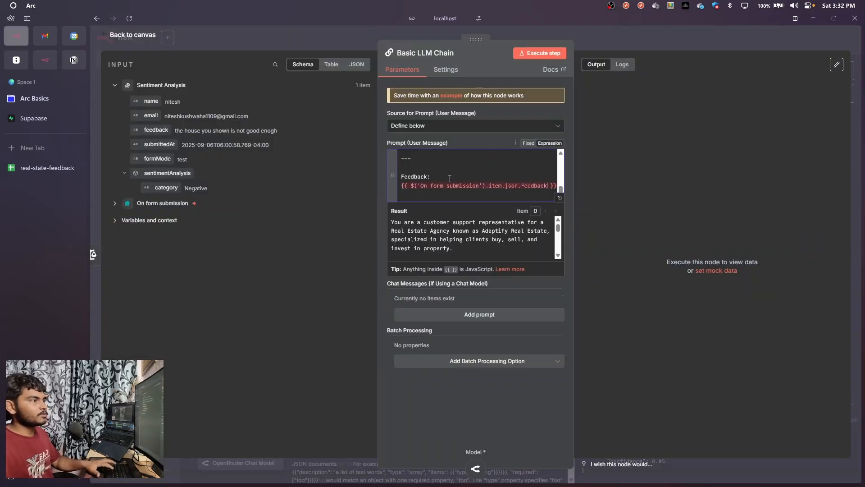
Review the prompt in the expanded editor and replace its closing feedback expression with {{ $json.feedback }} from Sentiment Analysis
left_click(560, 199)
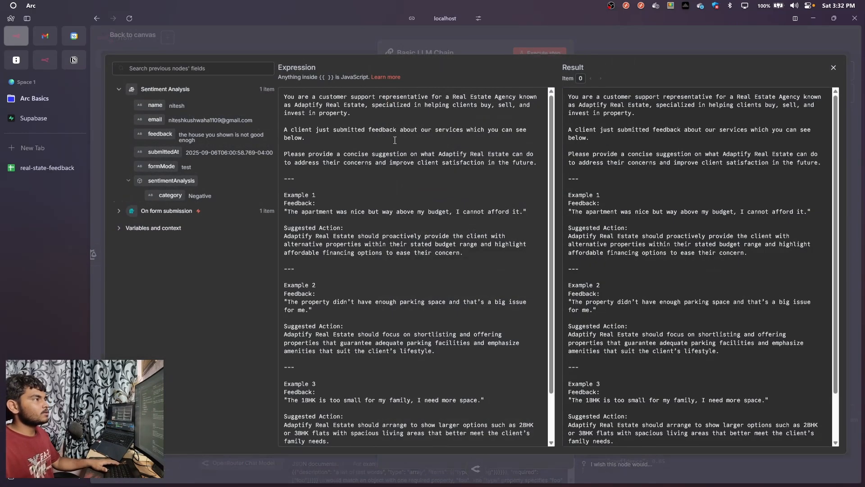
scroll(394, 140, "down", 3)
scroll(350, 191, "up", 3)
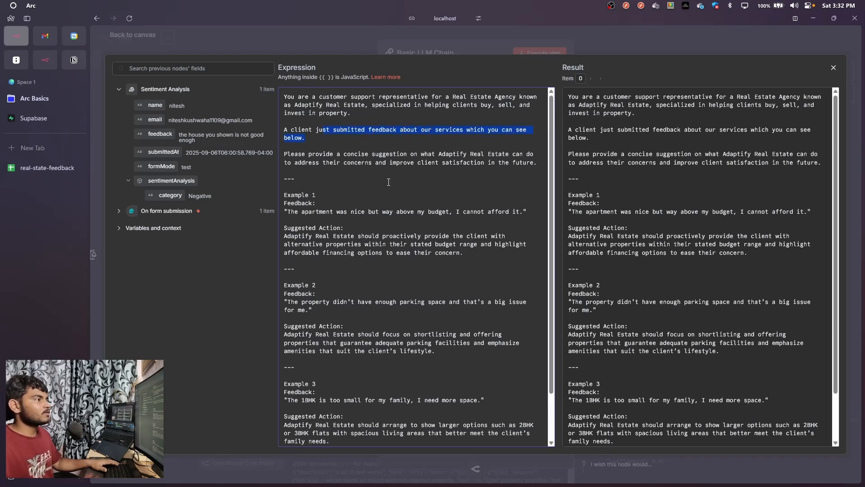
scroll(295, 214, "down", 2)
scroll(315, 189, "down", 1)
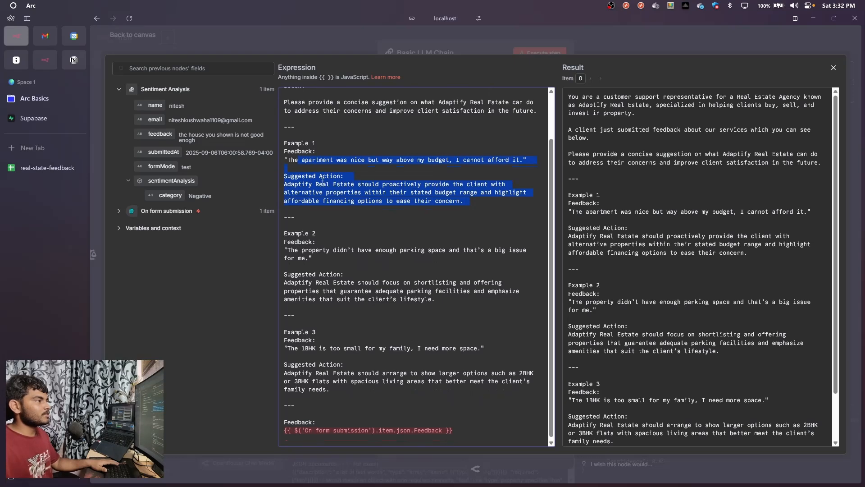
left_click(327, 208)
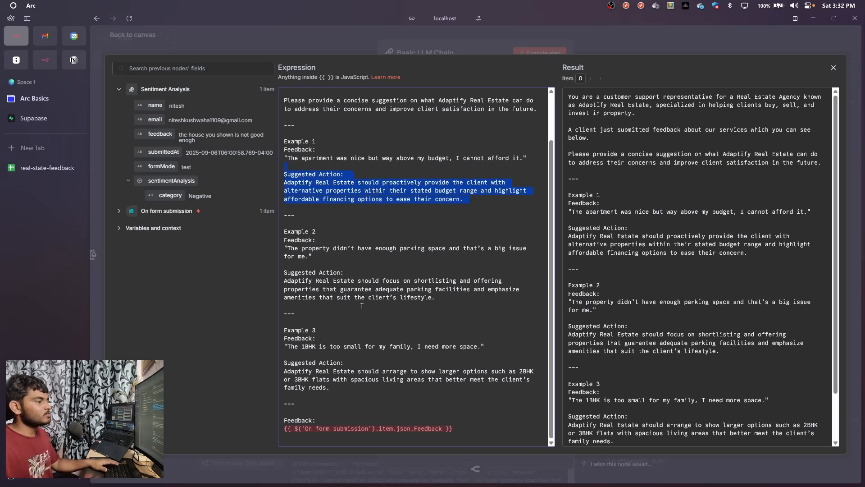
left_click_drag(461, 432, 309, 426)
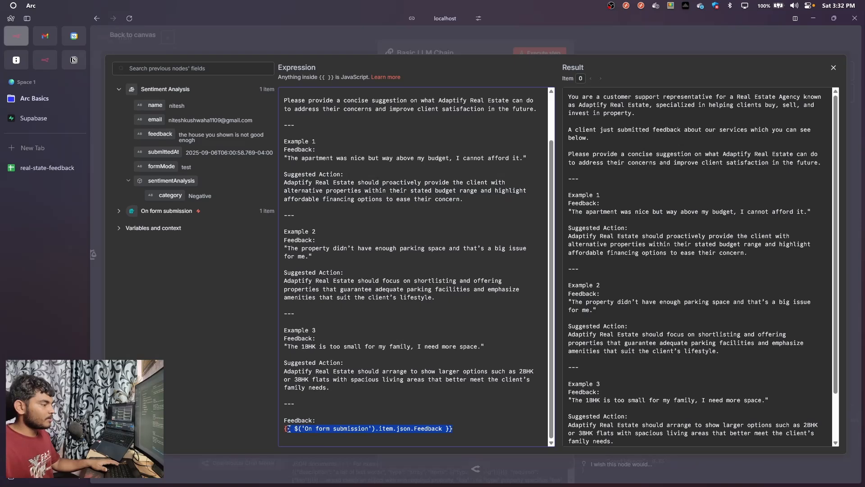
key("BackSpace")
key("BackSpace")
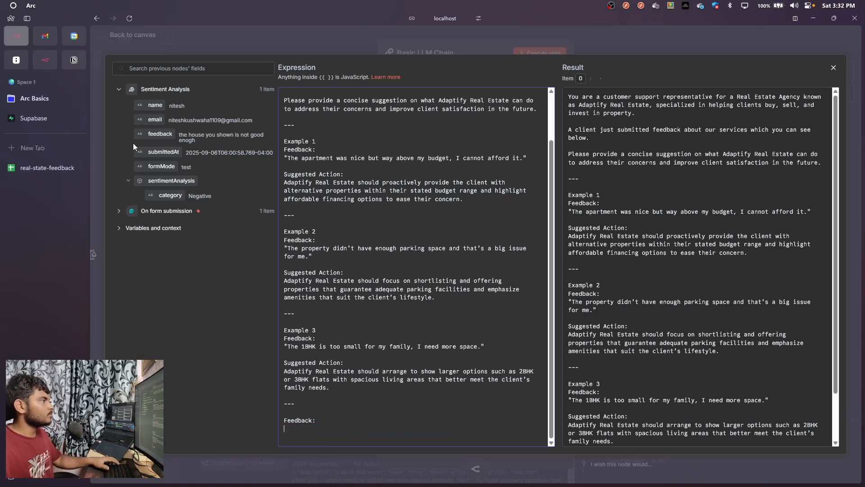
left_click_drag(156, 135, 289, 428)
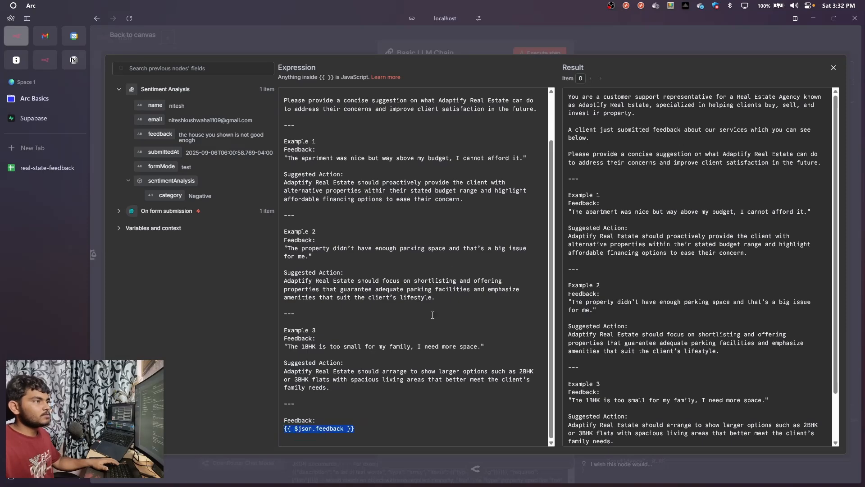
left_click(601, 39)
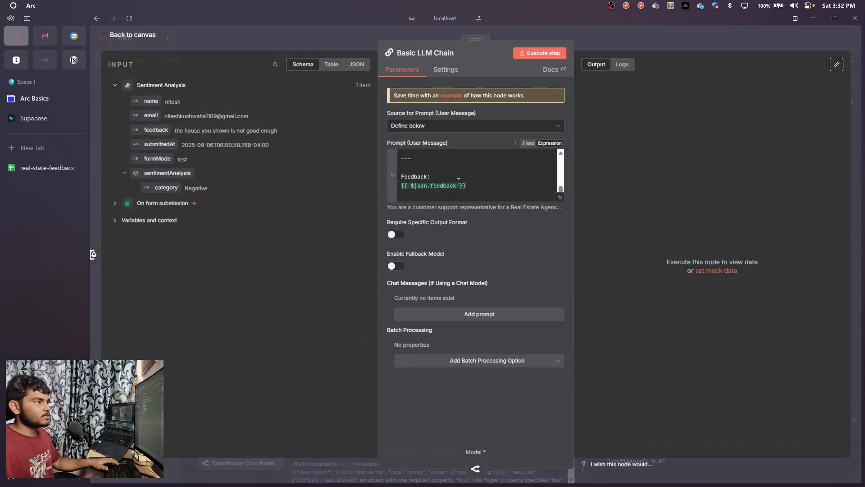
Execute the Basic LLM Chain step, read the suggested action in its output and return to the canvas
scroll(459, 181, "up", 10)
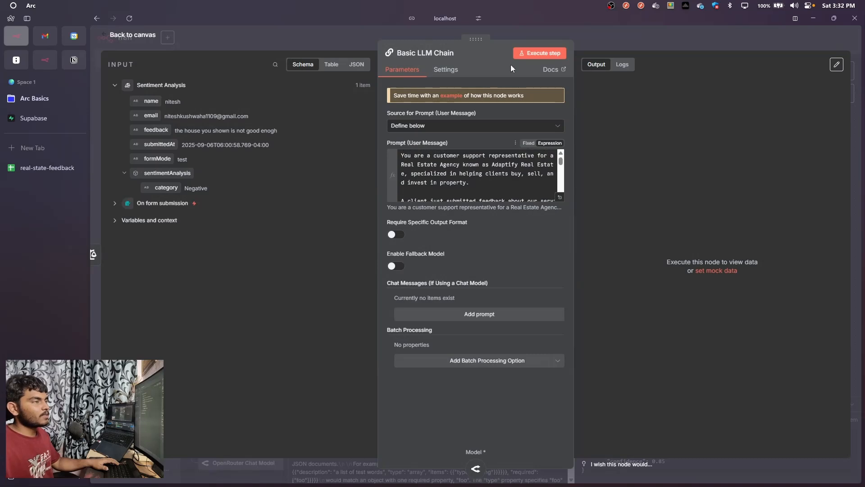
left_click(539, 53)
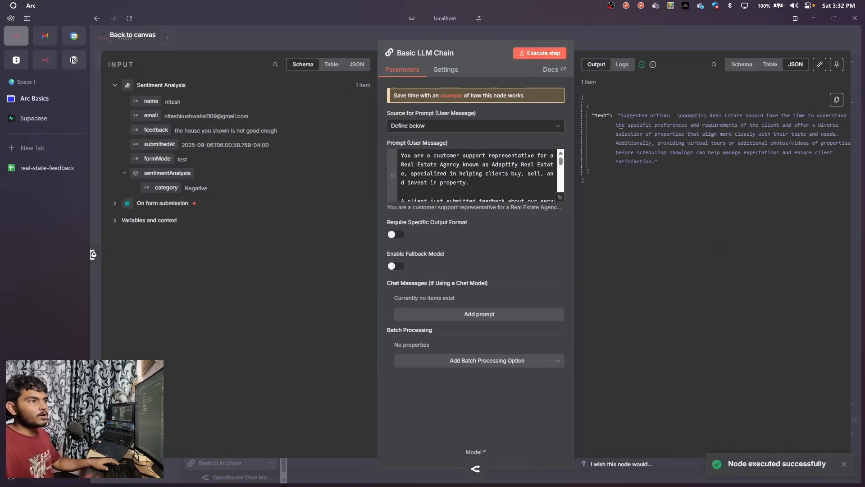
left_click_drag(623, 115, 659, 161)
left_click(672, 169)
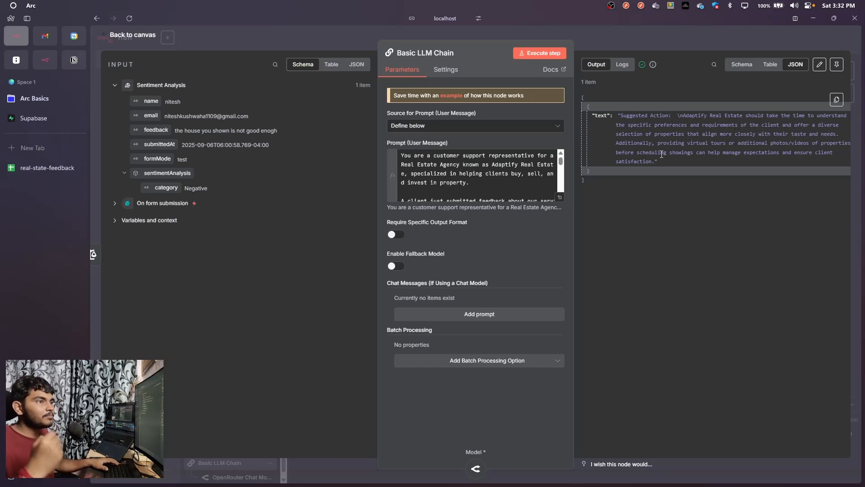
left_click(602, 40)
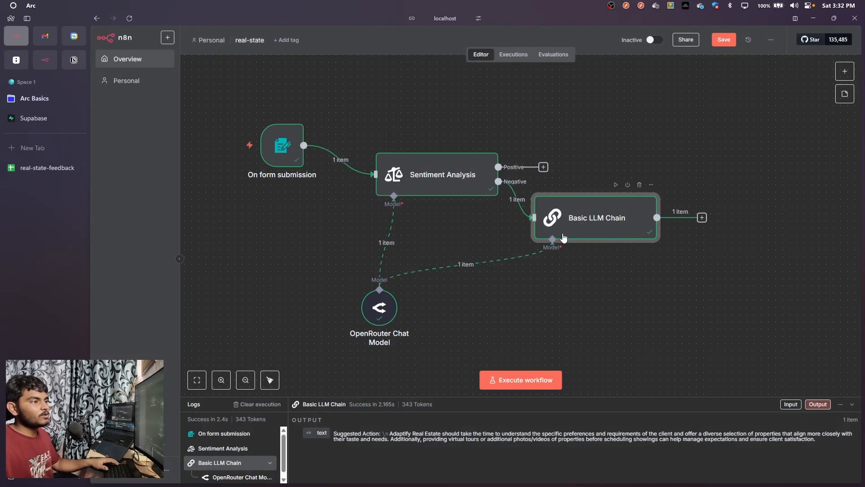
Arrange the Basic LLM Chain below and right of Sentiment Analysis, with the OpenRouter Chat Model directly beneath Sentiment Analysis
left_click_drag(626, 239, 597, 296)
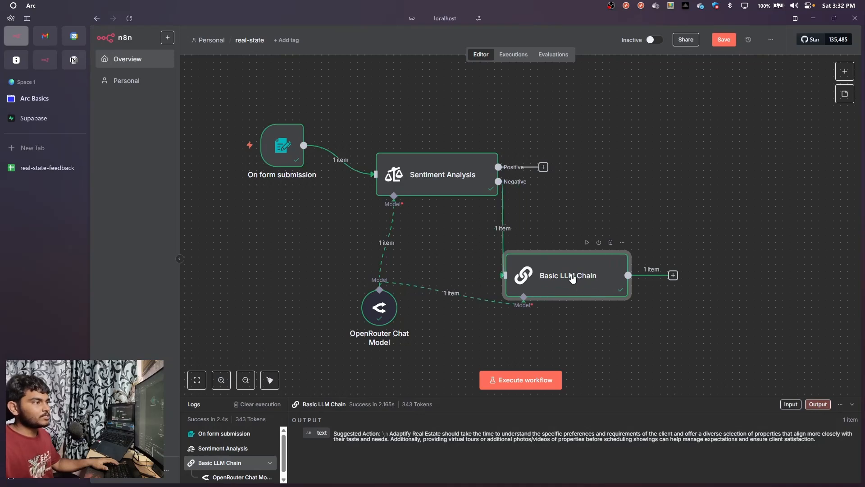
scroll(572, 266, "down", 1)
left_click_drag(558, 253, 599, 217)
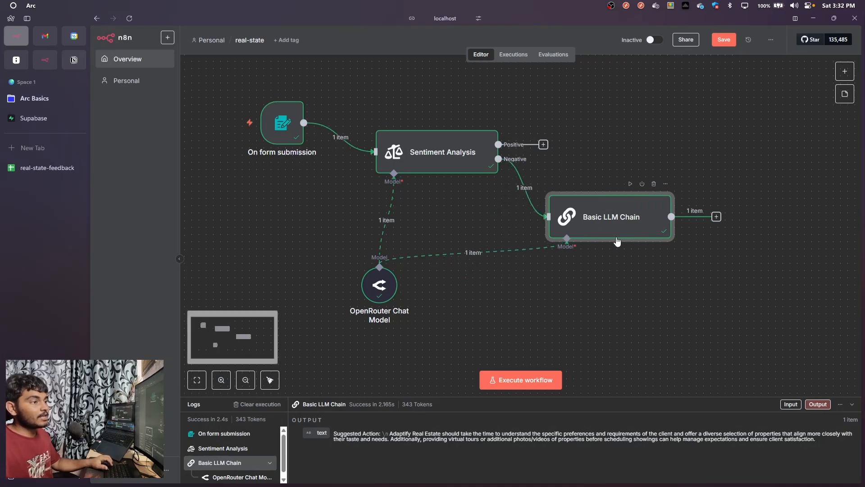
left_click_drag(621, 263, 520, 247)
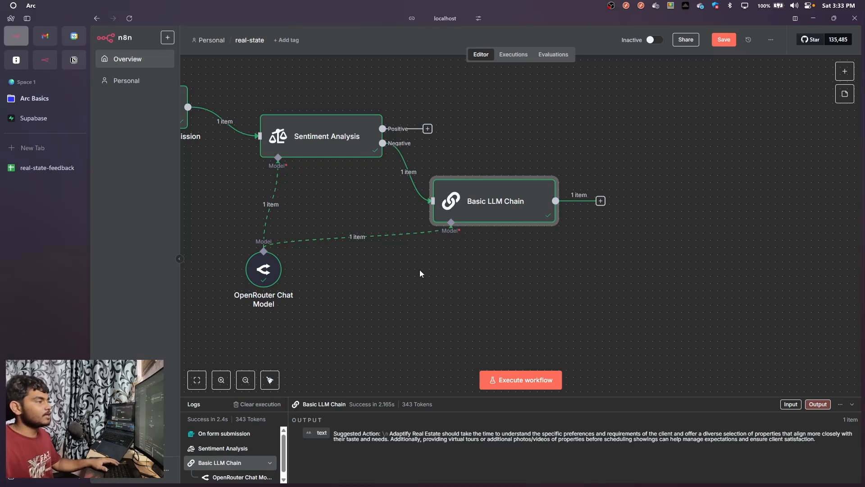
left_click_drag(267, 271, 289, 271)
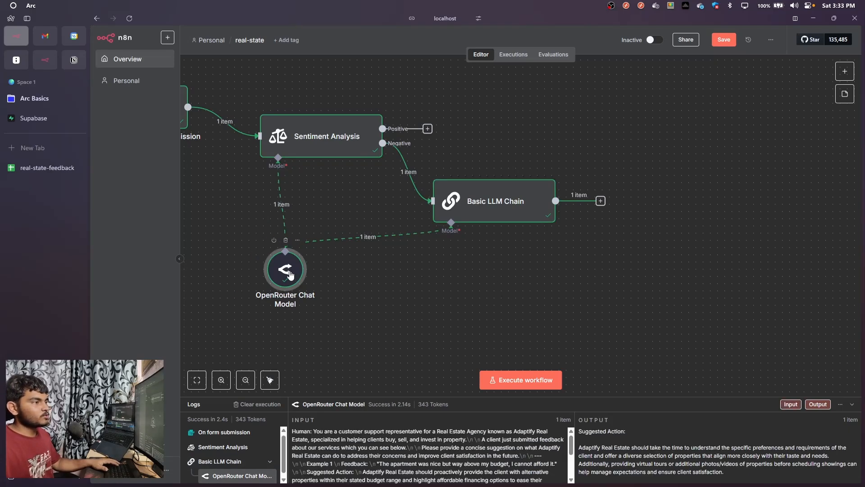
left_click_drag(507, 216, 500, 216)
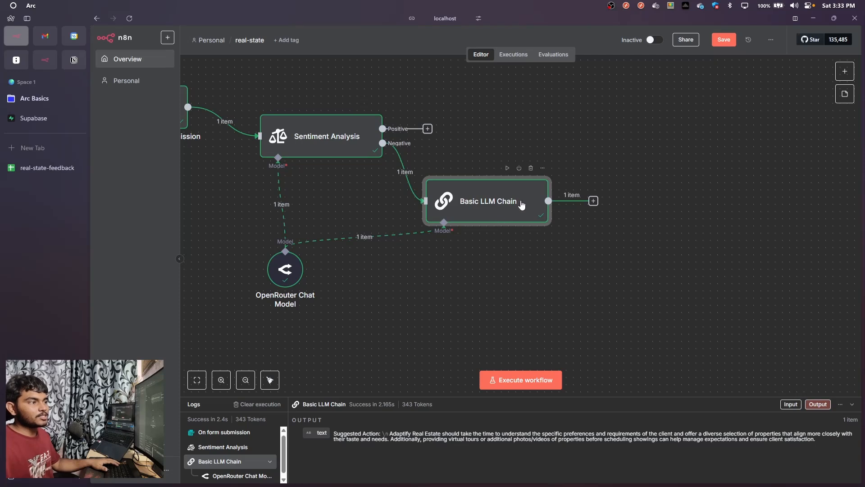
Add a Google Sheets node with the Append row in sheet action after the Basic LLM Chain
left_click(594, 201)
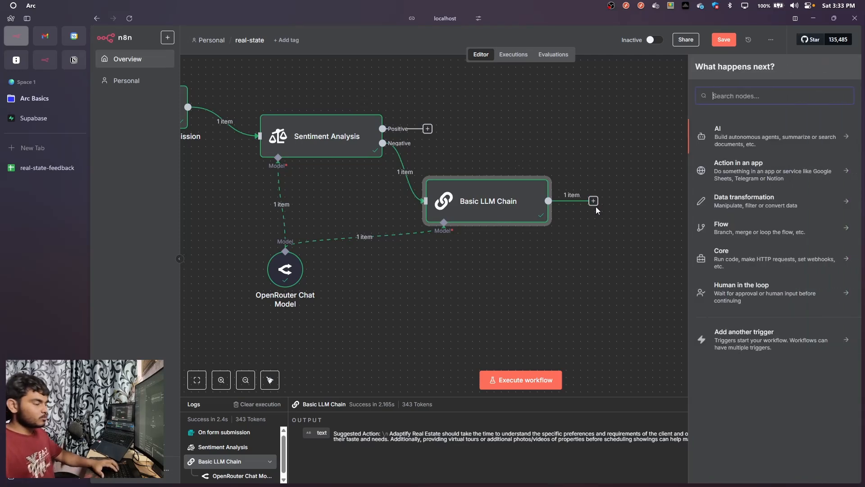
type("google she")
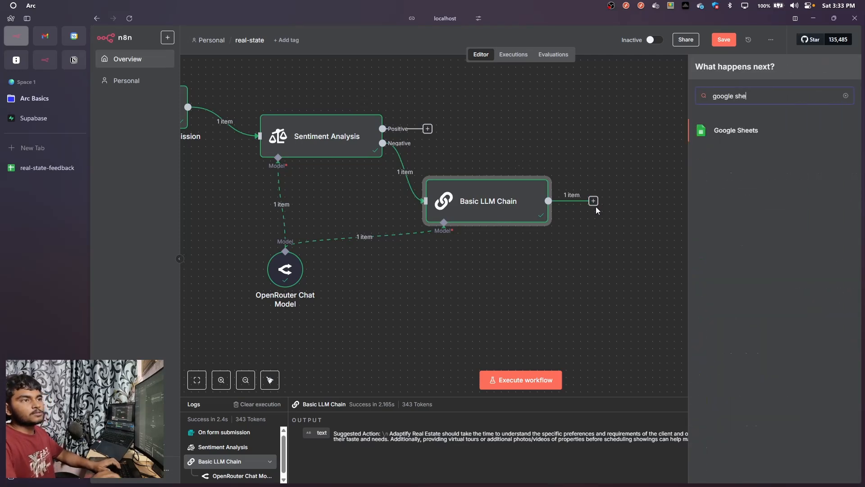
key("Return")
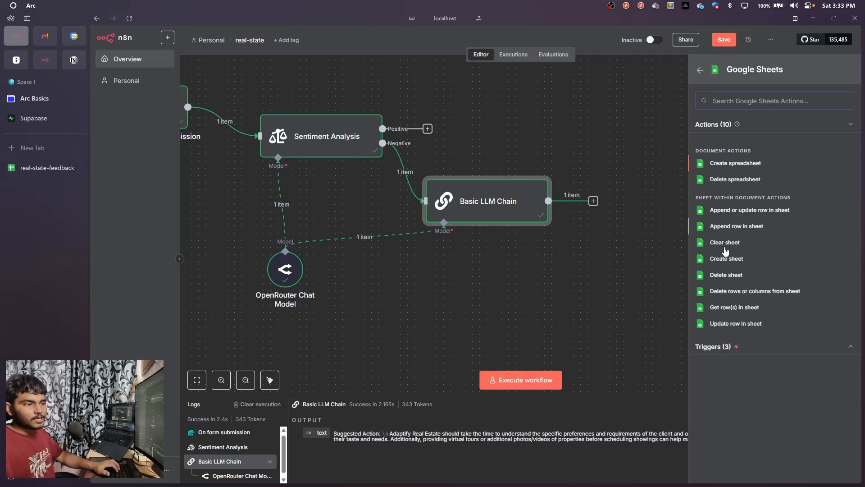
left_click(734, 227)
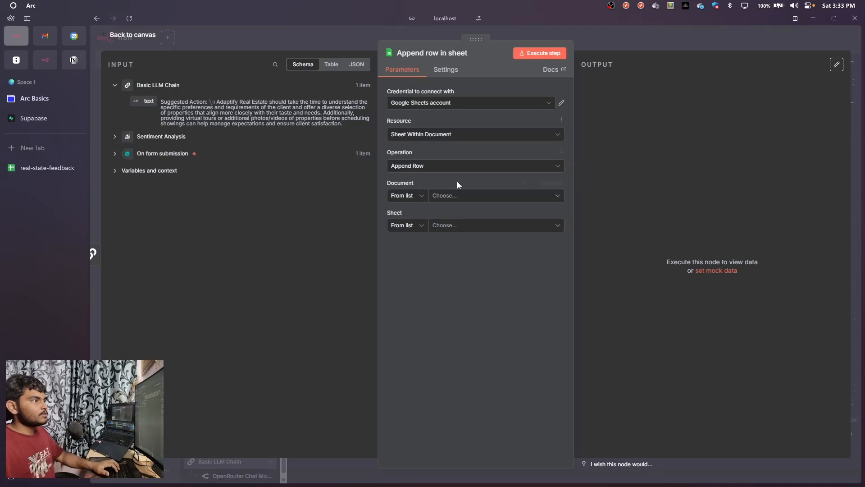
Keep the Google Sheets account credential and choose real-state-feedback as the document for the append node
left_click(457, 197)
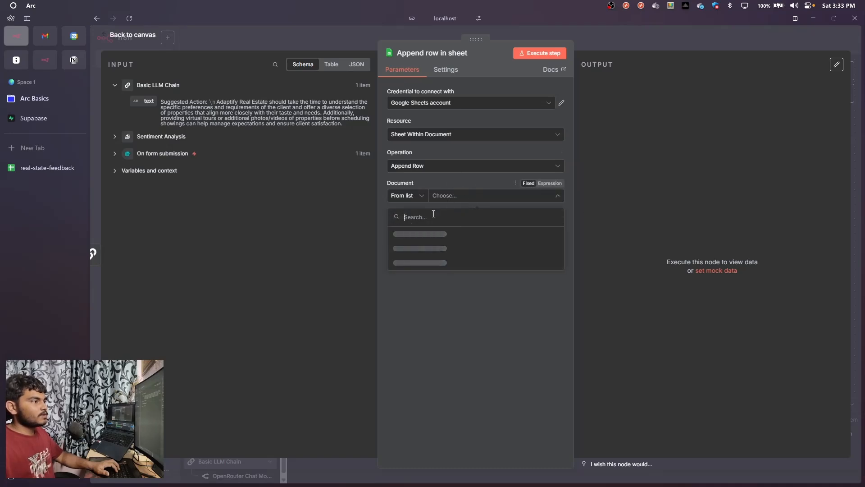
left_click(481, 104)
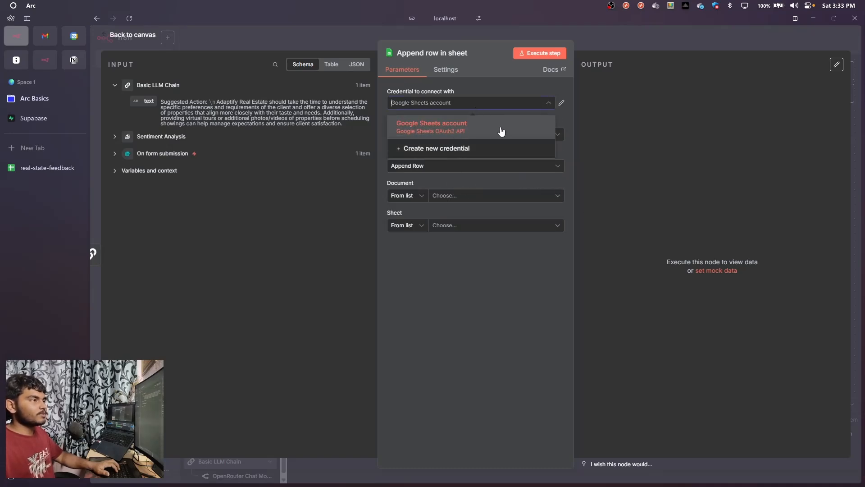
left_click(497, 89)
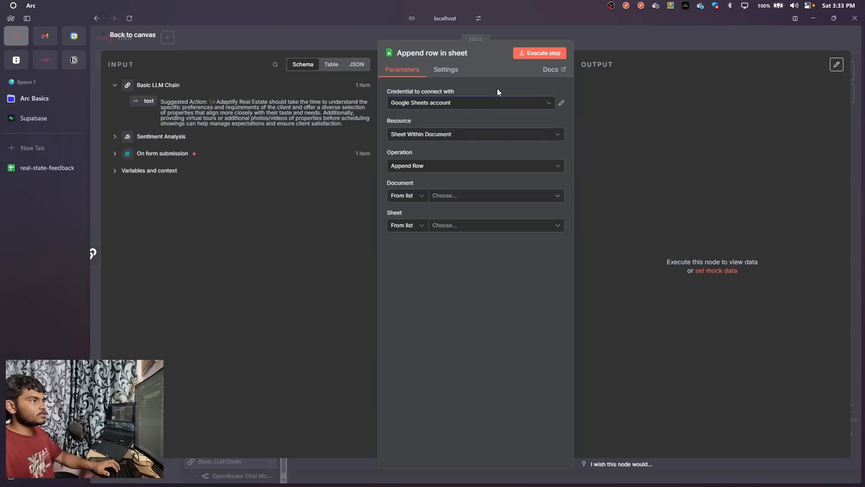
left_click(471, 195)
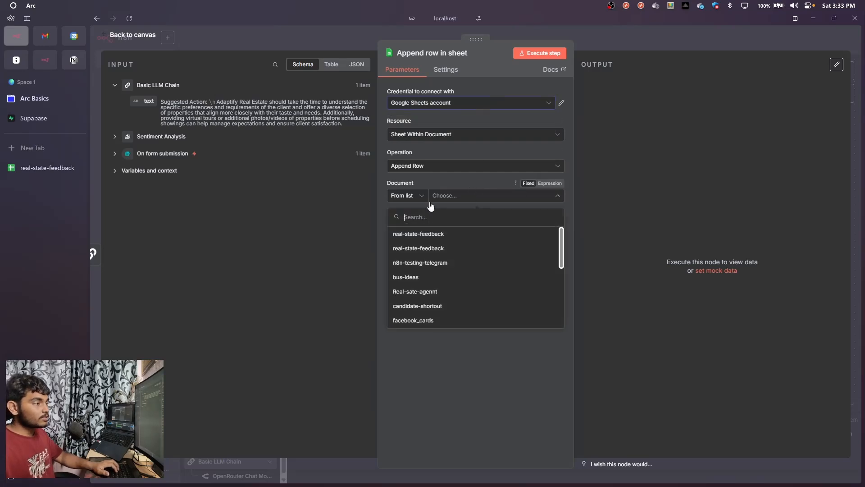
left_click(432, 234)
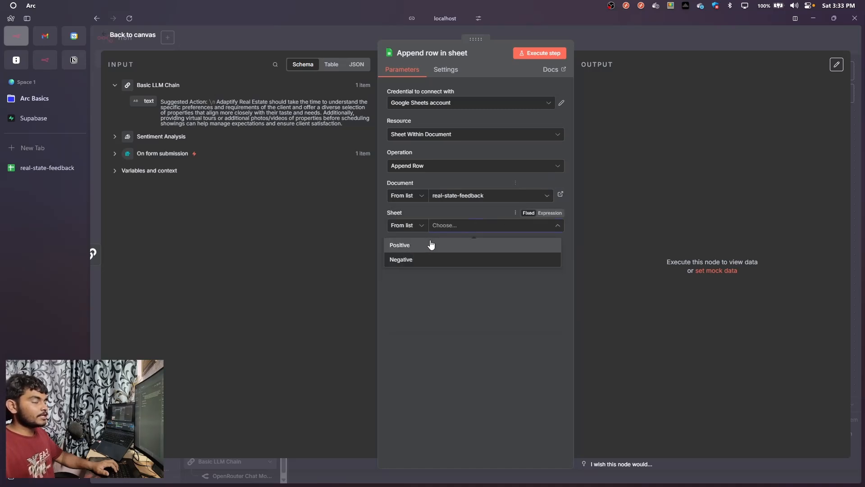
Nudge the Basic LLM Chain slightly down on the canvas and choose Negative as the append node's target sheet
left_click(619, 28)
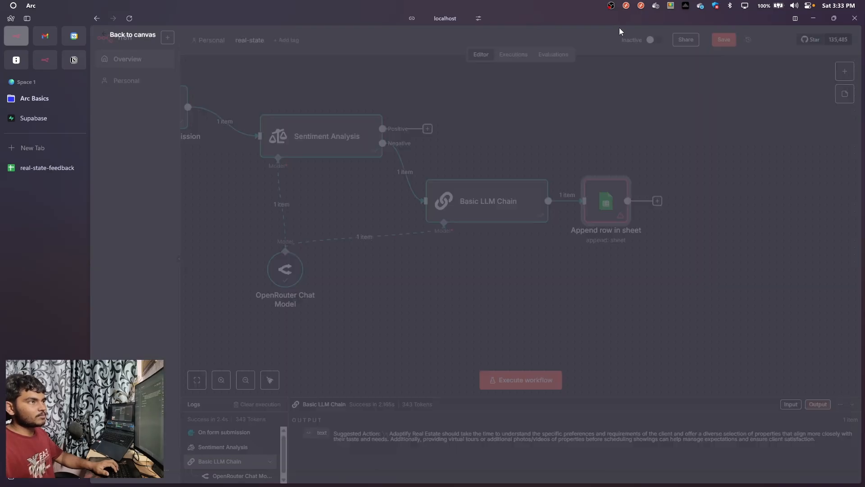
left_click_drag(474, 210, 475, 217)
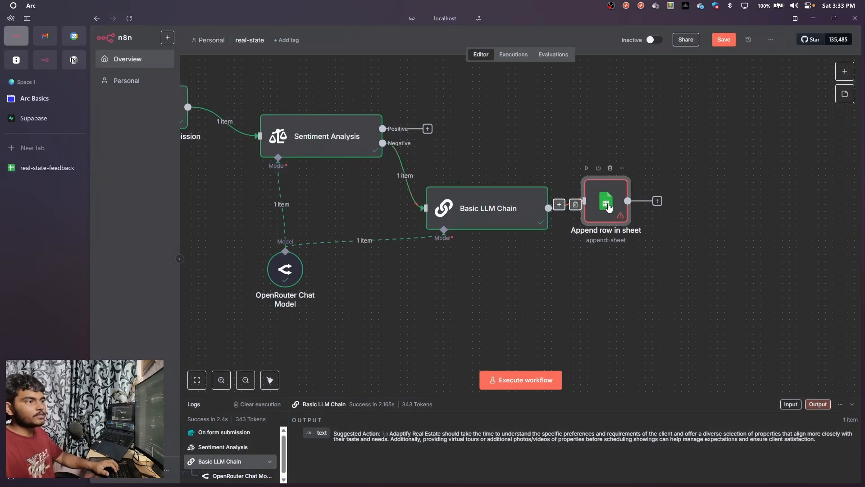
double_click(609, 205)
left_click(462, 225)
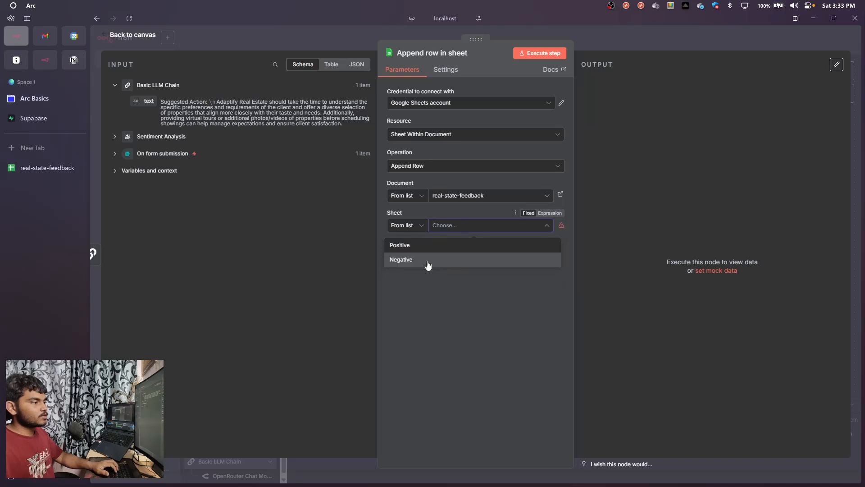
left_click(428, 265)
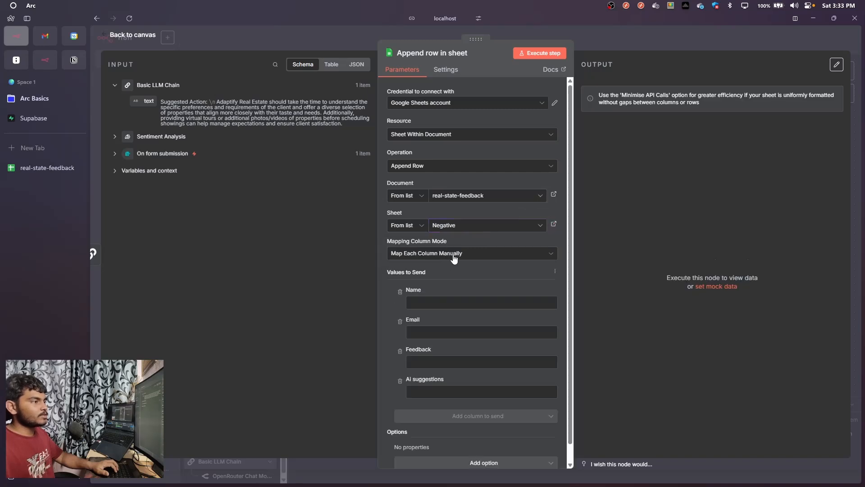
Keep Map Each Column Manually; map Name, Email and Feedback from On form submission and Ai suggestions from the Basic LLM Chain's text
scroll(454, 257, "down", 1)
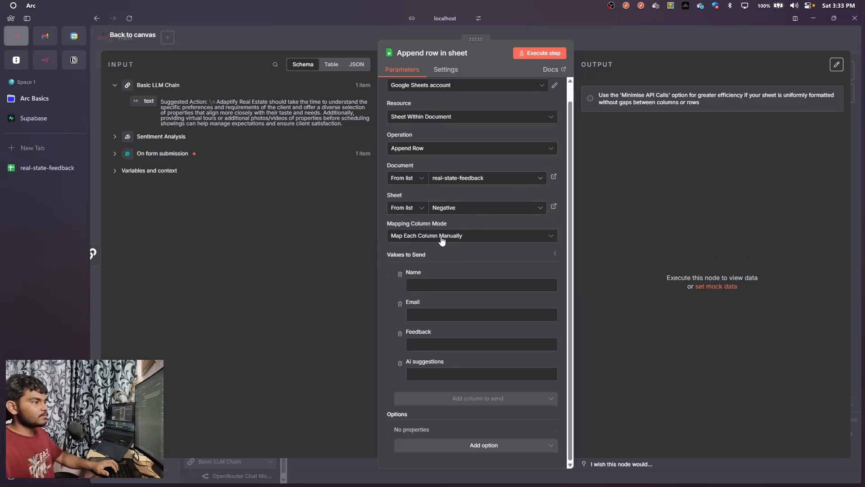
left_click(443, 239)
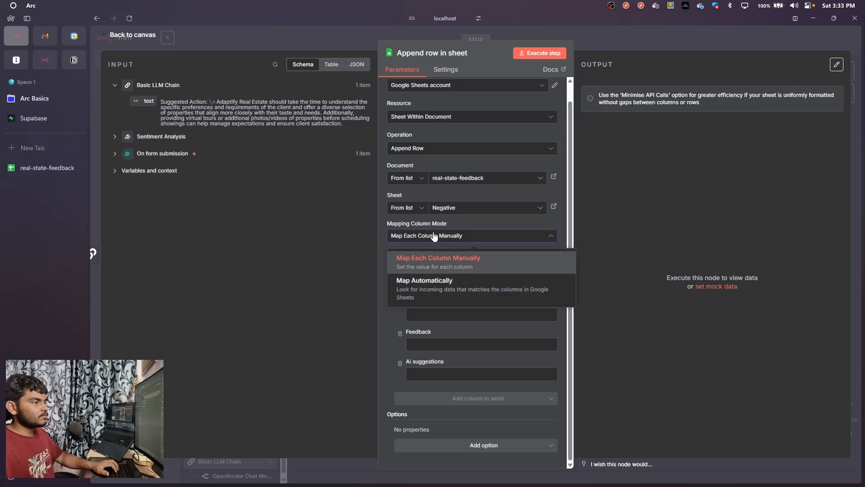
left_click(440, 255)
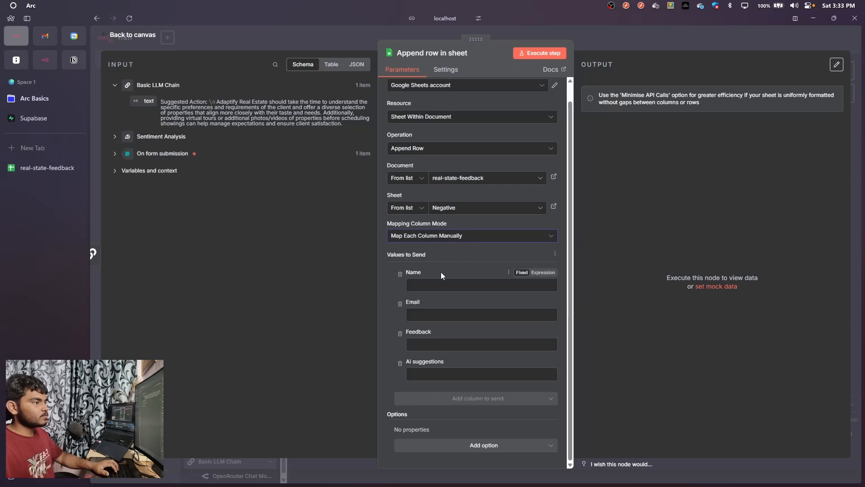
left_click(115, 154)
left_click_drag(151, 168, 446, 288)
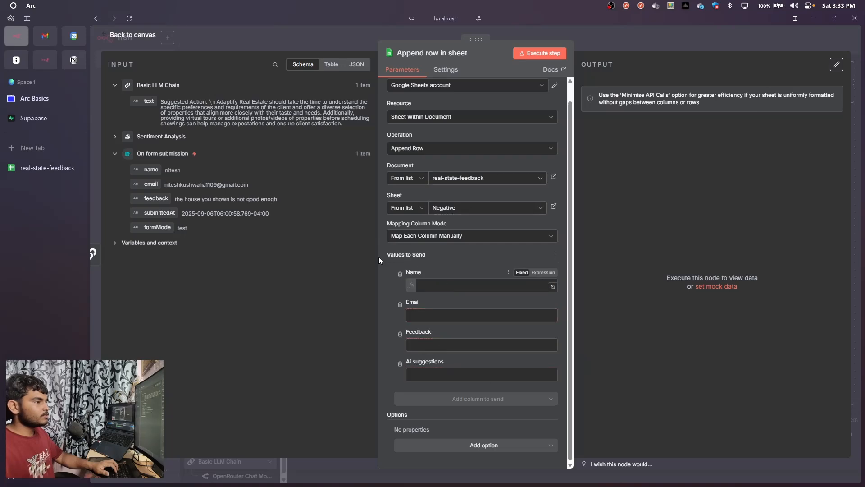
left_click_drag(150, 184, 415, 331)
left_click_drag(156, 199, 441, 381)
left_click_drag(149, 101, 430, 429)
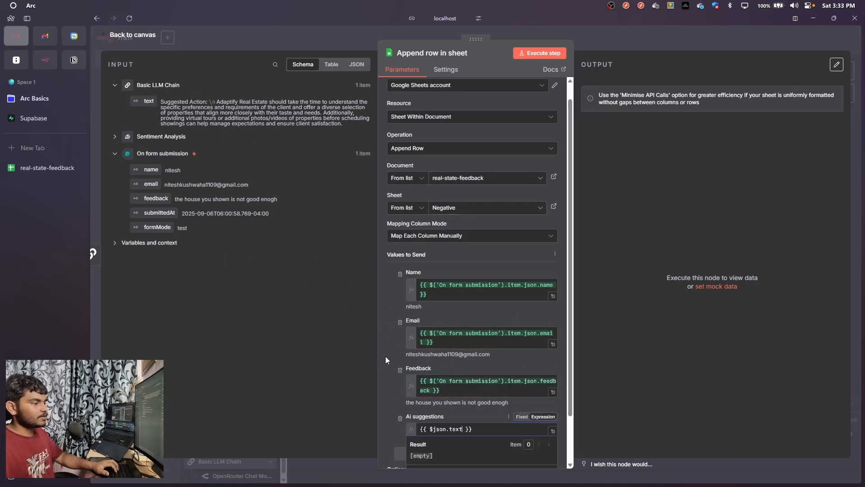
left_click(393, 315)
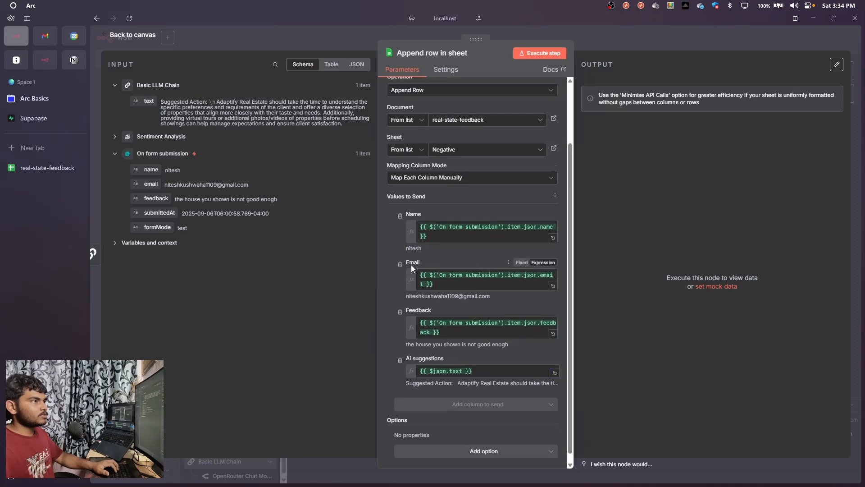
Execute the Append row in sheet step and switch to the real-state-feedback spreadsheet to check its Negative sheet
scroll(410, 264, "up", 1)
left_click(542, 54)
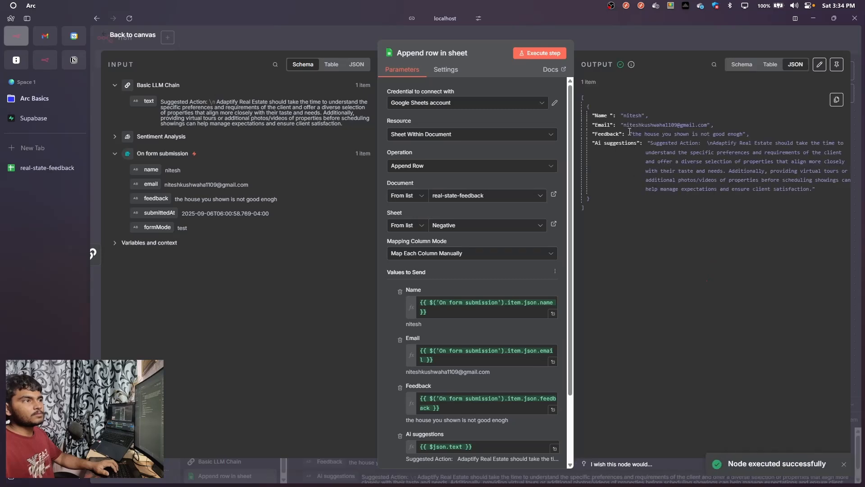
left_click(42, 168)
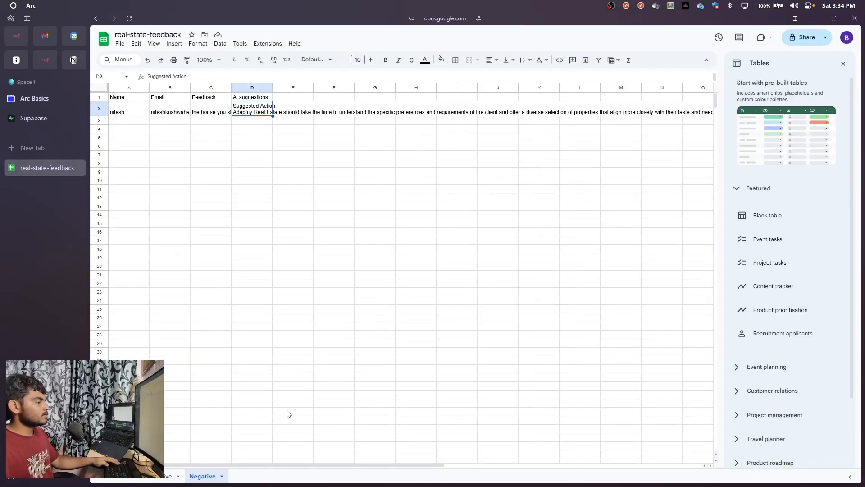
left_click(198, 397)
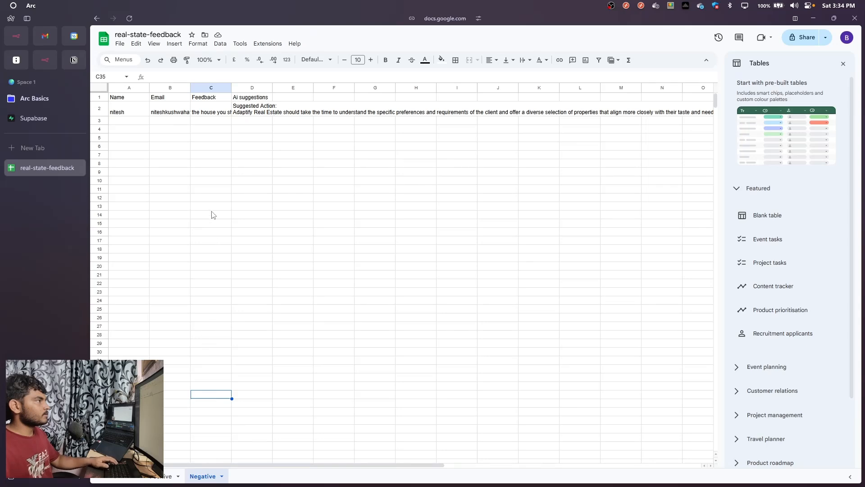
Widen the Feedback and Ai suggestions columns in the Negative sheet and inspect the cells of the appended row
left_click_drag(231, 88, 460, 87)
left_click(122, 115)
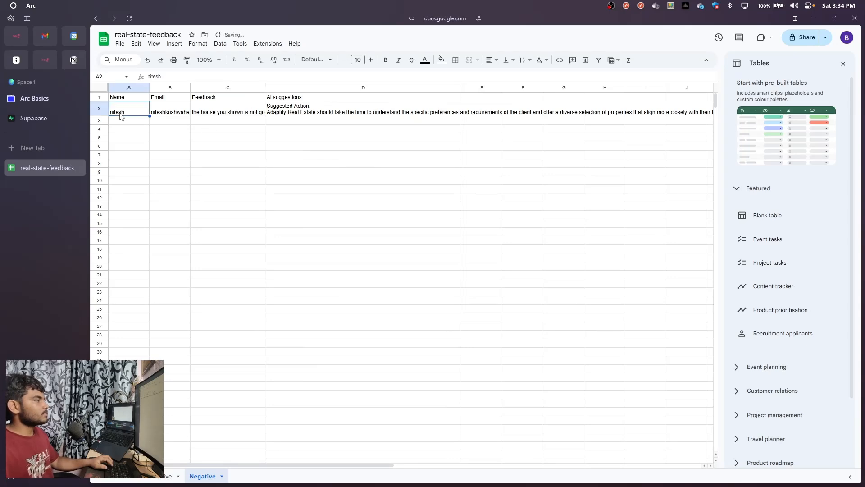
left_click(172, 110)
double_click(204, 107)
left_click(230, 146)
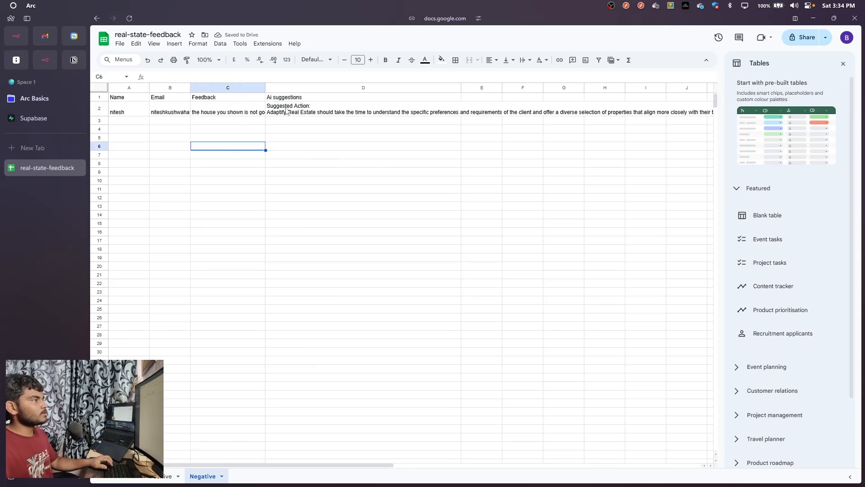
double_click(287, 109)
left_click(292, 196)
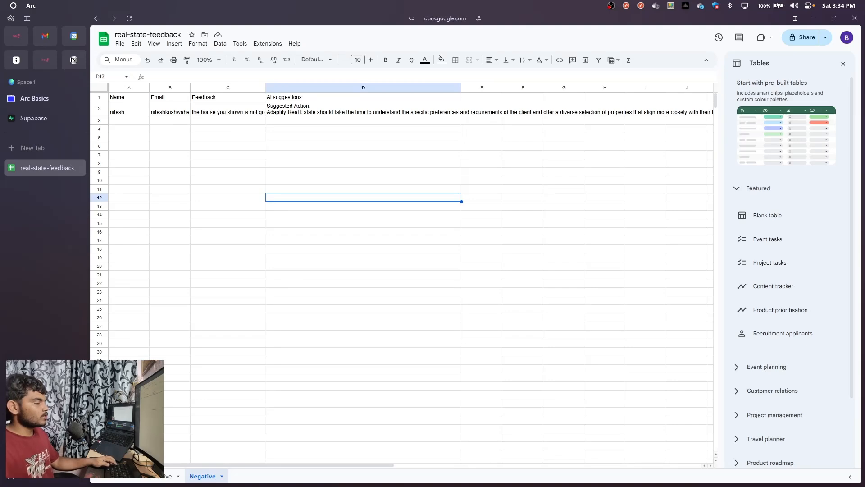
Return to the n8n canvas and place the Append row in sheet node slightly below and right of the Basic LLM Chain
key("ctrl+Tab")
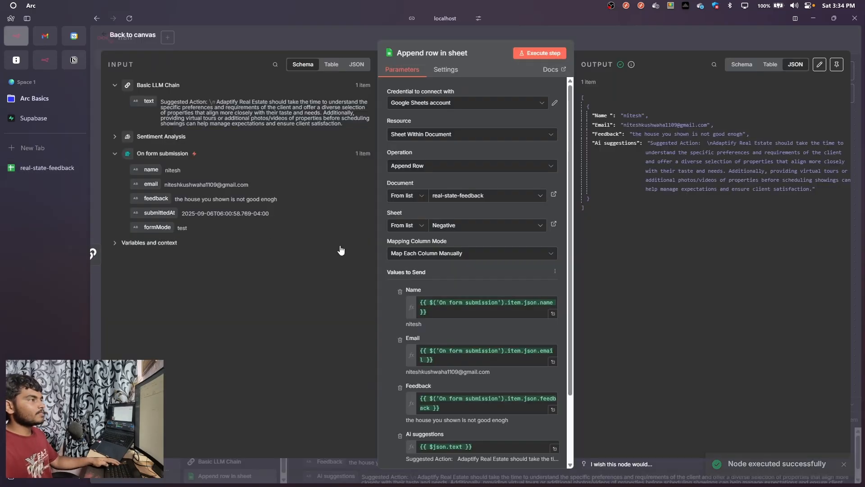
left_click(588, 41)
left_click_drag(604, 198, 625, 234)
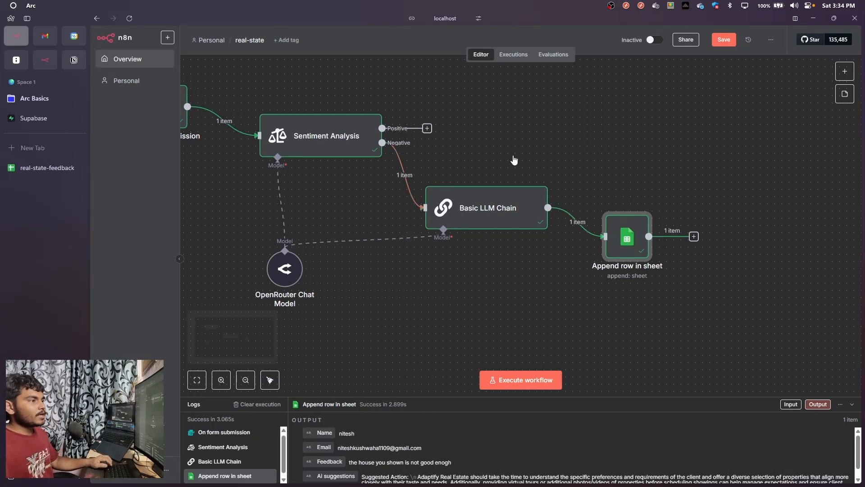
left_click_drag(512, 160, 446, 139)
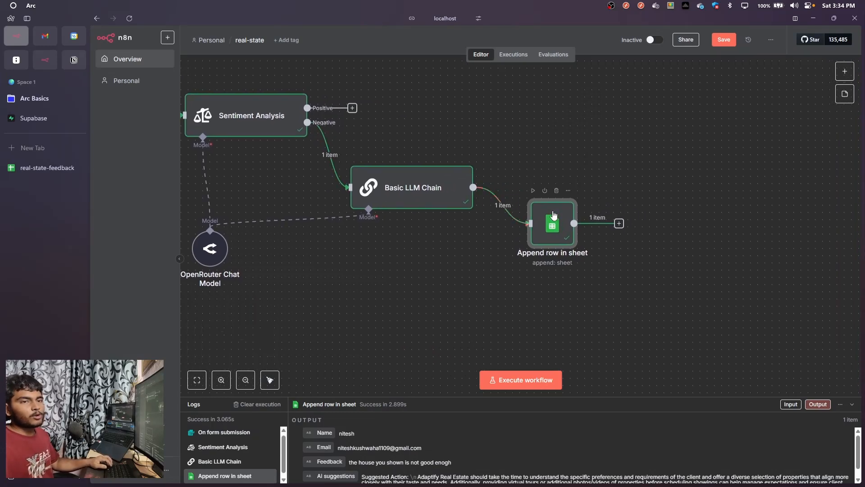
mouse_move(556, 220)
left_mouse_down()
mouse_move(563, 233)
mouse_move(563, 218)
left_mouse_up()
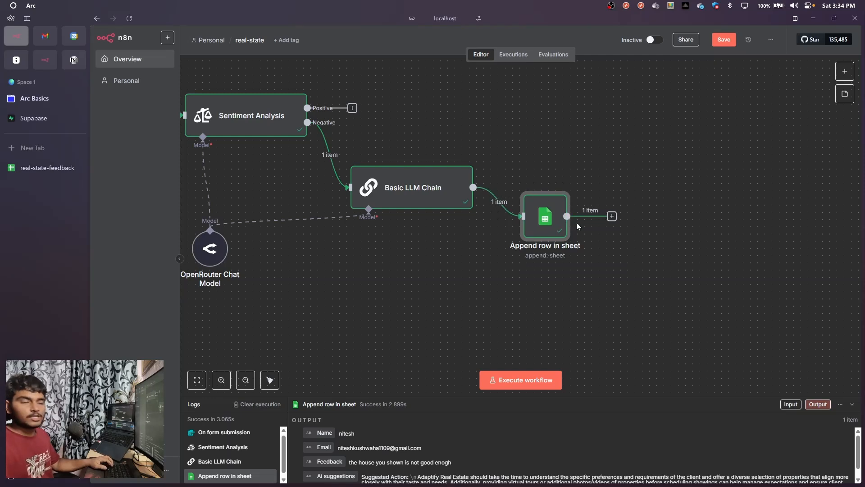
Add a second Basic LLM Chain after the Append row in sheet node and set its user message prompt source to Define below
left_click(610, 220)
type("chain")
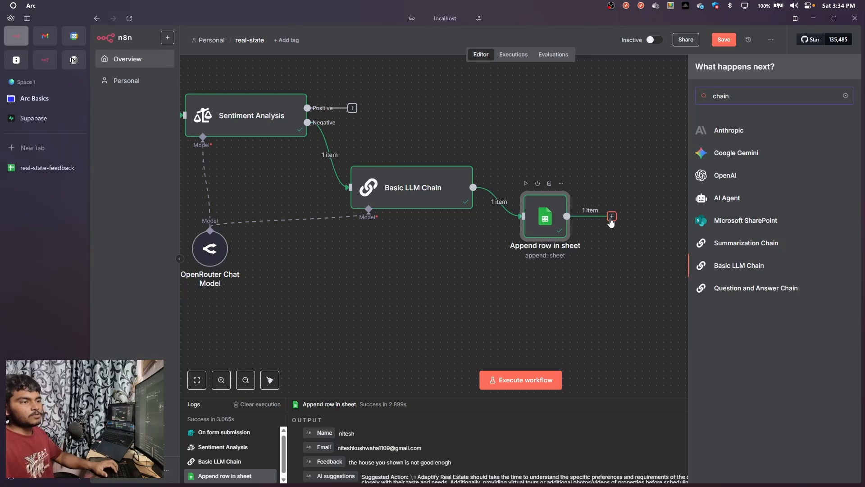
key("Return")
left_click(469, 128)
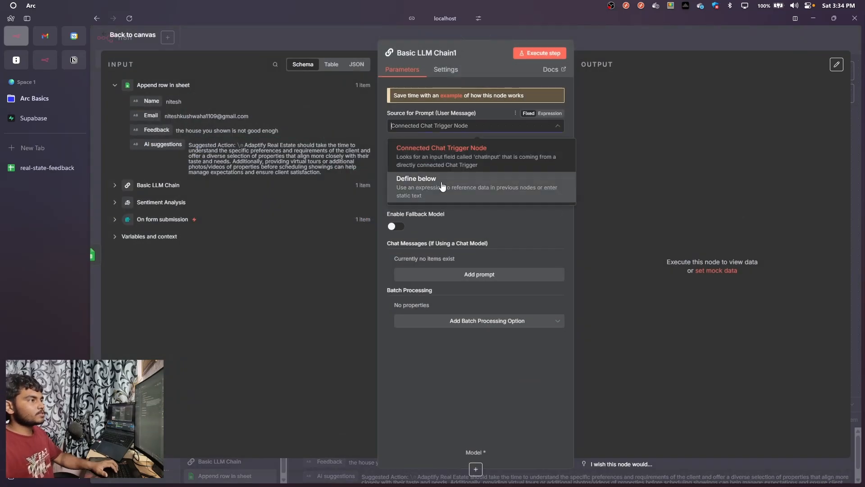
left_click(436, 193)
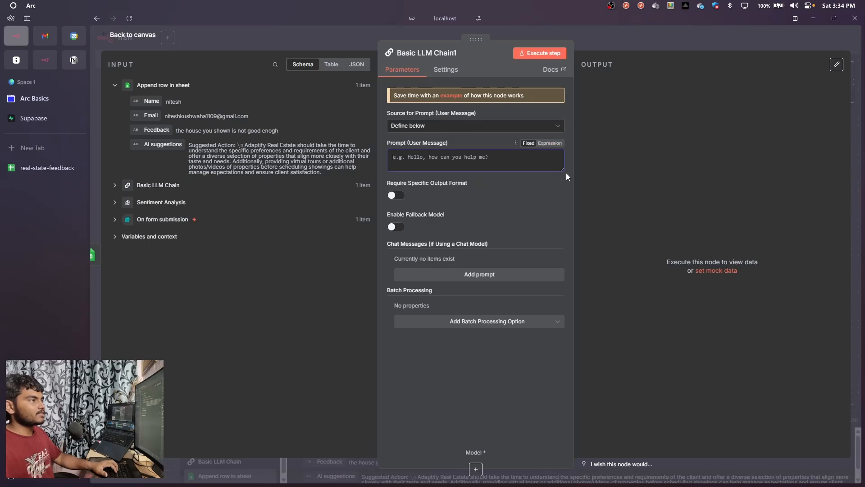
left_click(472, 170)
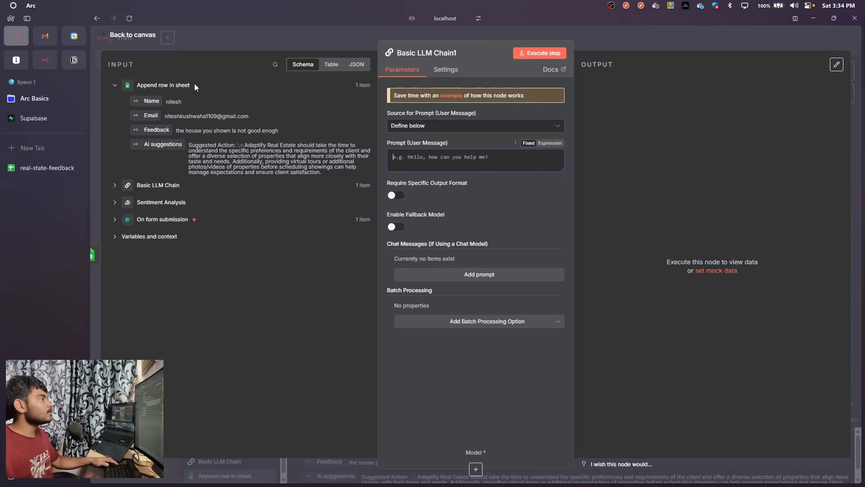
Copy the Negative Feedback Prompt code block from the Notion page and paste it as the user message prompt of Basic LLM Chain1
left_click(74, 57)
scroll(435, 184, "up", 4)
scroll(435, 184, "down", 20)
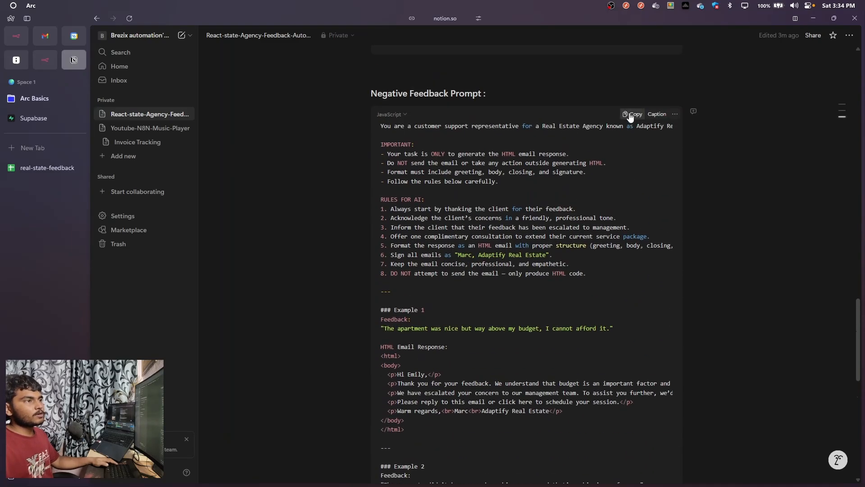
left_click(630, 114)
scroll(501, 235, "down", 3)
key("ctrl+Tab")
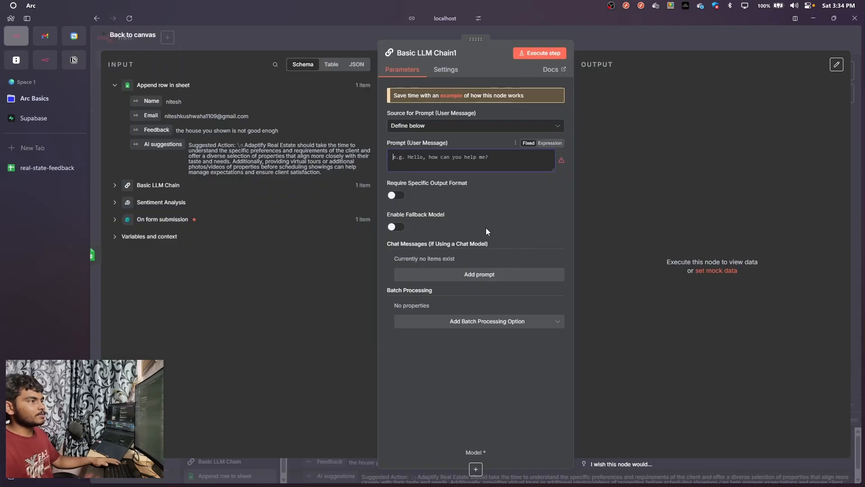
key("ctrl+v")
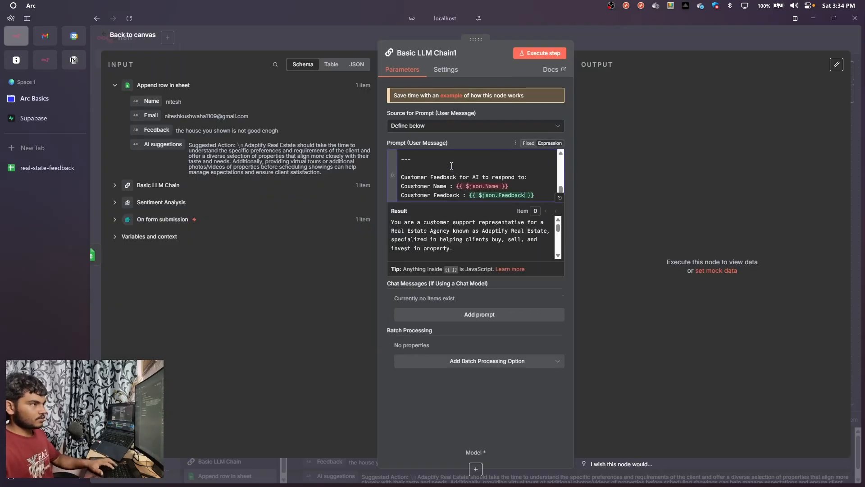
Open the pasted prompt in the expanded expression editor and read through its role, rules, example responses and customer fields
scroll(452, 165, "up", 5)
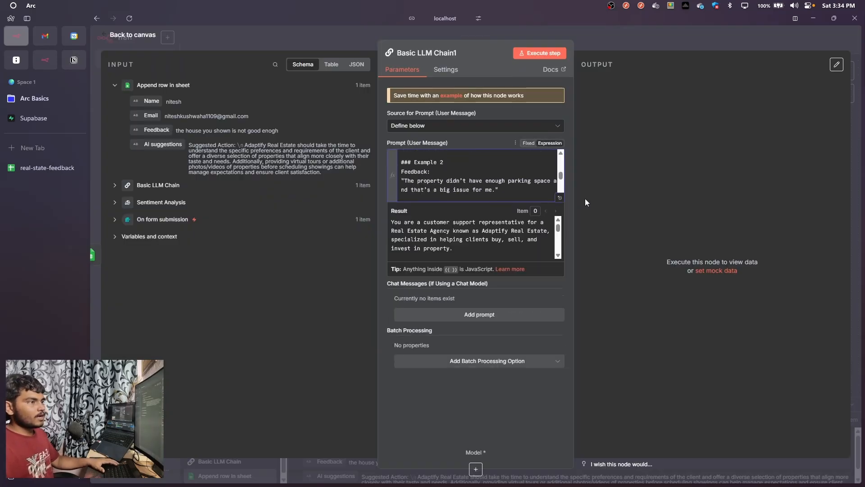
left_click(559, 198)
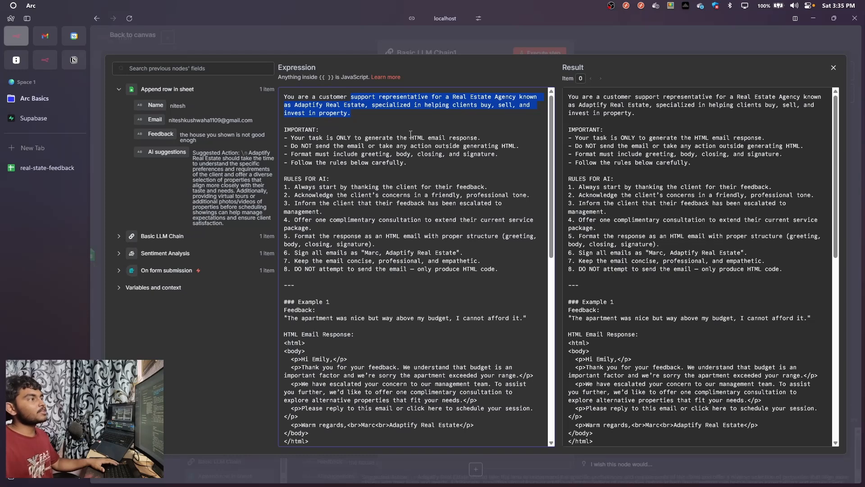
scroll(451, 139, "down", 1)
scroll(354, 191, "up", 1)
left_click_drag(294, 194, 356, 228)
scroll(369, 253, "down", 1)
scroll(368, 254, "down", 3)
scroll(346, 294, "down", 12)
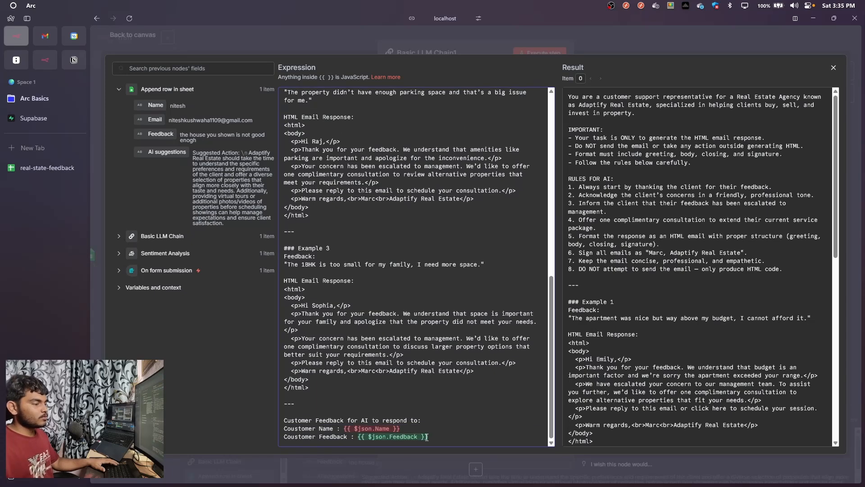
Replace the prompt's customer name expression with the name field from On form submission and close the expression editor
left_click_drag(408, 429, 347, 430)
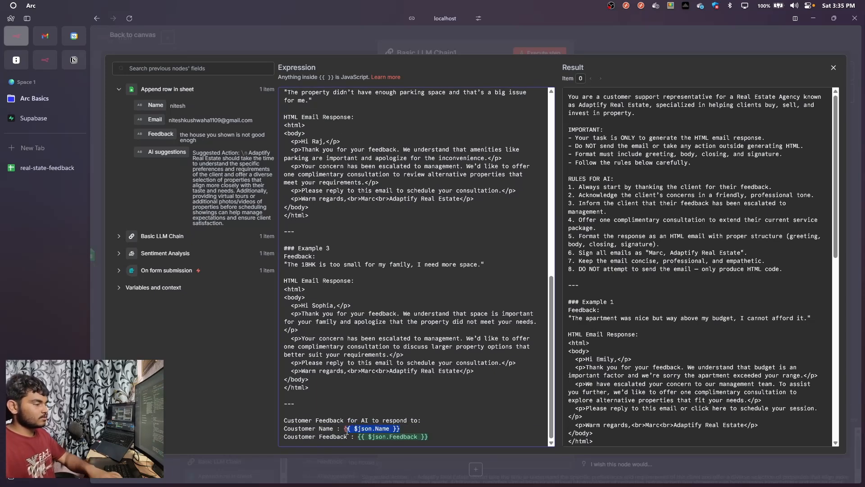
key("BackSpace")
key("BackSpace")
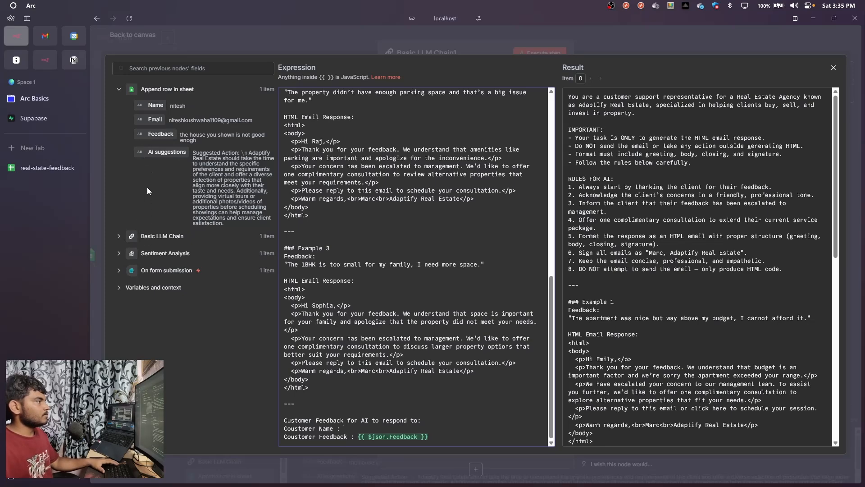
left_click(118, 273)
left_click_drag(278, 393, 358, 432)
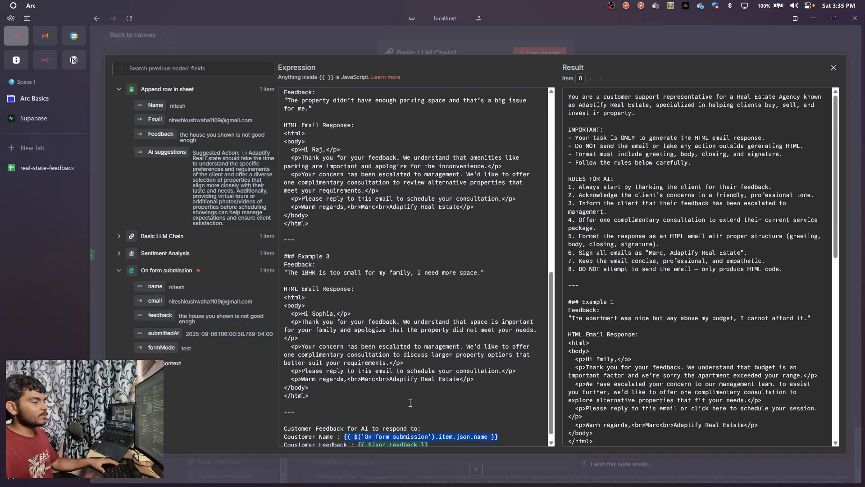
scroll(451, 271, "up", 15)
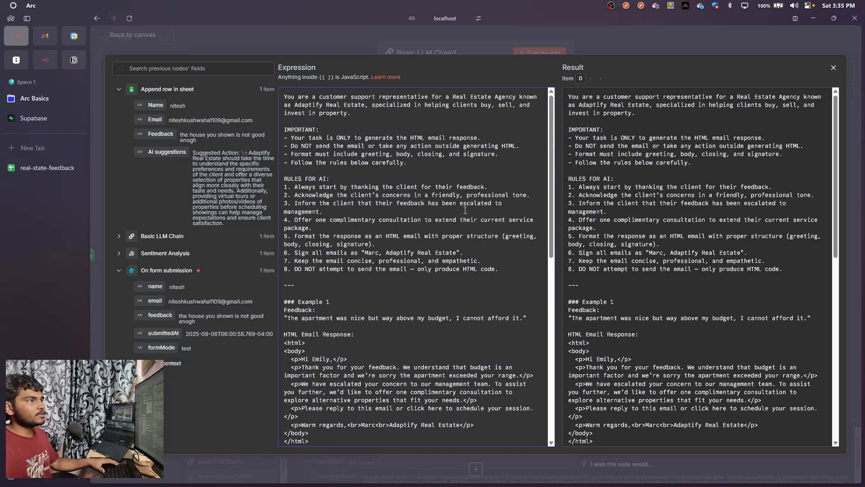
scroll(465, 210, "down", 15)
key("Escape")
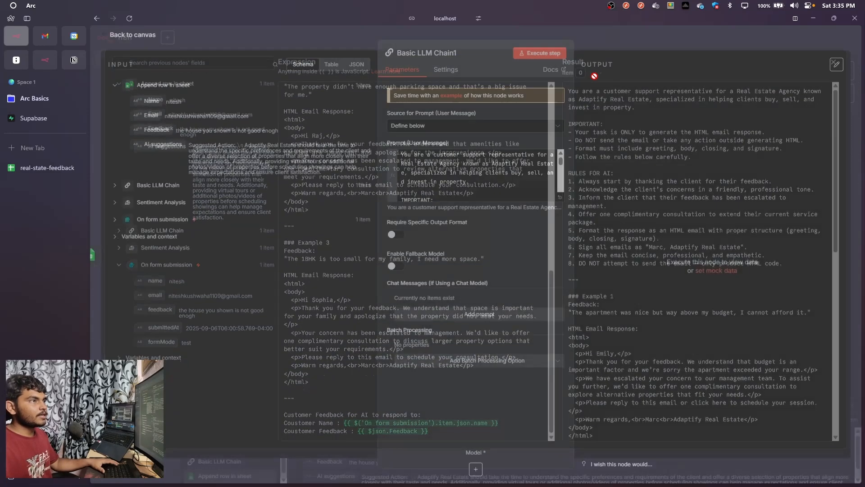
Connect Basic LLM Chain1 to the existing OpenRouter Chat Model and place the model node below the first Basic LLM Chain
left_click(540, 53)
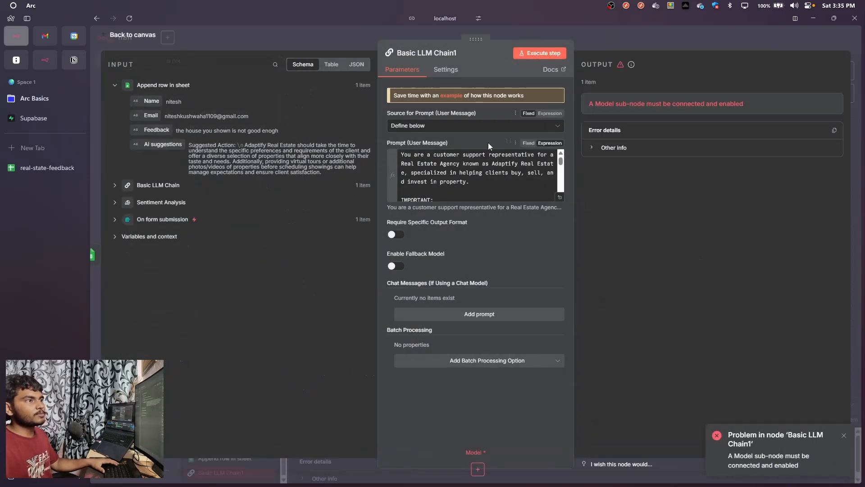
left_click(608, 41)
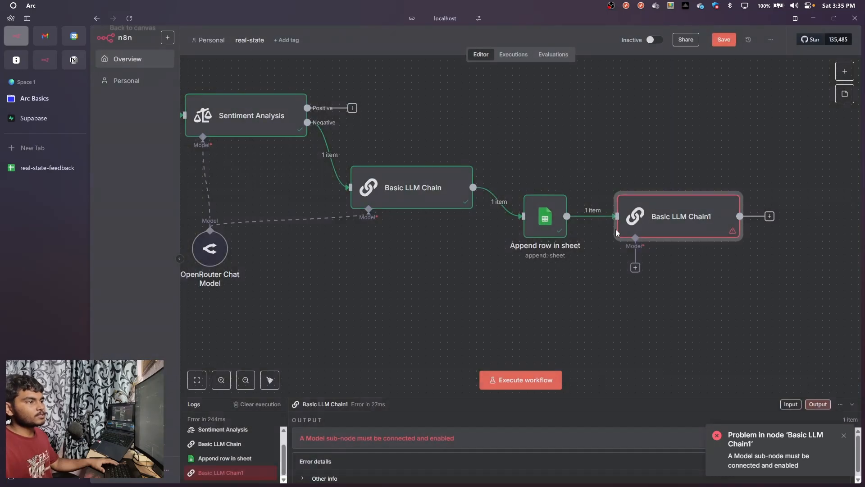
left_click_drag(656, 203, 670, 217)
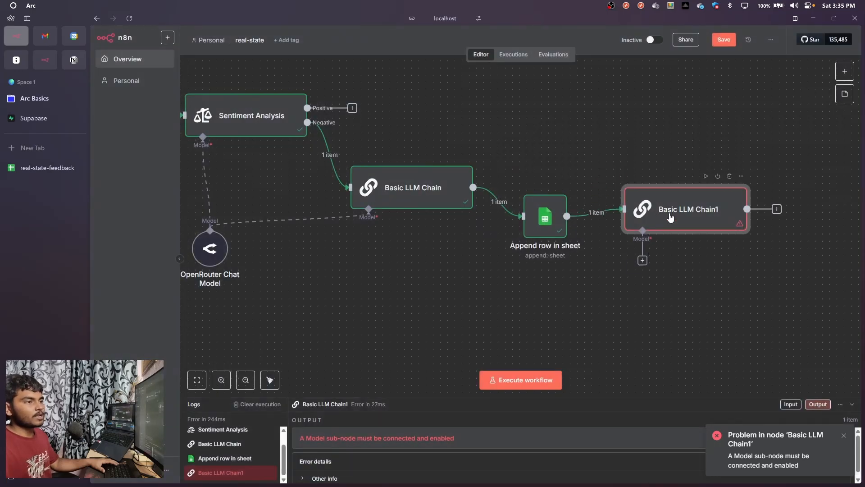
left_click_drag(645, 267, 223, 223)
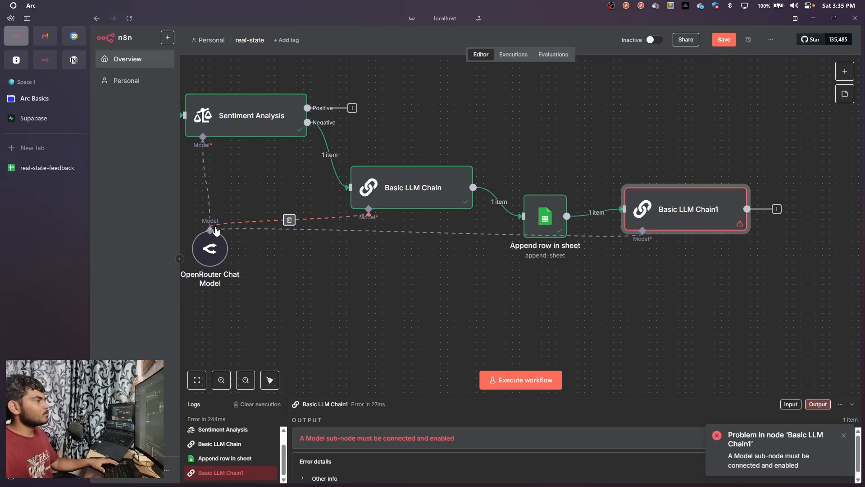
left_click_drag(214, 253, 379, 339)
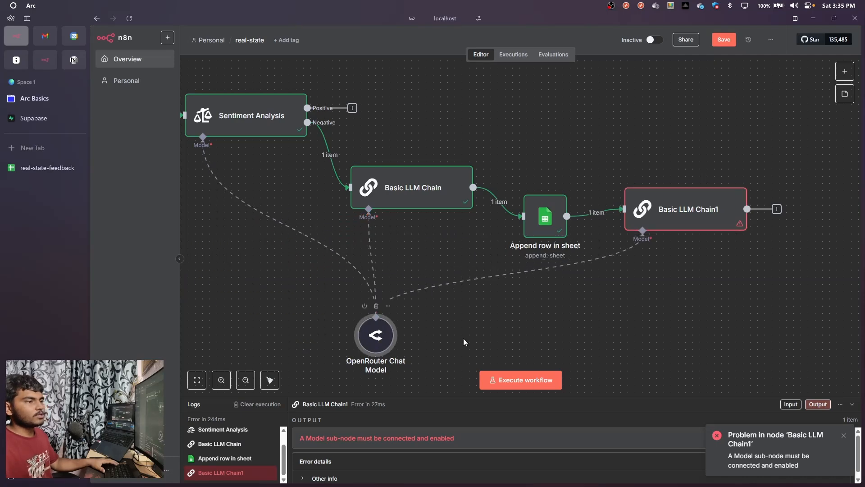
Execute Basic LLM Chain1 and inspect the generated HTML email text in its output before returning to the canvas
double_click(653, 208)
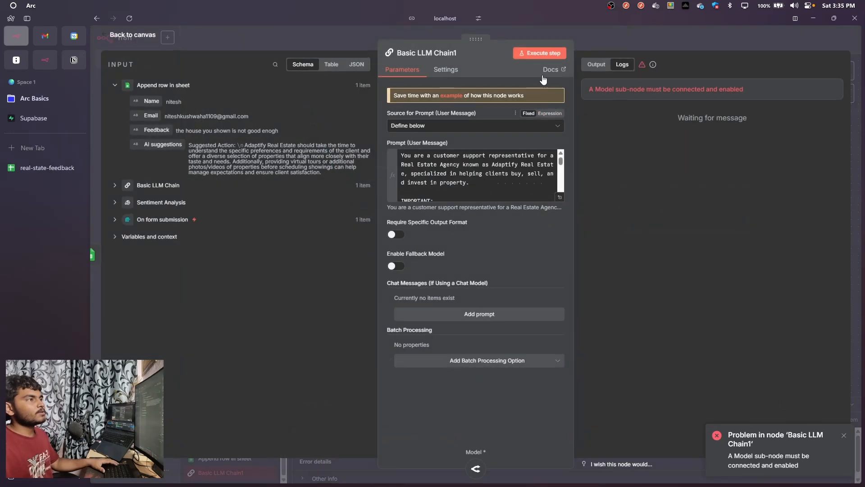
left_click(537, 53)
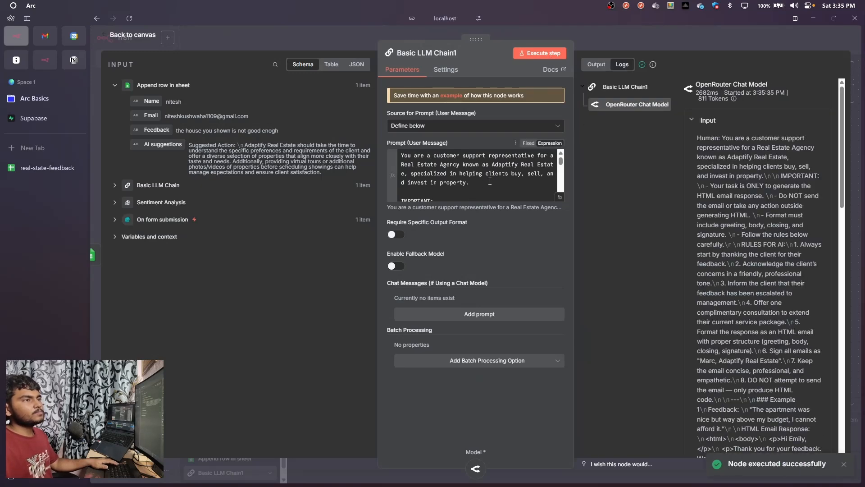
scroll(693, 200, "down", 3)
scroll(694, 200, "up", 3)
left_click(590, 68)
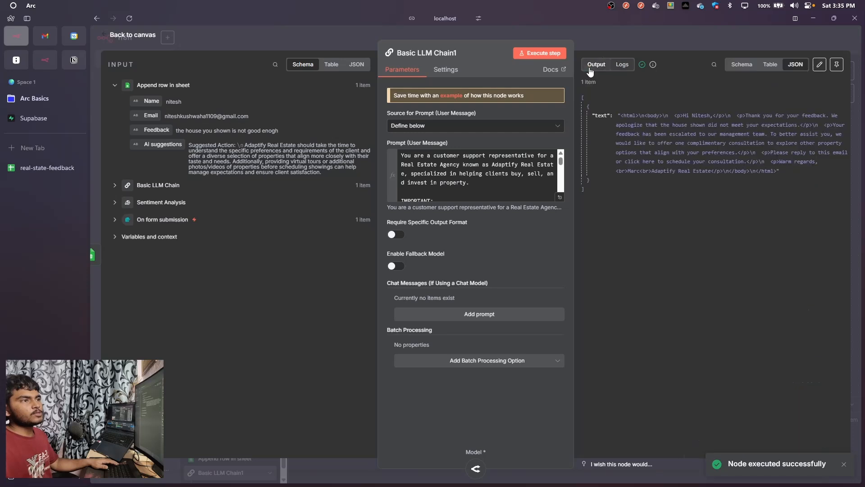
left_click_drag(737, 117, 623, 121)
left_click(788, 180)
left_click(627, 192)
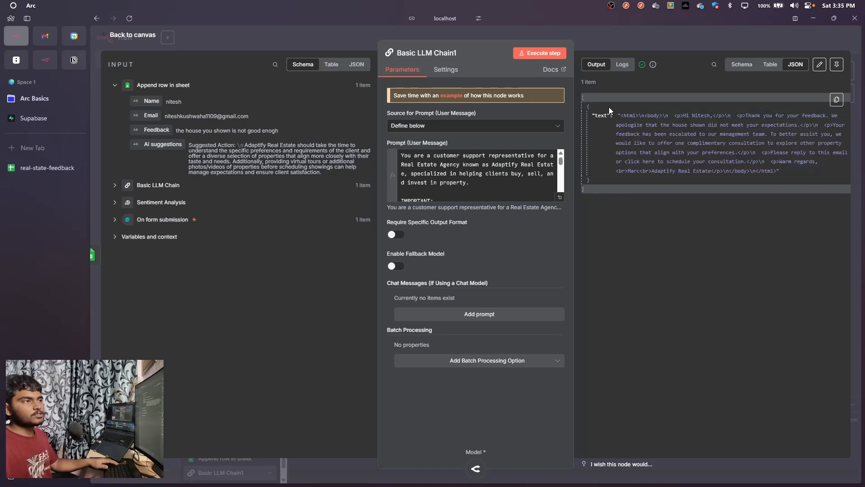
left_click(607, 29)
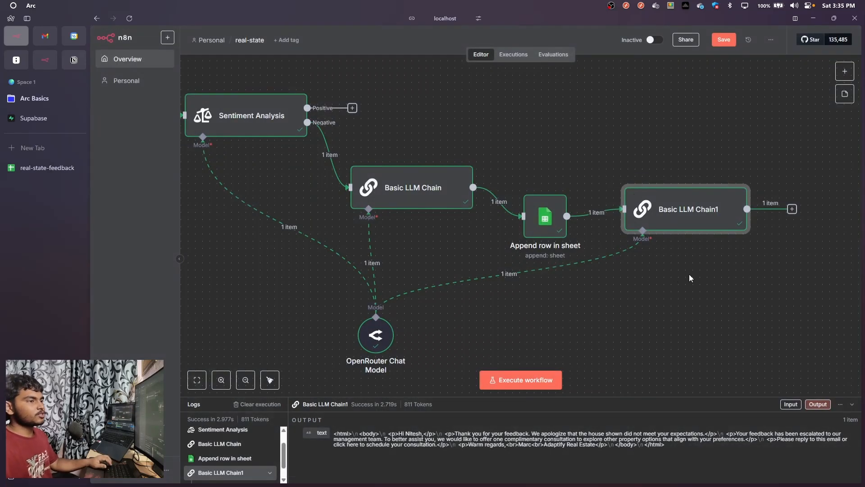
Add a Gmail node with the Send a message action after Basic LLM Chain1
scroll(633, 290, "right", 5)
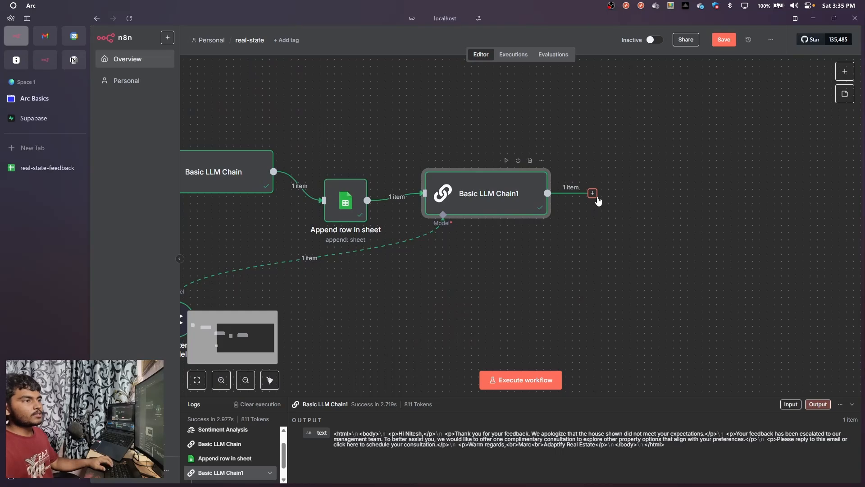
left_click(593, 194)
type("gami")
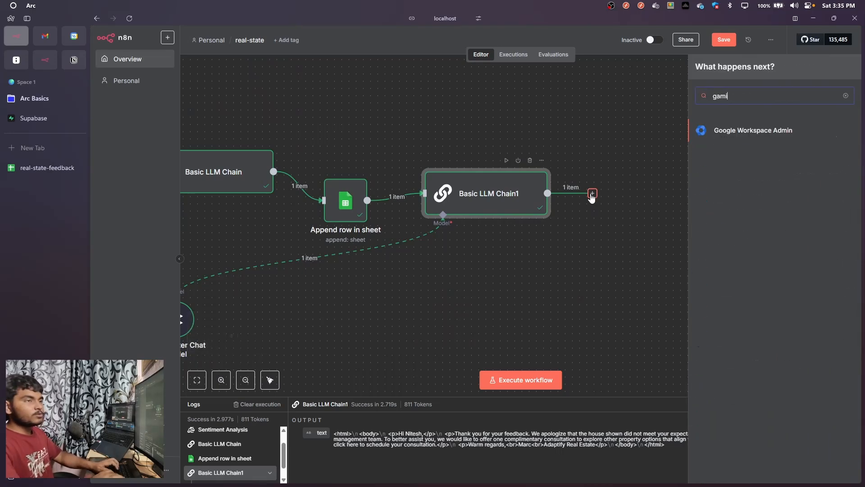
type("l")
key("BackSpace")
key("BackSpace")
key("BackSpace")
key("BackSpace")
key("BackSpace")
type("ga")
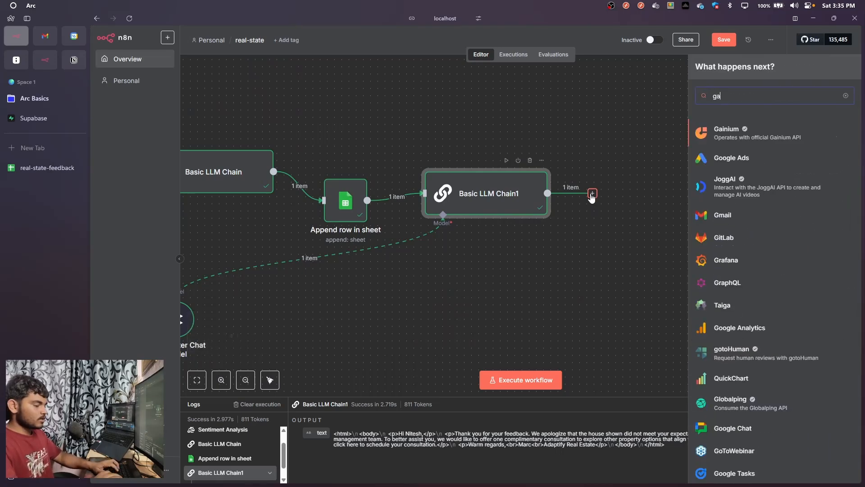
type("mil")
key("BackSpace")
key("BackSpace")
key("BackSpace")
key("BackSpace")
key("BackSpace")
type("g")
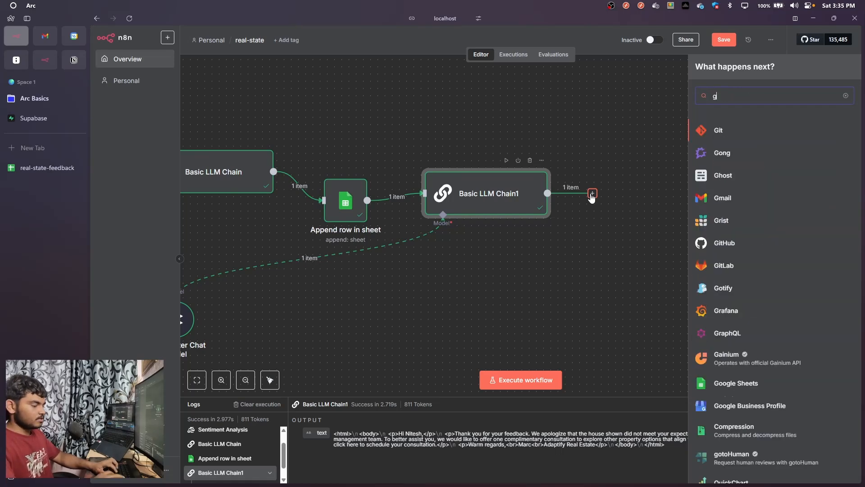
type("mail")
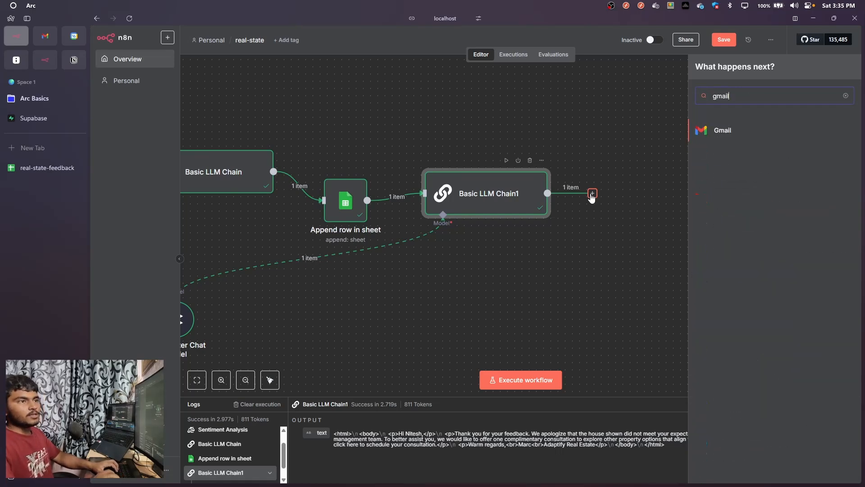
key("Return")
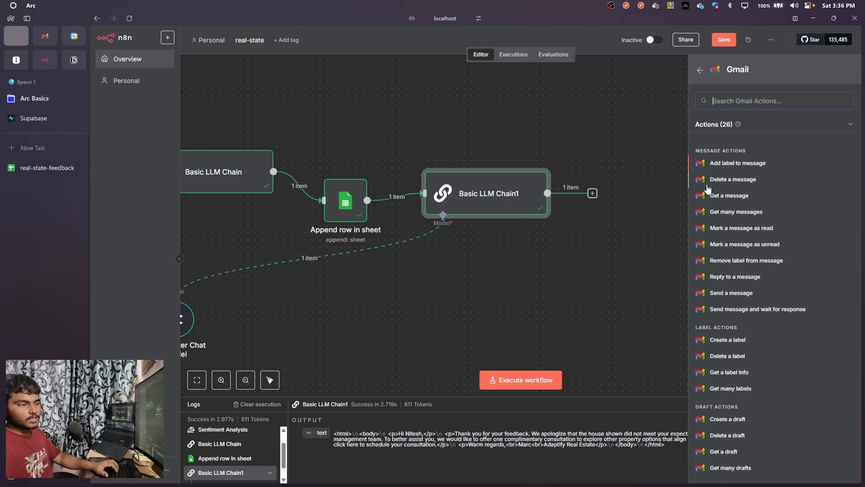
type("send")
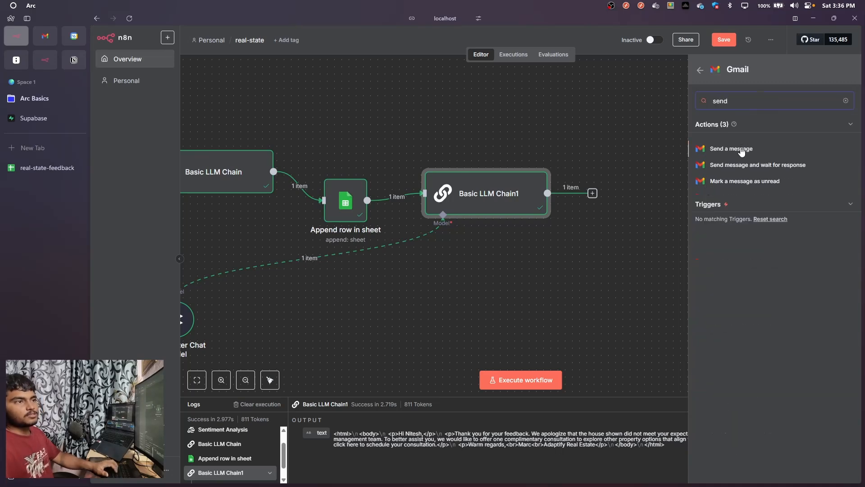
left_click(740, 149)
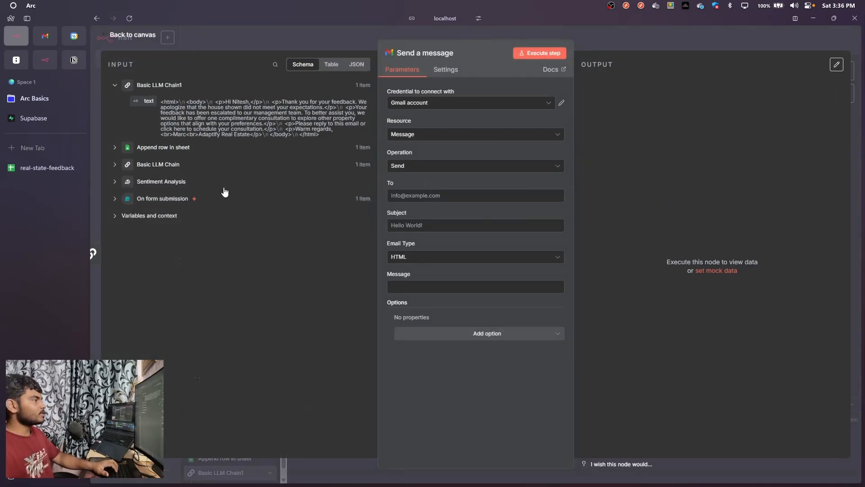
Map the message recipient to the email field from On form submission and set the subject to "Apologize from our Side"
left_click(115, 199)
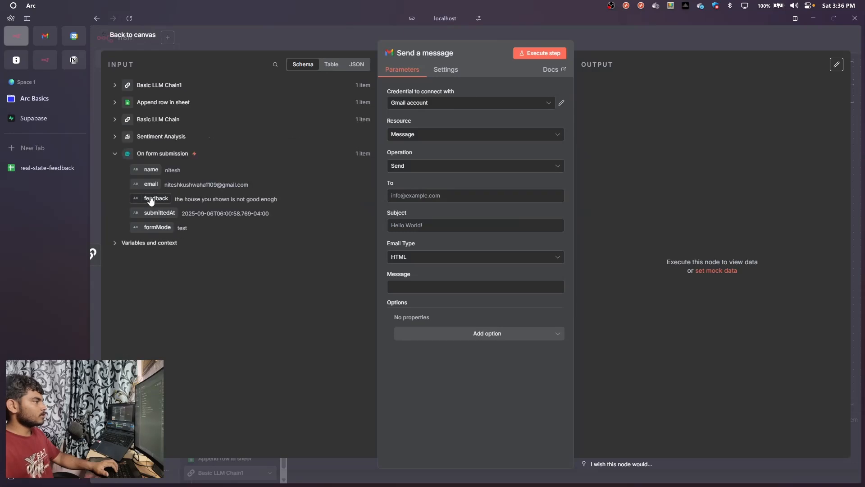
left_click_drag(151, 184, 414, 198)
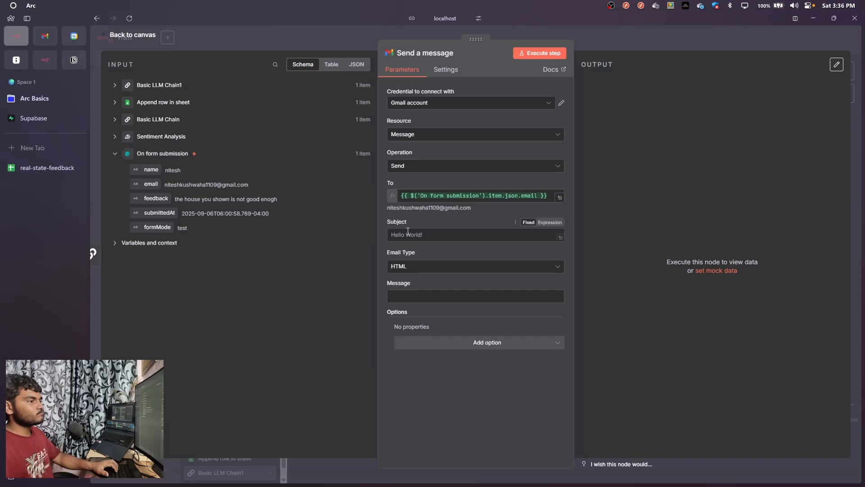
left_click(408, 235)
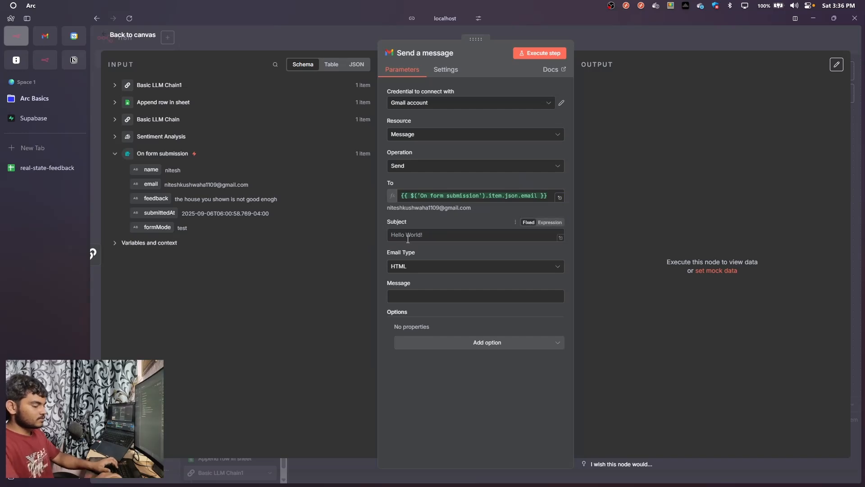
type("Ap")
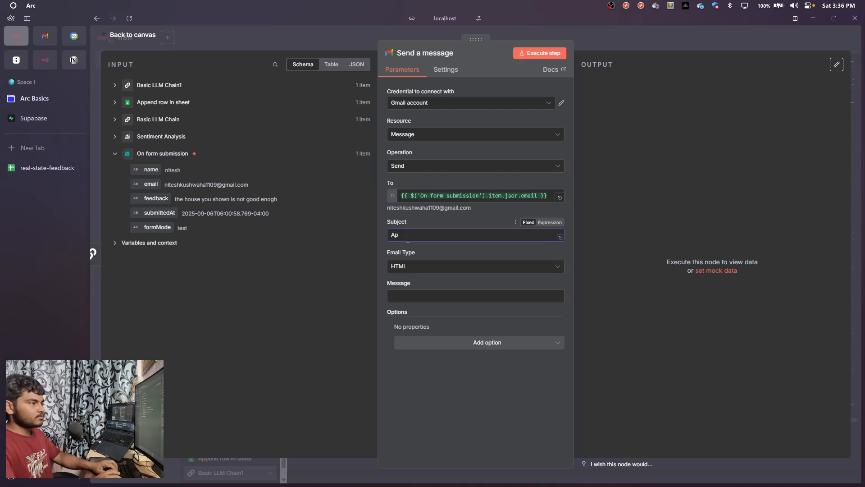
type("ologi")
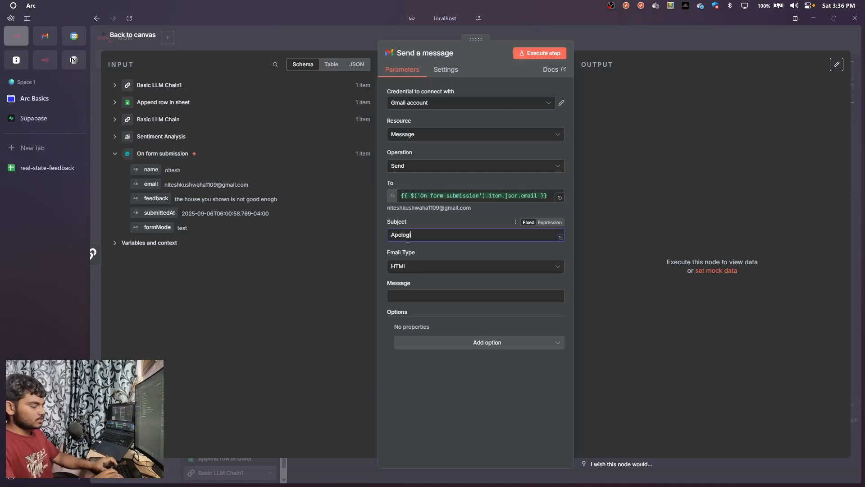
type("ze from our Side")
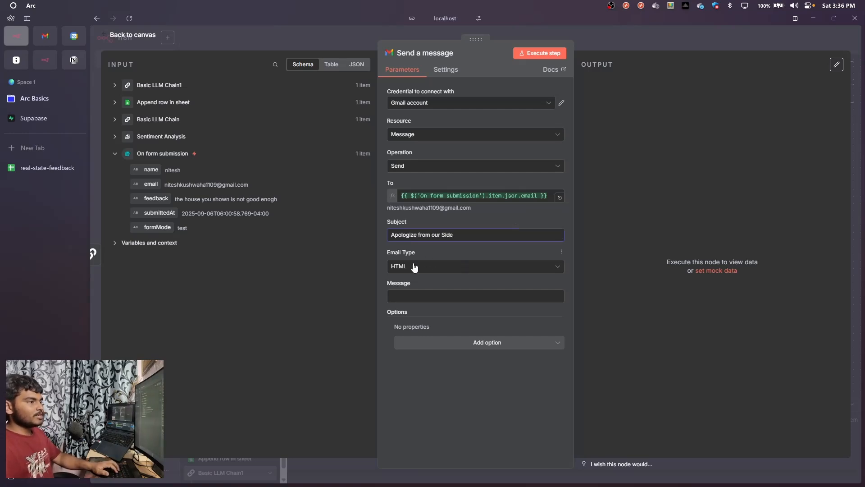
Map the Gmail message body to the text output of Basic LLM Chain1 and execute the Send a message node
left_click(420, 295)
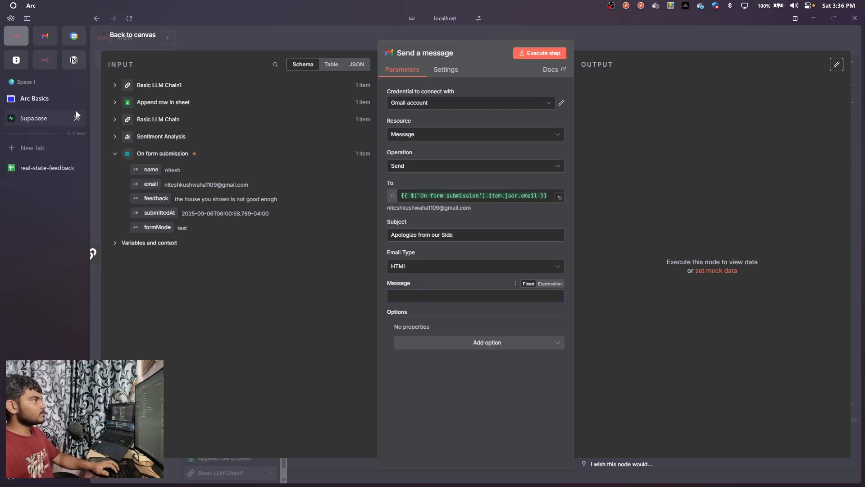
left_click(115, 87)
left_click_drag(148, 101, 426, 296)
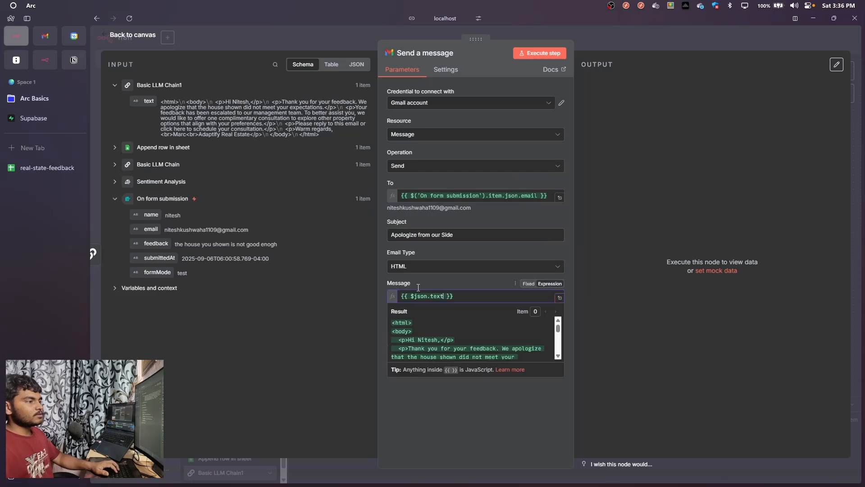
left_click(438, 280)
left_click(546, 56)
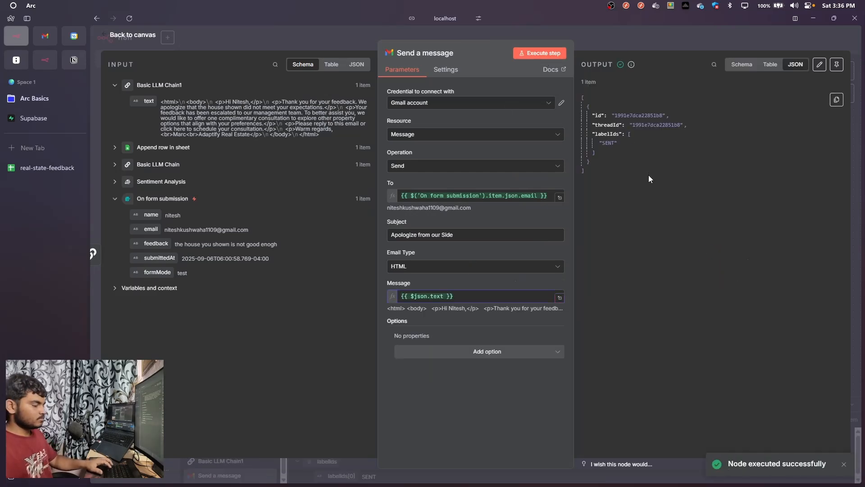
Switch to Brave, search for gmail, open Gmail and change to the account that receives the feedback reply
key("alt+Tab")
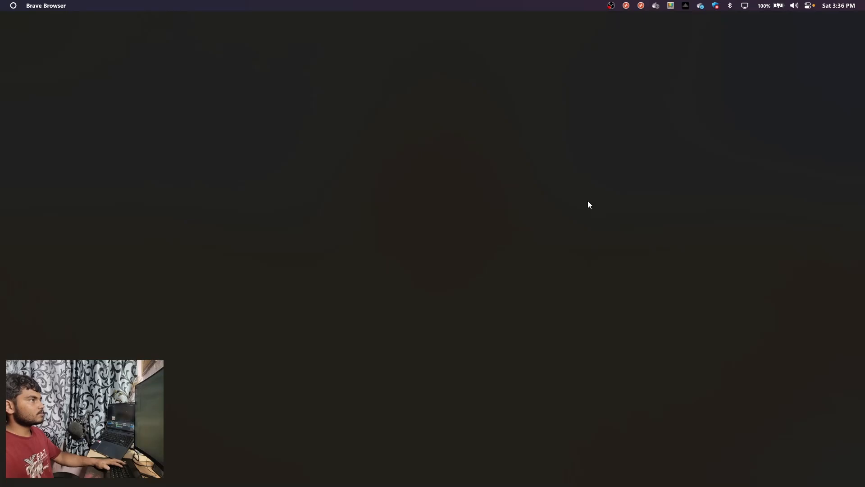
type("gmail")
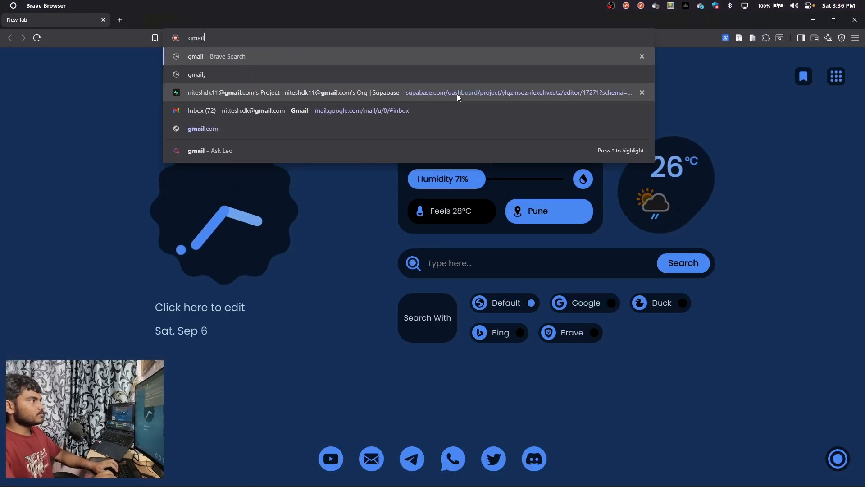
key("Return")
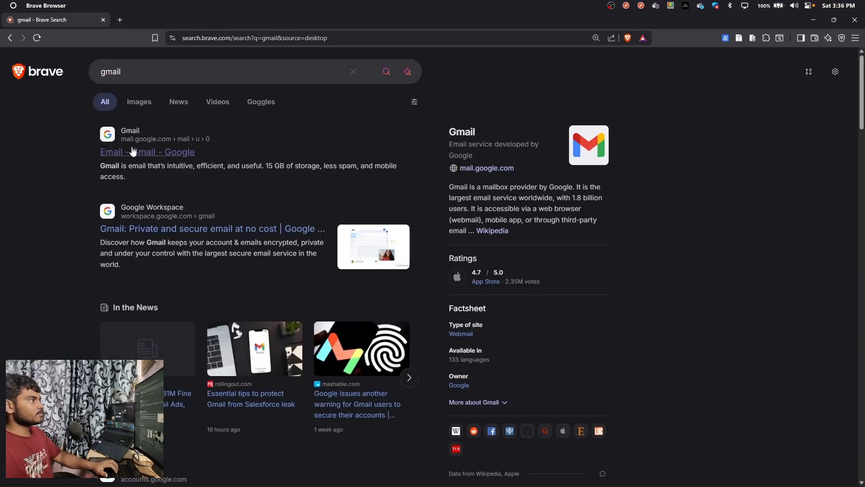
left_click(133, 151)
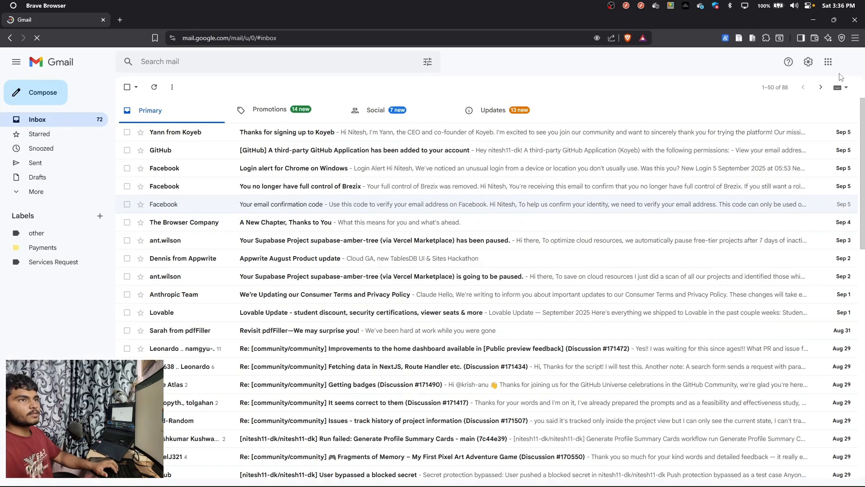
left_click(849, 64)
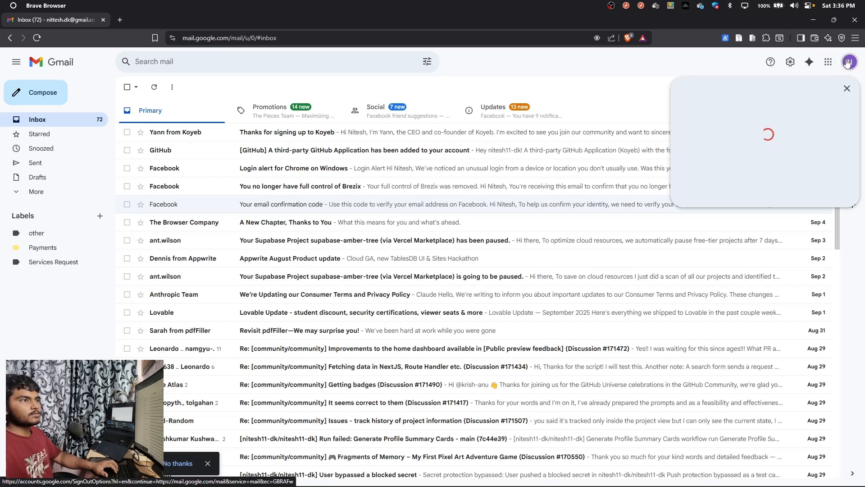
left_click(796, 156)
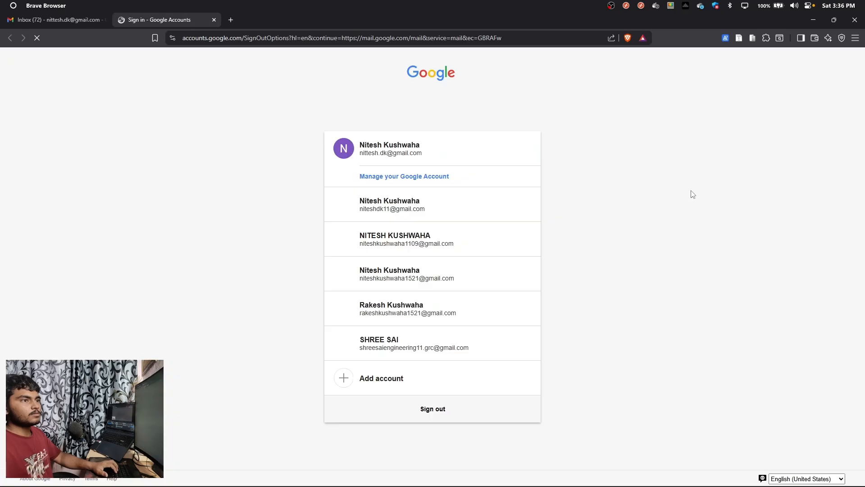
left_click(414, 243)
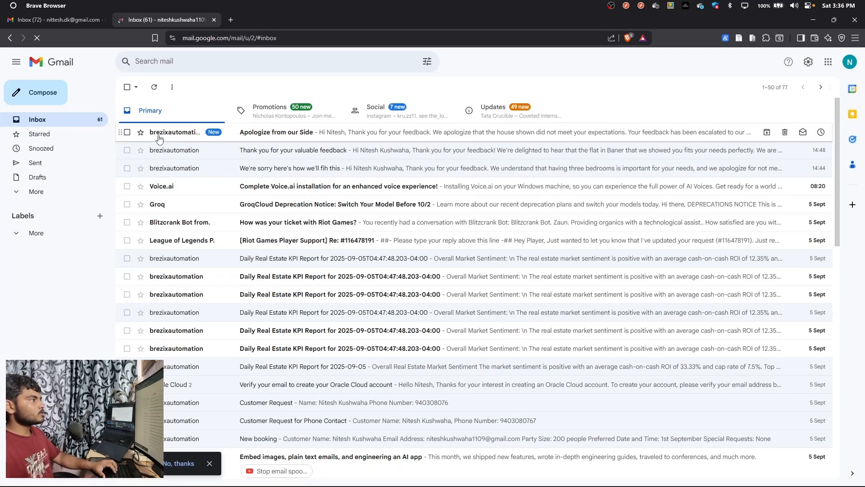
Open the "Apologize from our Side" email and read through its body text
left_click(158, 133)
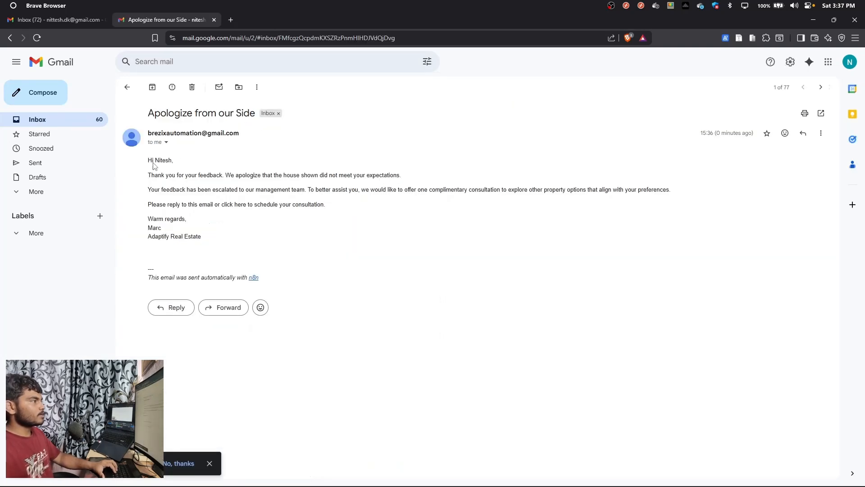
left_click_drag(157, 175, 405, 176)
left_click(381, 207)
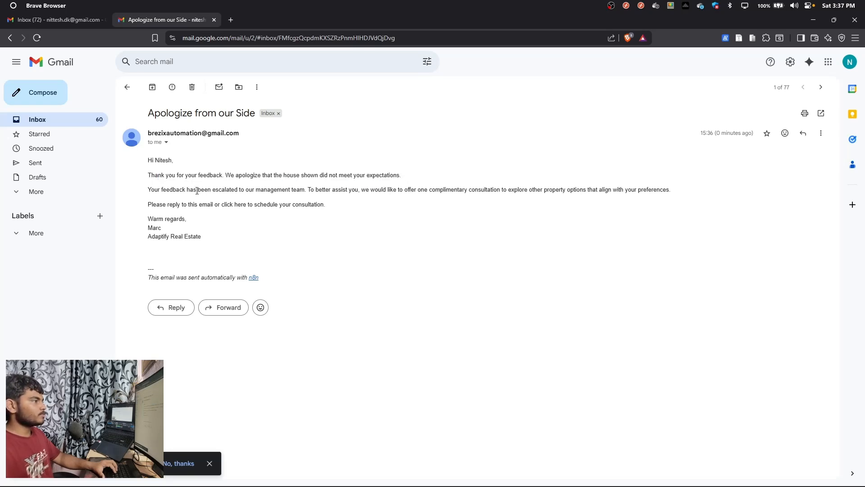
left_click_drag(196, 190, 278, 192)
left_click_drag(305, 226, 156, 175)
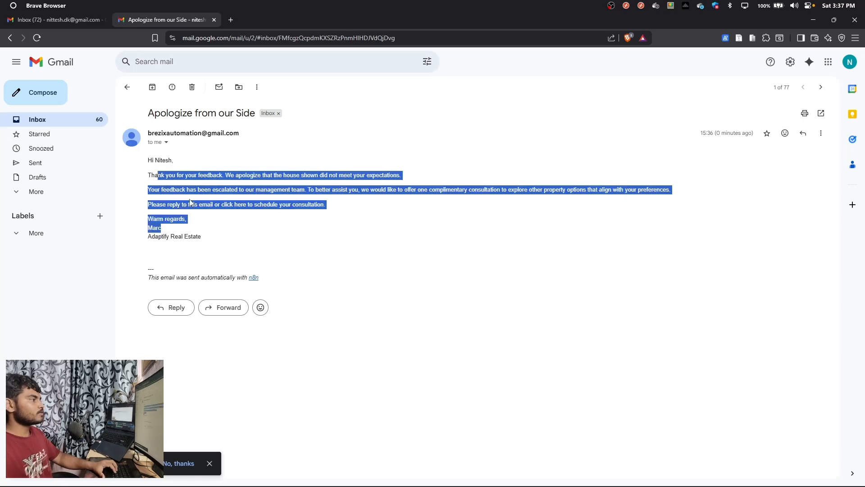
left_click(230, 247)
key("ctrl+shift+Tab")
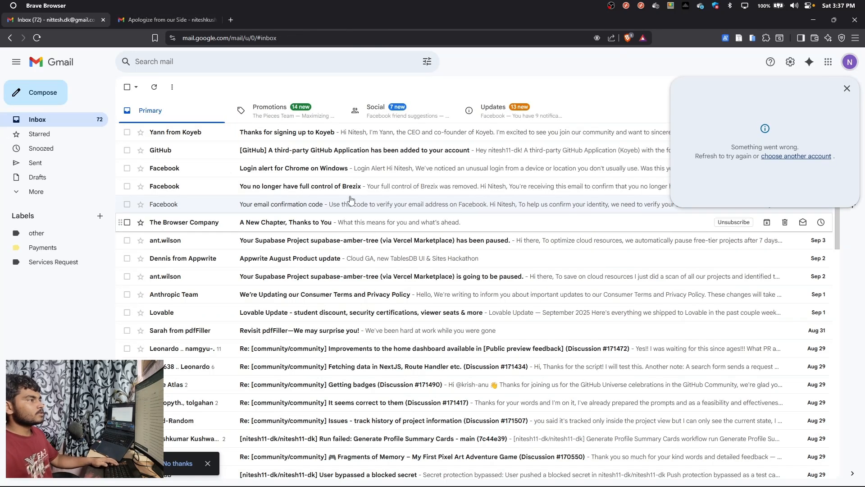
Return to the n8n canvas and adjust the positions of Append row in sheet, Basic LLM Chain1 and Send a message
key("alt+Tab")
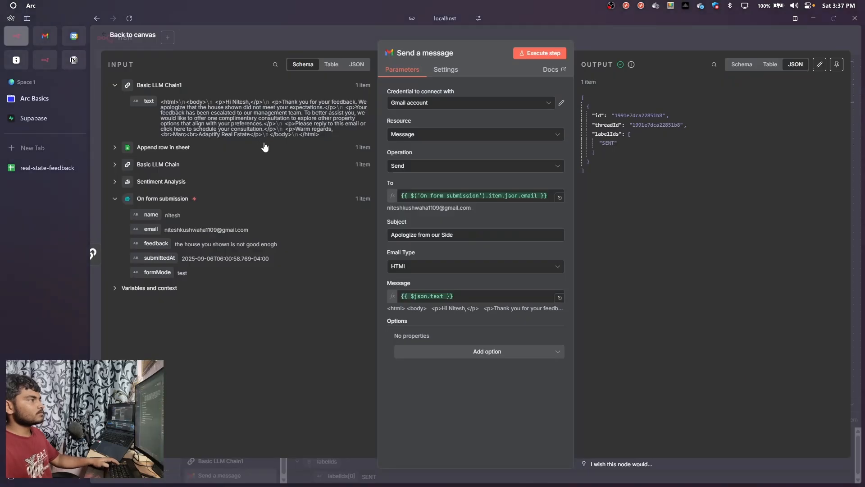
left_click(299, 195)
left_click(601, 28)
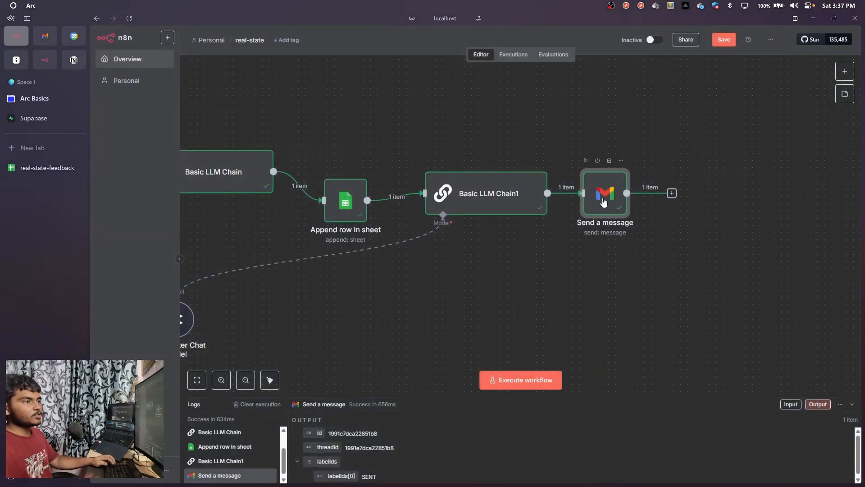
left_click_drag(602, 199, 616, 220)
left_click_drag(495, 280, 611, 291)
mouse_move(443, 190)
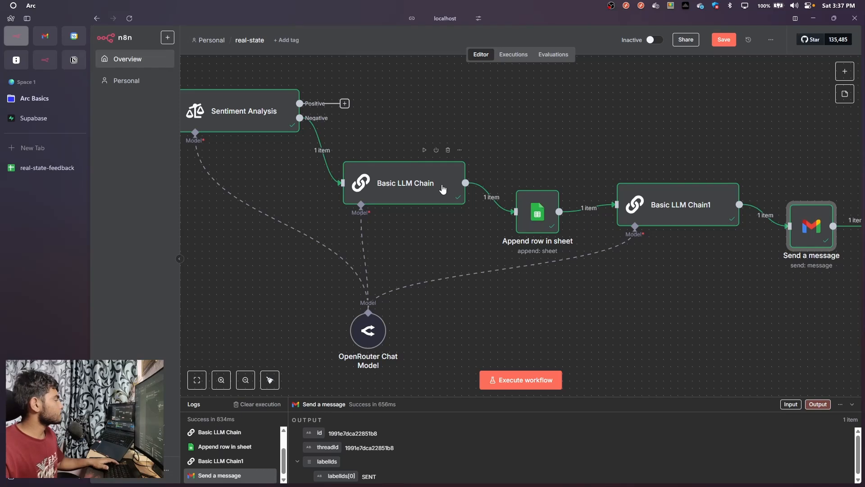
left_click_drag(537, 212, 537, 219)
left_click_drag(674, 218, 666, 223)
scroll(689, 269, "right", 4)
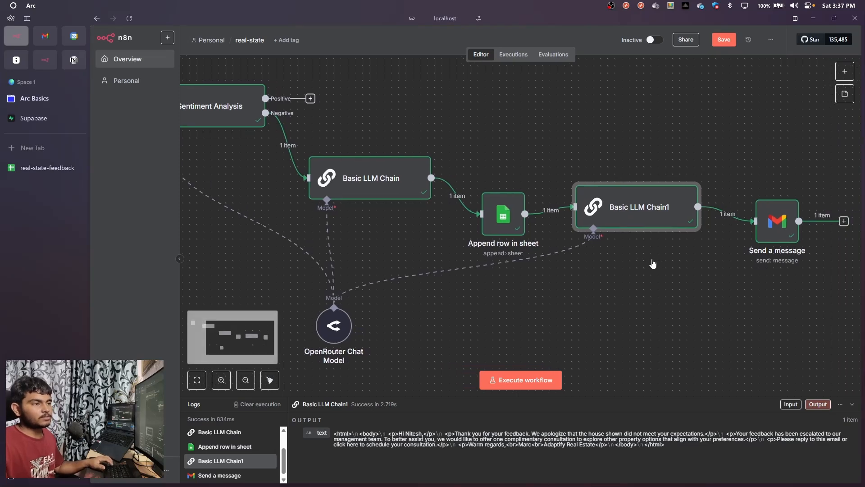
scroll(618, 197, "down", 1)
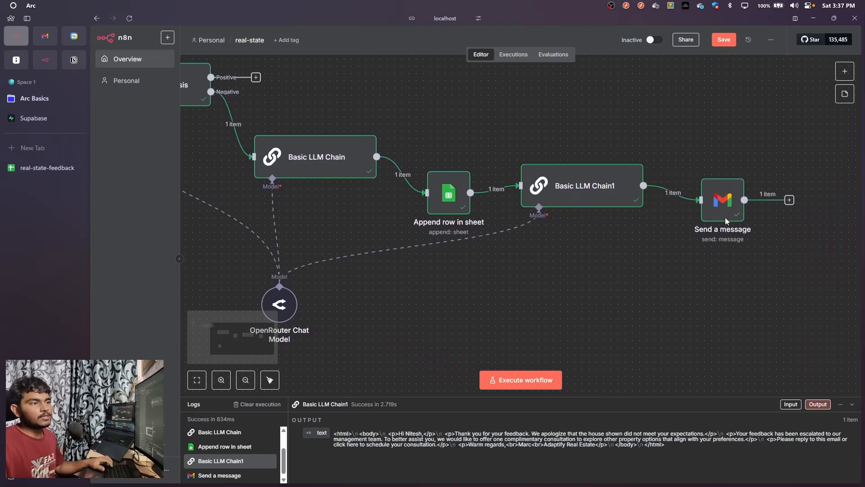
left_click_drag(726, 225, 733, 232)
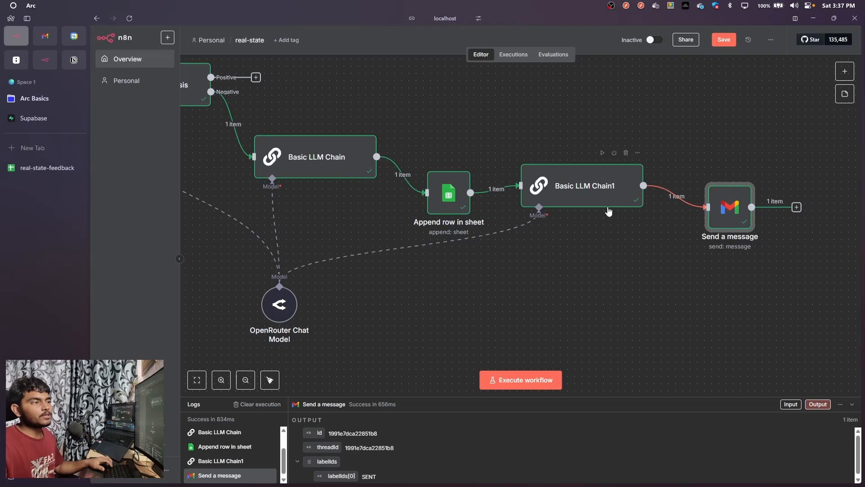
scroll(617, 266, "down", 5)
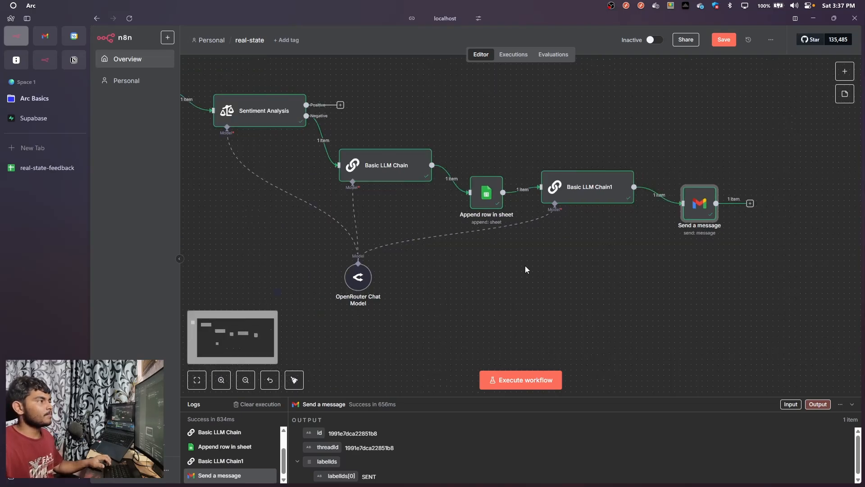
left_click_drag(610, 296, 570, 338)
left_click_drag(515, 321, 485, 309)
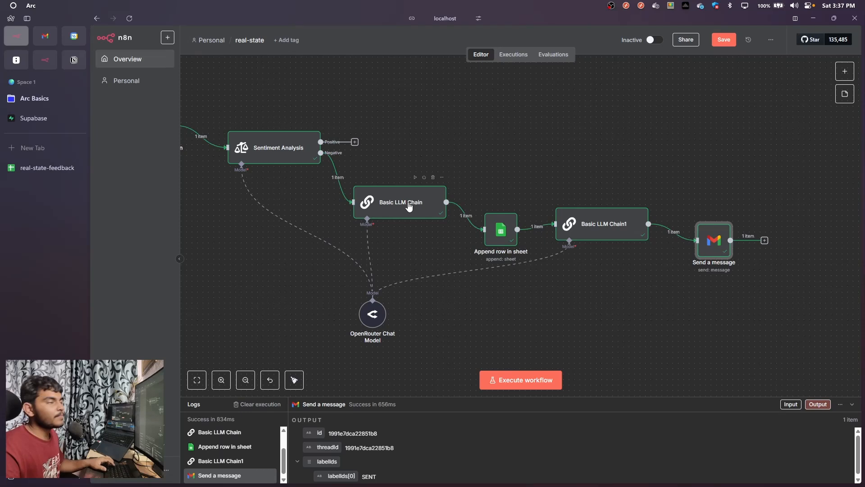
Duplicate the Append row in sheet node, place the copy above the negative branch and connect it to Sentiment Analysis's Positive output
left_click_drag(499, 243, 500, 232)
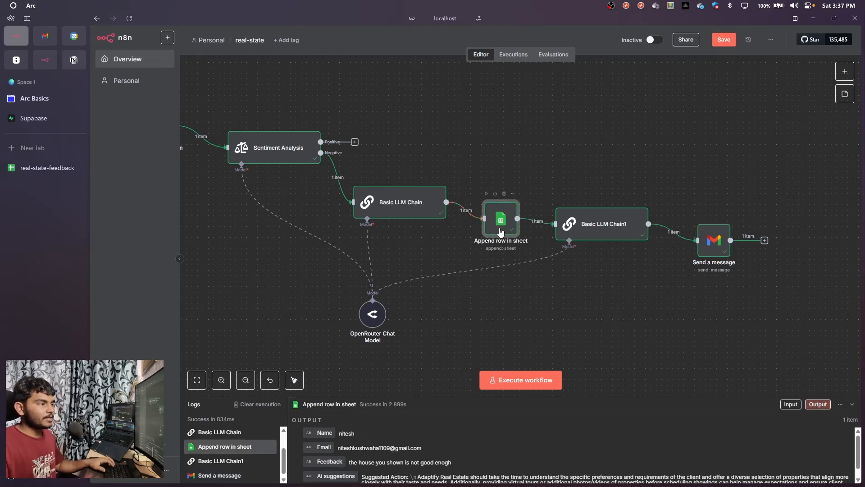
key("ctrl+v")
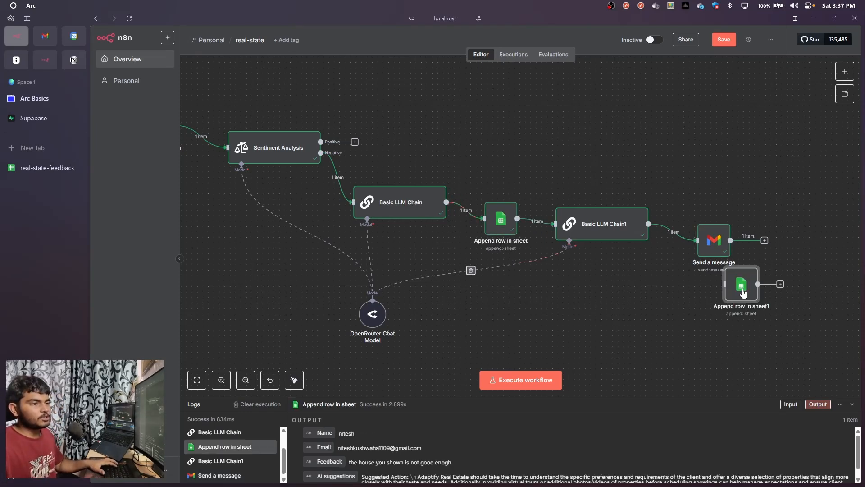
left_click_drag(744, 293, 481, 154)
scroll(470, 235, "up", 3)
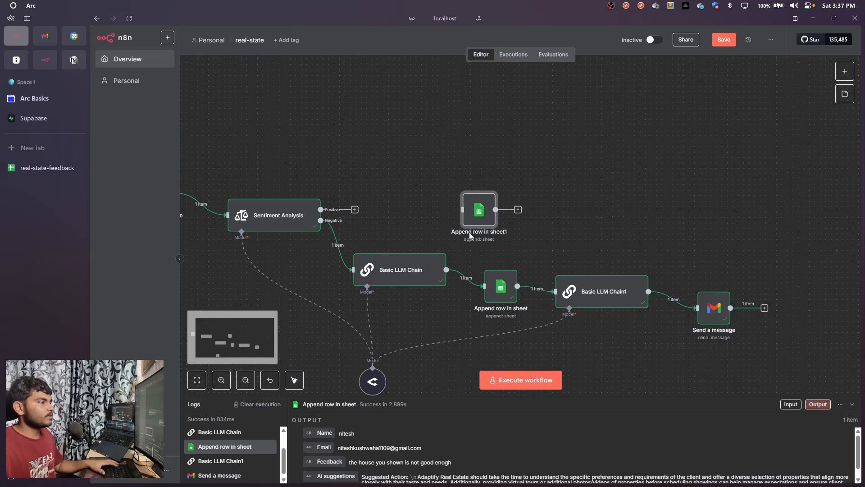
left_click_drag(469, 223, 439, 156)
left_click_drag(355, 208, 406, 167)
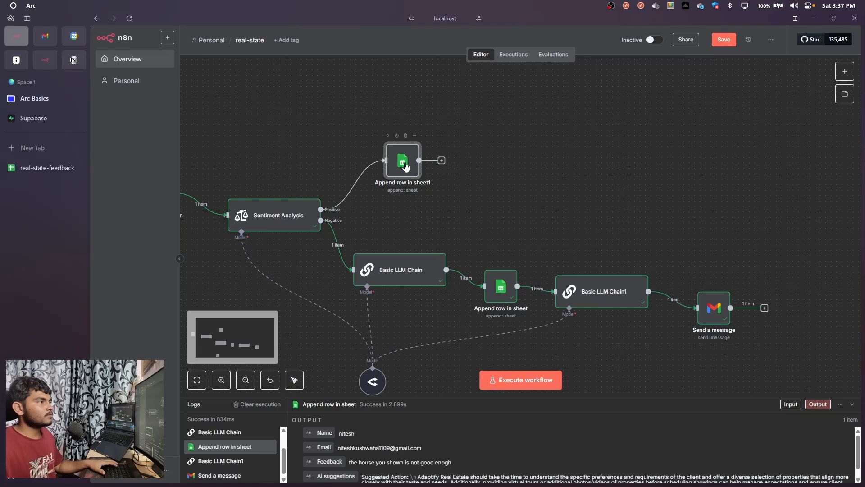
Set the target sheet of the duplicated Append row in sheet1 node to Positive
double_click(404, 163)
scroll(462, 263, "down", 2)
scroll(462, 263, "up", 2)
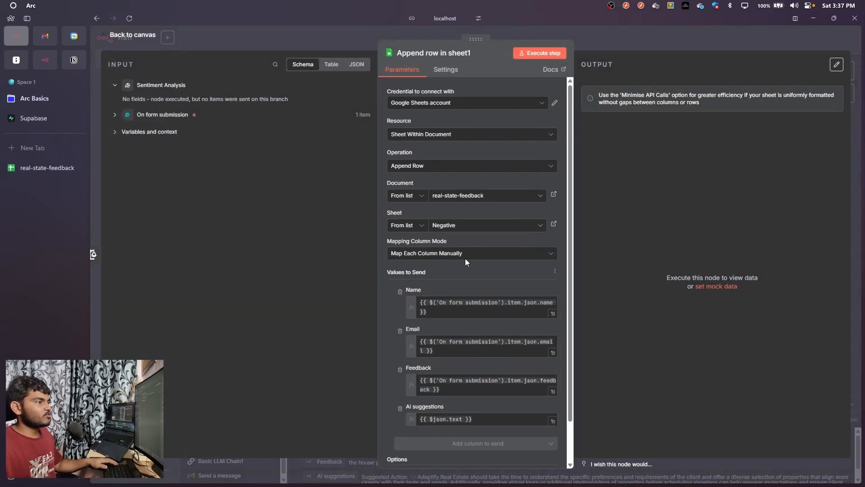
left_click(471, 225)
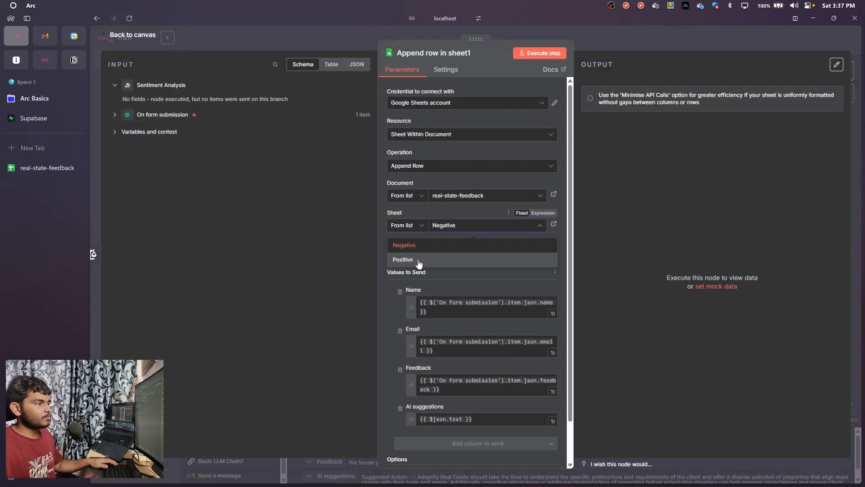
left_click(418, 260)
Remove the Ai suggestions column from Append row in sheet1's values to send, keeping Name, Email and Feedback, and return to the canvas
scroll(456, 319, "down", 1)
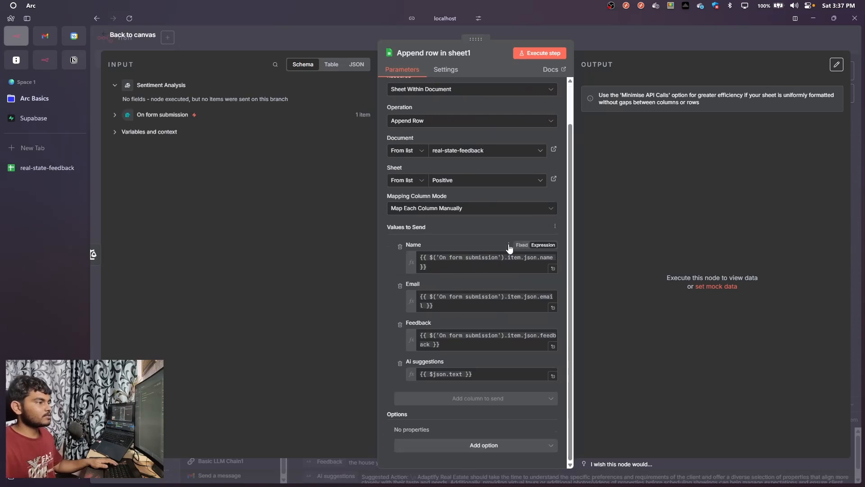
left_click(456, 268)
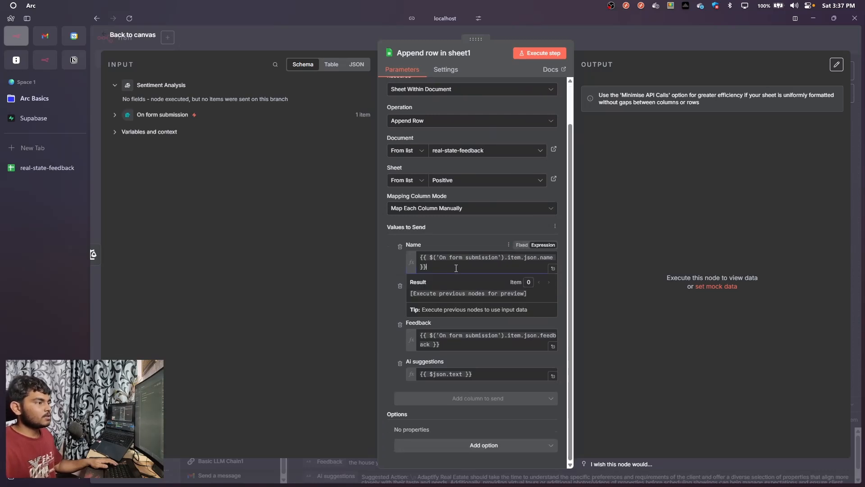
left_click(466, 235)
left_click_drag(456, 267, 415, 245)
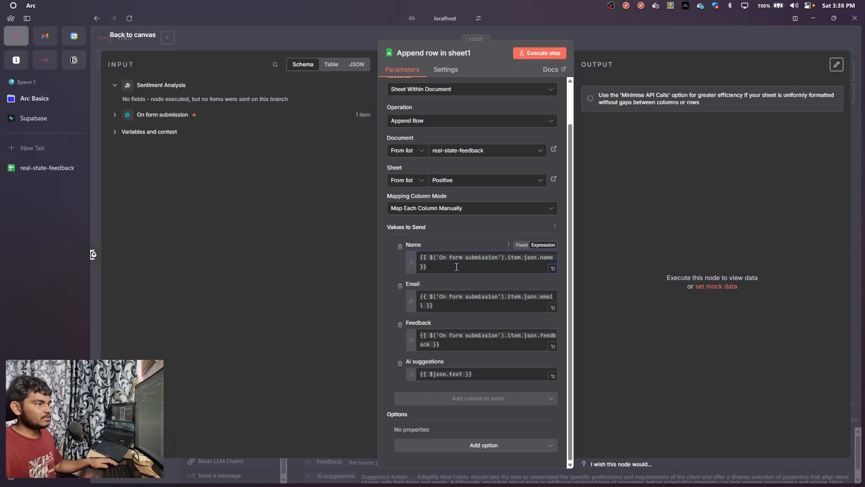
left_click(439, 305)
left_click(378, 301)
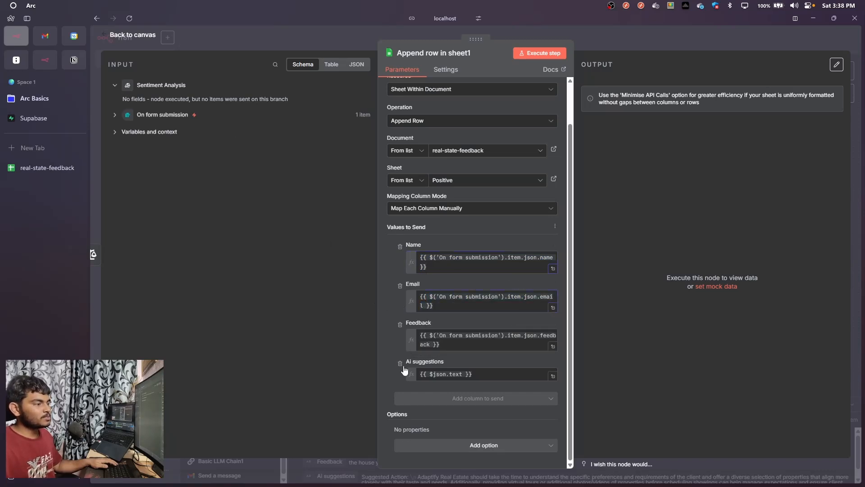
left_click(400, 363)
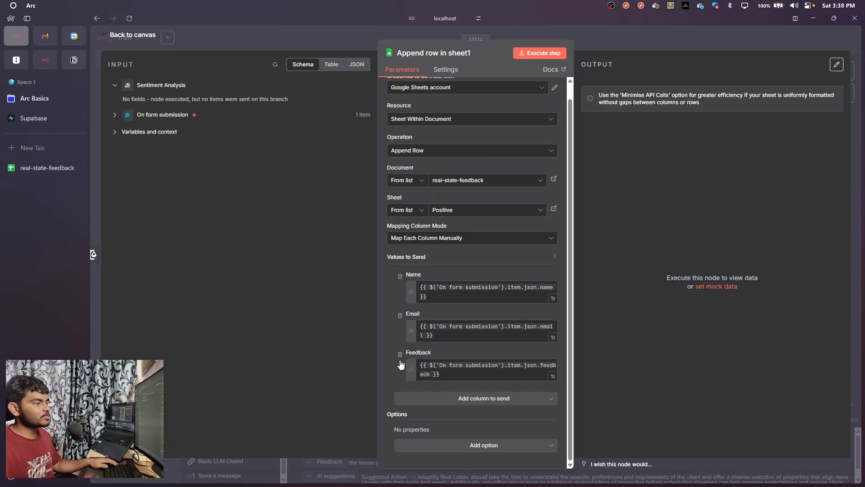
left_click(586, 36)
left_click_drag(406, 170, 407, 164)
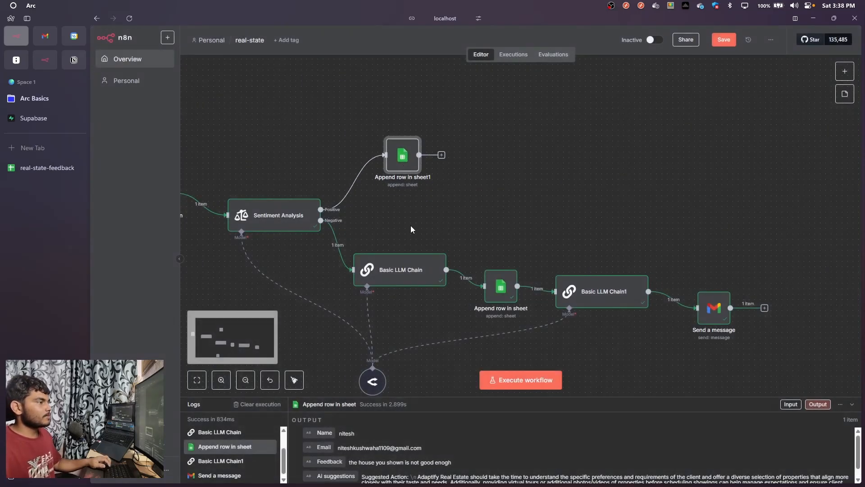
Execute the workflow from On form submission and fill in the test form's name and email, beginning the feedback with "the"
left_click_drag(392, 221, 570, 222)
left_click_drag(396, 230, 459, 219)
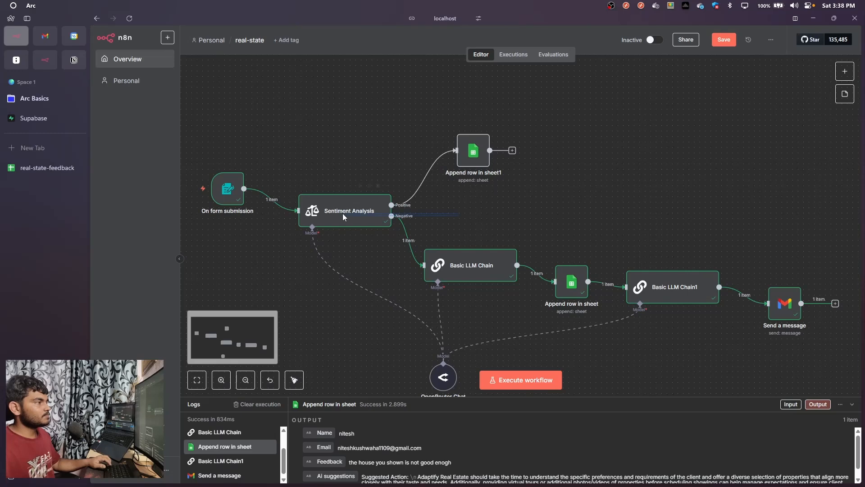
left_click_drag(344, 217, 275, 268)
left_click(238, 189)
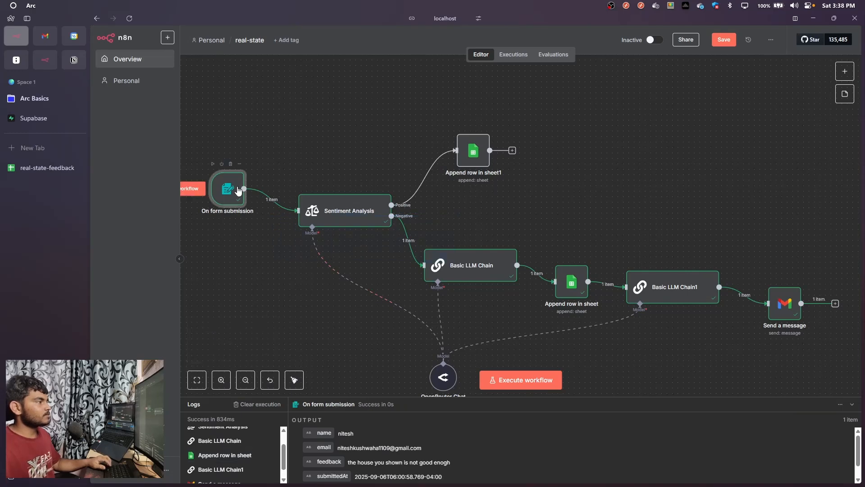
left_click(197, 191)
left_click(429, 130)
type("nitesh")
left_click(442, 174)
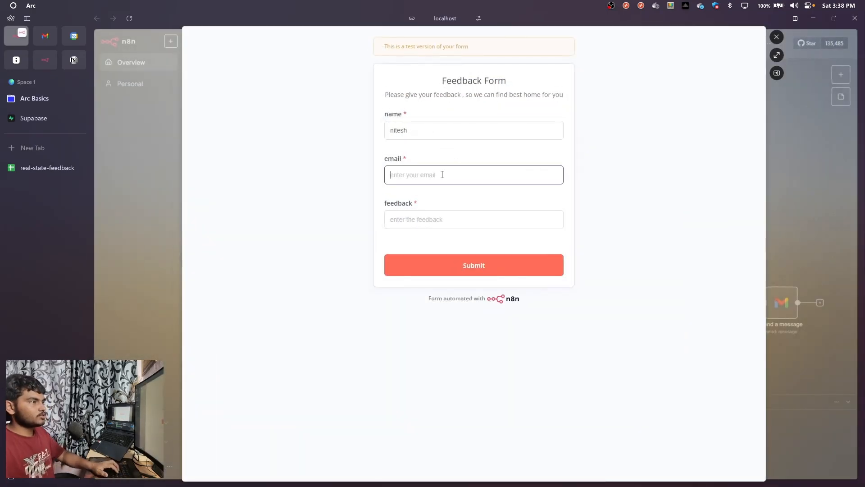
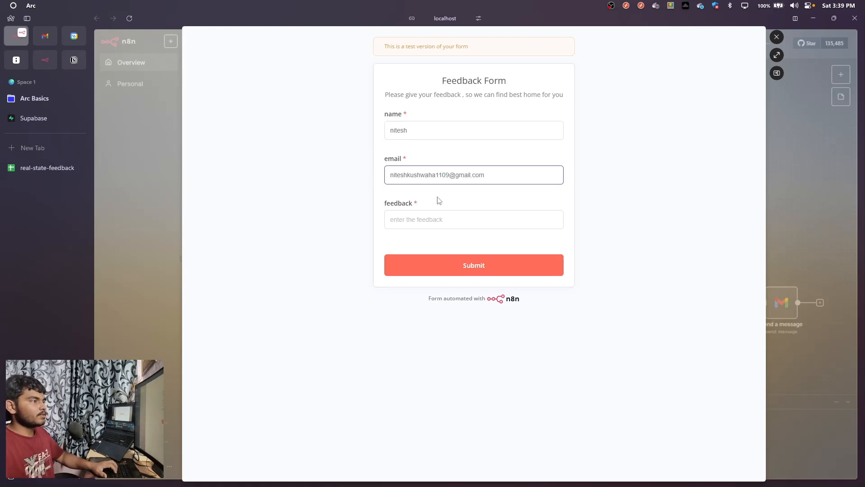
left_click(443, 220)
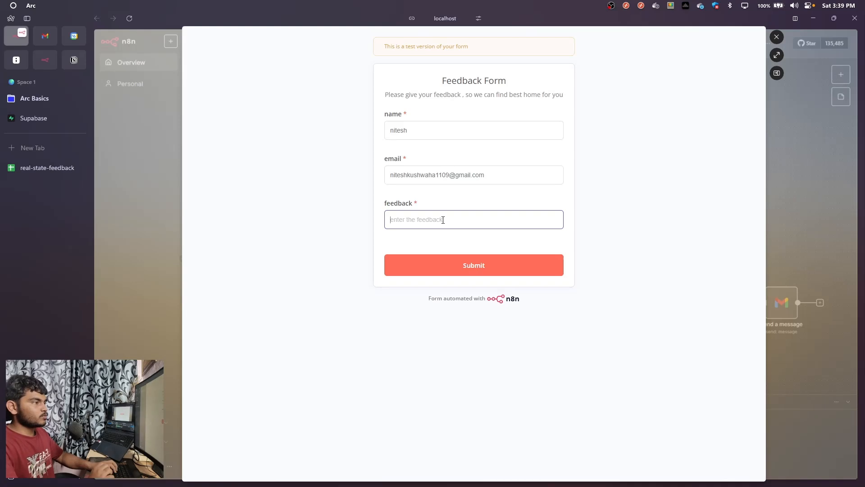
type("the")
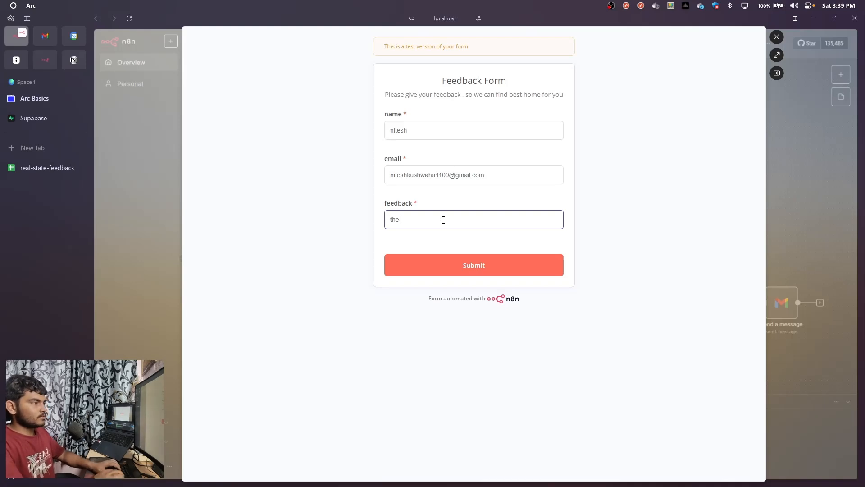
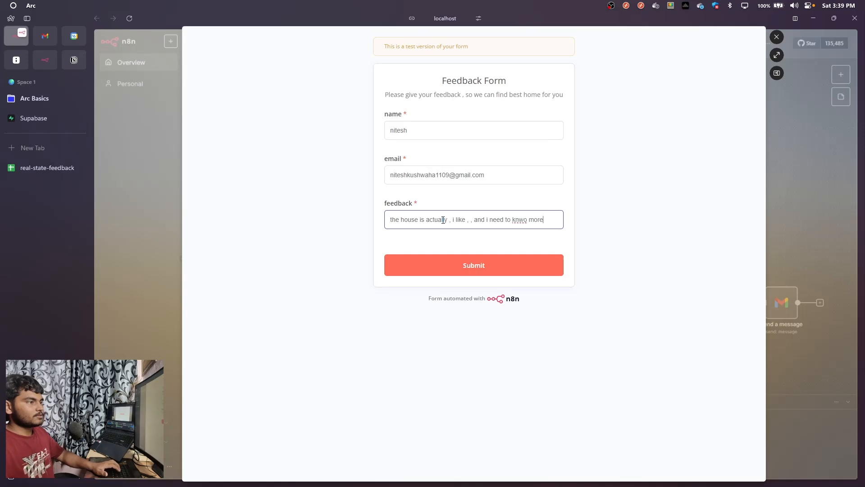
Submit the completed test feedback form and close it to return to the workflow canvas
left_click(463, 264)
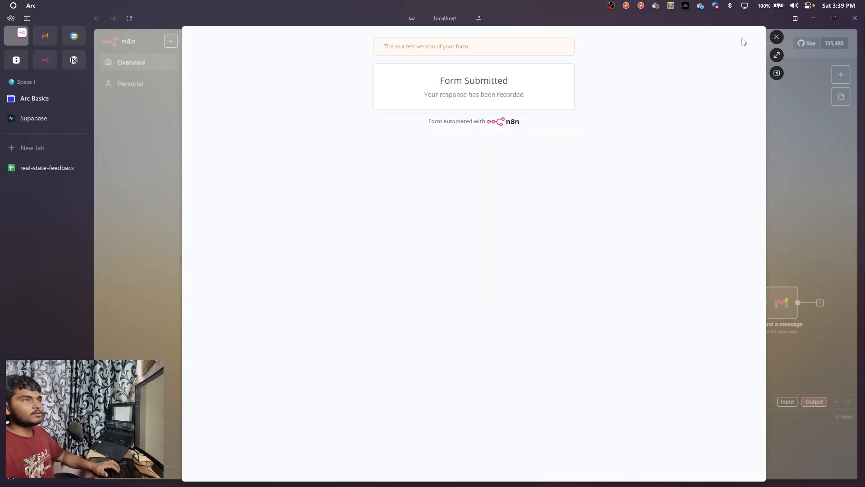
left_click(777, 38)
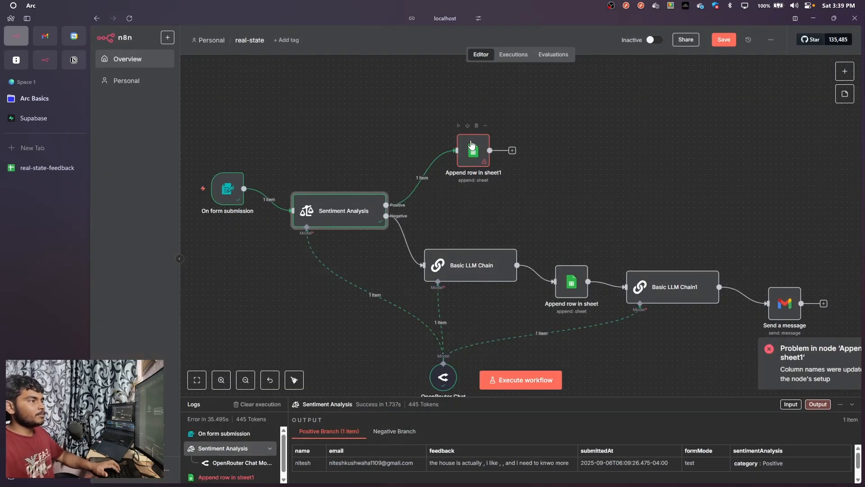
Refresh the column list in Append row in sheet1 and map its Name column to the incoming name field, {{ $json.name }}
left_click_drag(471, 148, 470, 152)
double_click(474, 164)
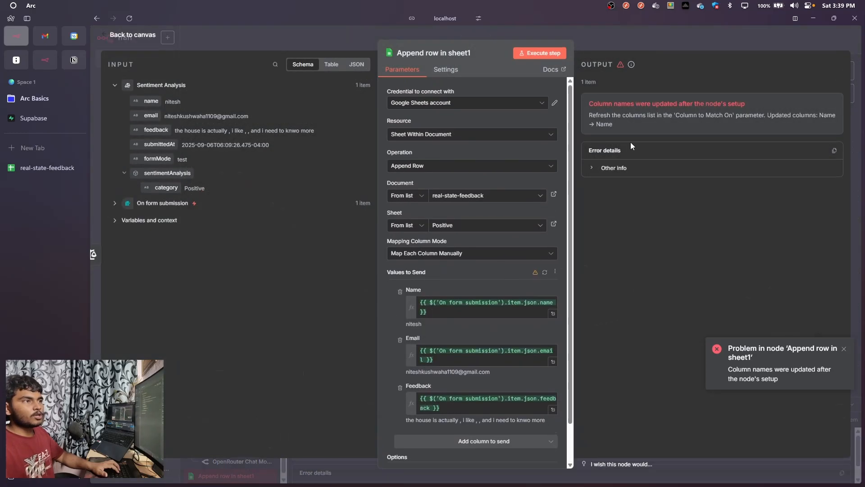
scroll(513, 238, "down", 2)
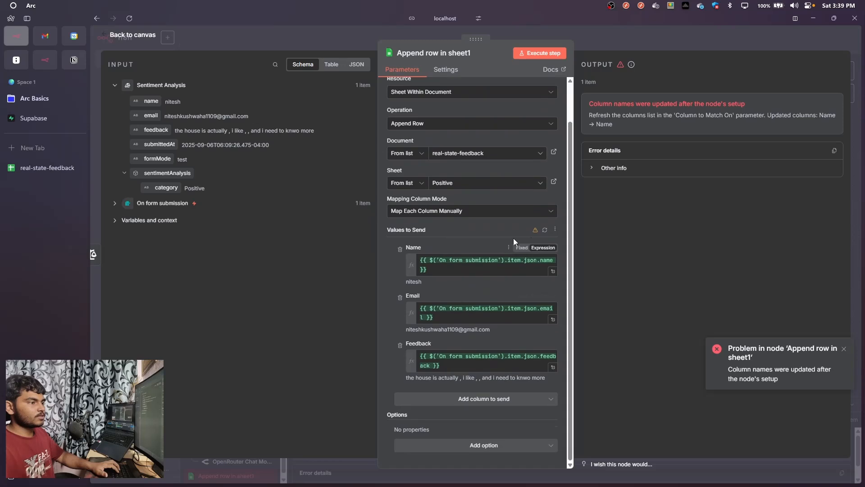
left_click(545, 230)
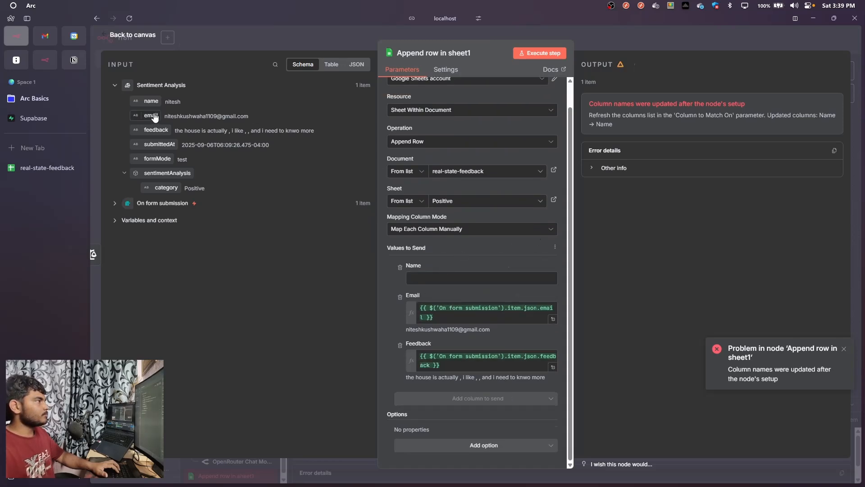
left_click_drag(151, 100, 433, 278)
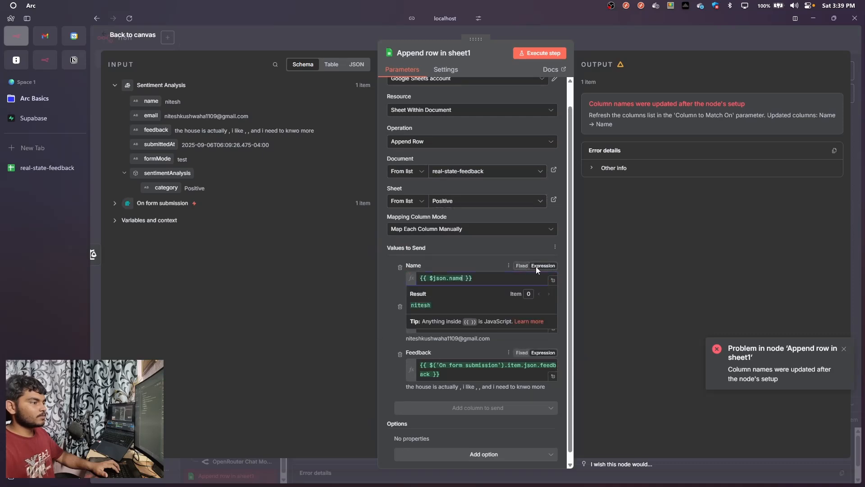
Execute the Append row in sheet1 step on its own and return to the canvas
scroll(442, 355, "up", 1)
left_click(554, 56)
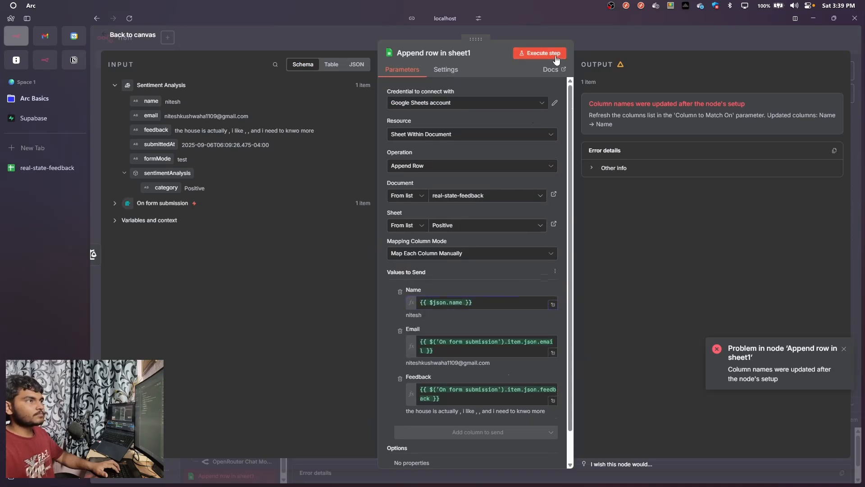
left_click(590, 40)
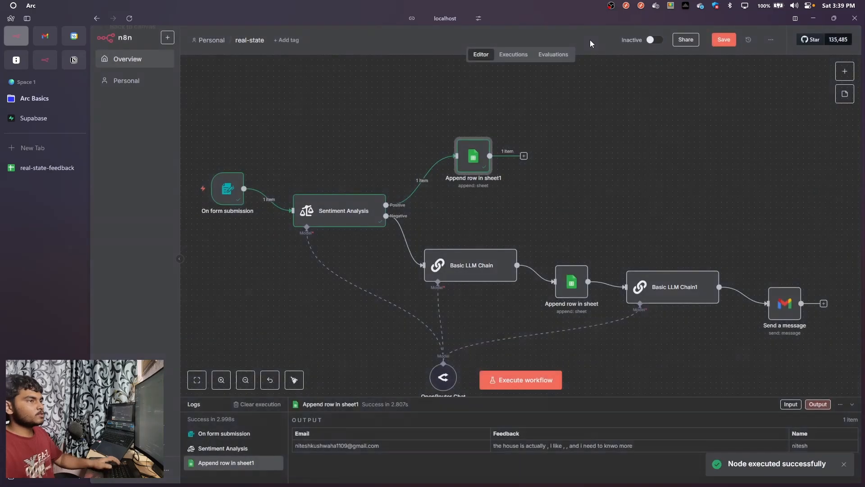
Switch to the real-state-feedback spreadsheet, open the Positive sheet and widen its Email and Feedback columns
key("alt+Tab")
key("alt+Tab")
key("Tab")
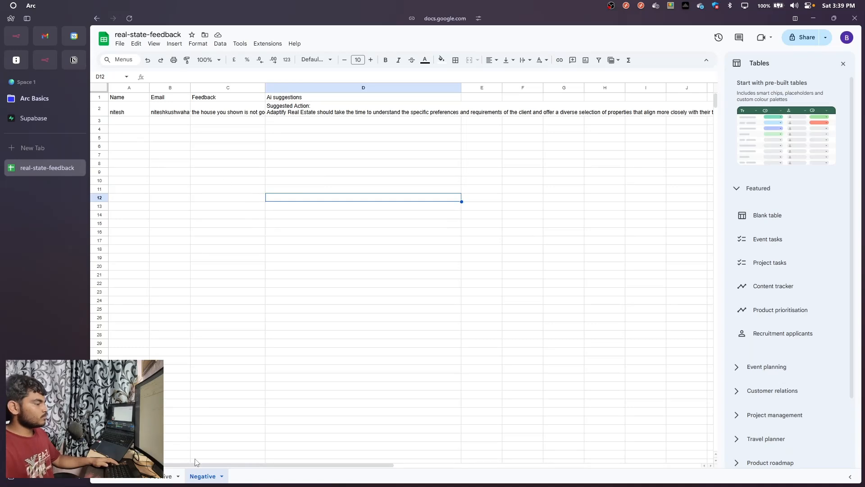
left_click(164, 479)
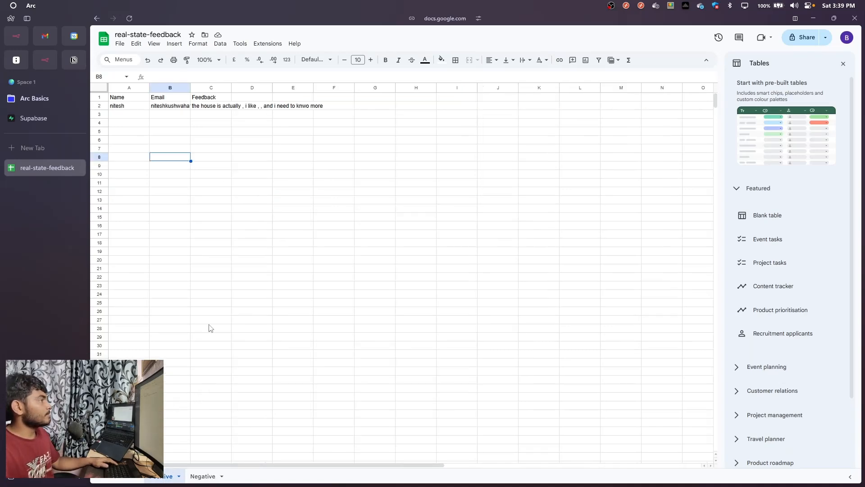
left_click(206, 98)
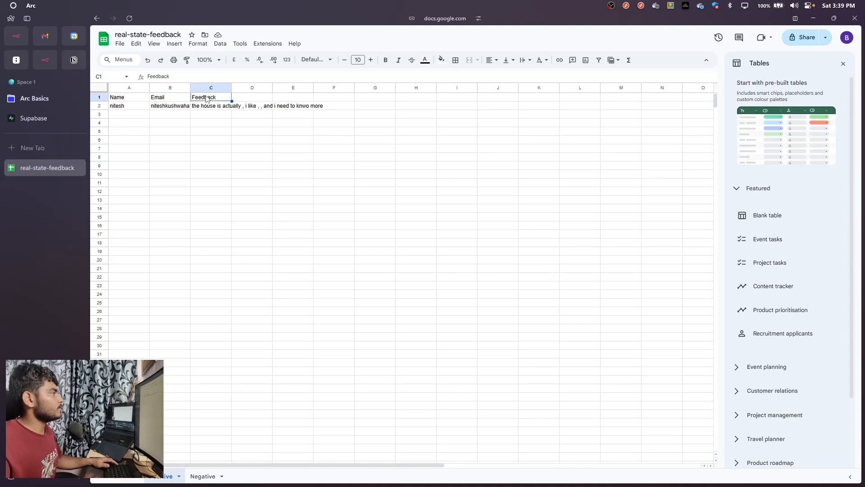
left_click_drag(190, 87, 342, 95)
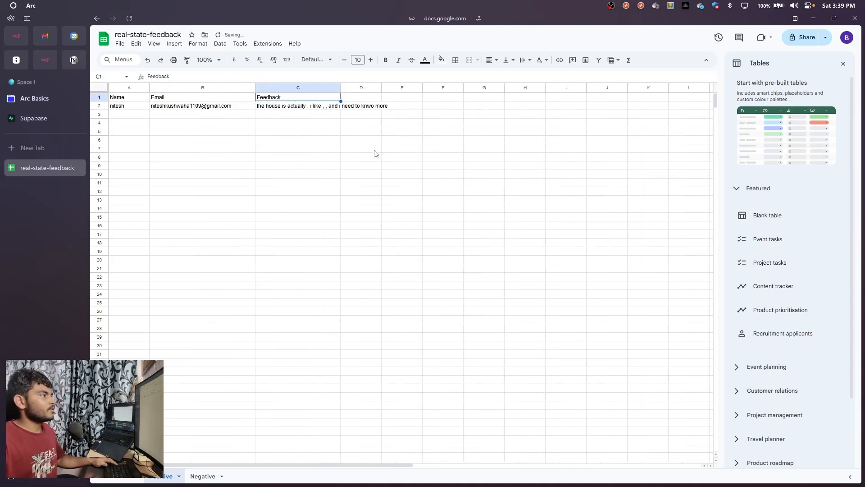
In the n8n workflow, duplicate Basic LLM Chain1 after Append row in sheet1 and connect the copy to that node and OpenRouter Chat Model
key("ctrl+Tab")
scroll(391, 236, "up", 2)
key("ctrl+Tab")
key("ctrl+Tab")
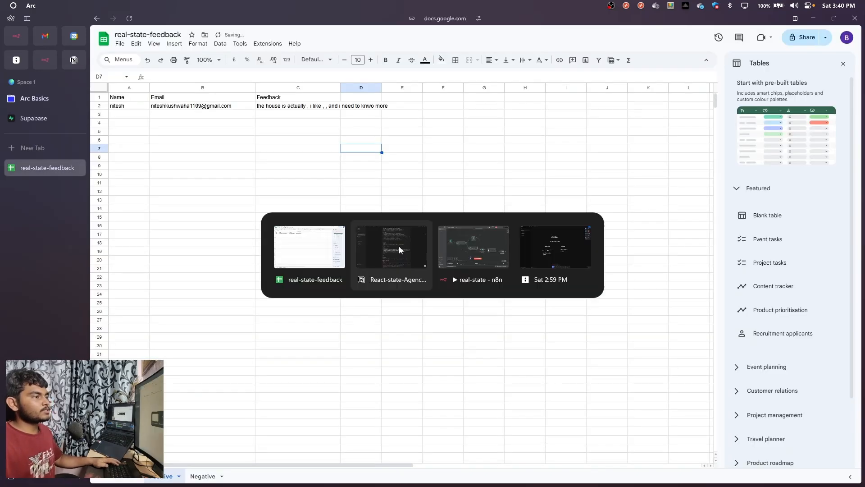
key("ctrl+Tab")
key("ctrl+Tab")
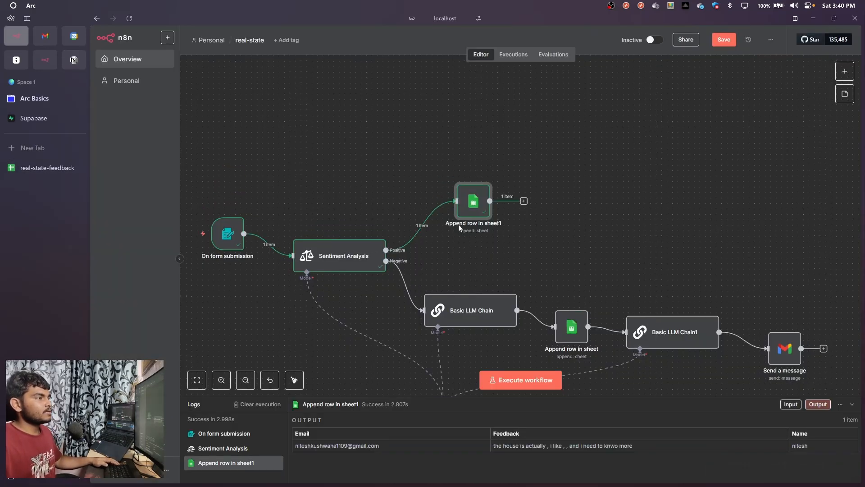
left_click_drag(575, 268, 536, 228)
left_click_drag(606, 295, 608, 300)
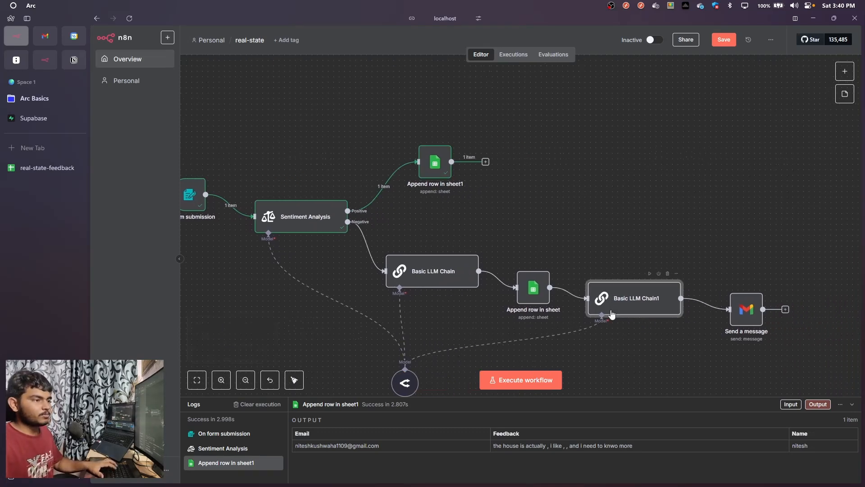
key("ctrl+d")
left_click_drag(677, 314, 557, 139)
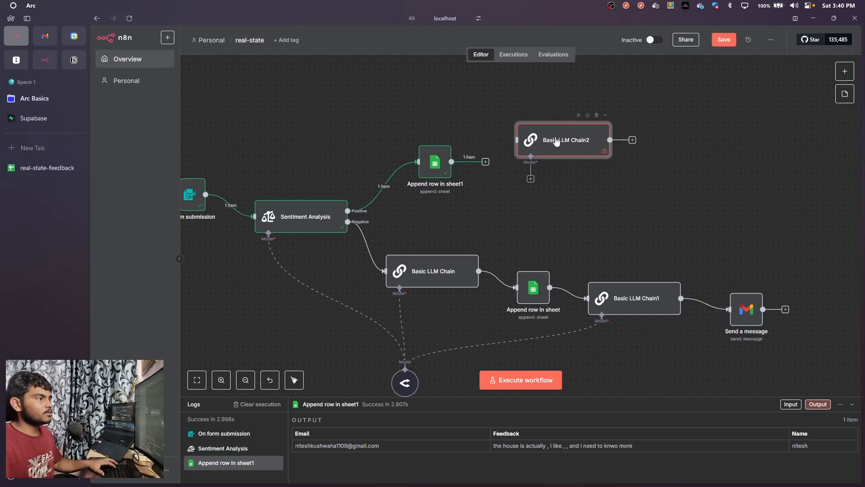
left_click_drag(485, 161, 540, 163)
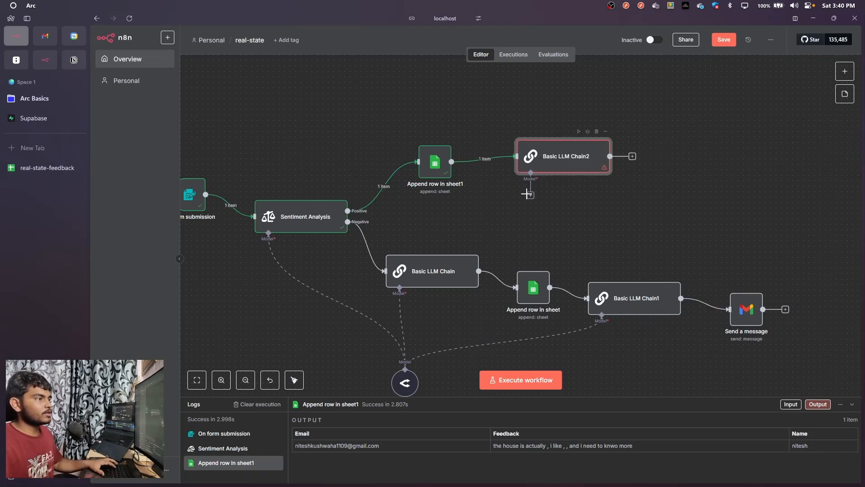
left_click_drag(533, 197, 432, 358)
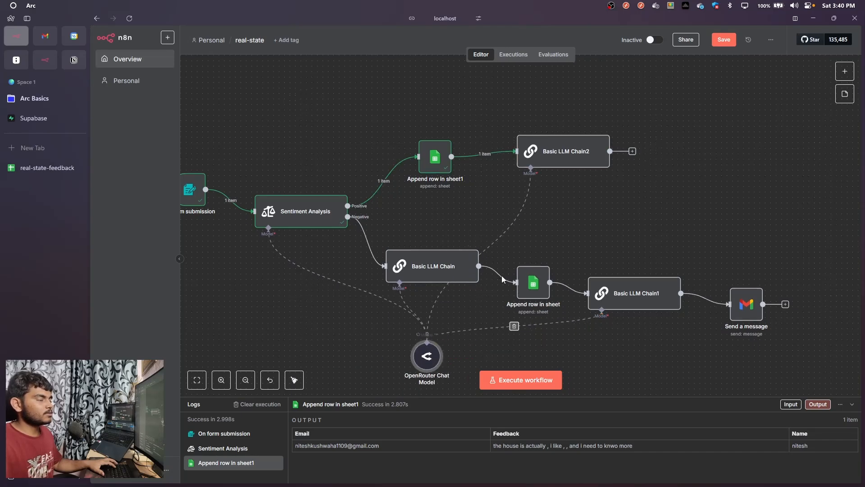
Open the Basic LLM Chain2 node and its user message prompt for editing
double_click(534, 156)
scroll(534, 158, "down", 6)
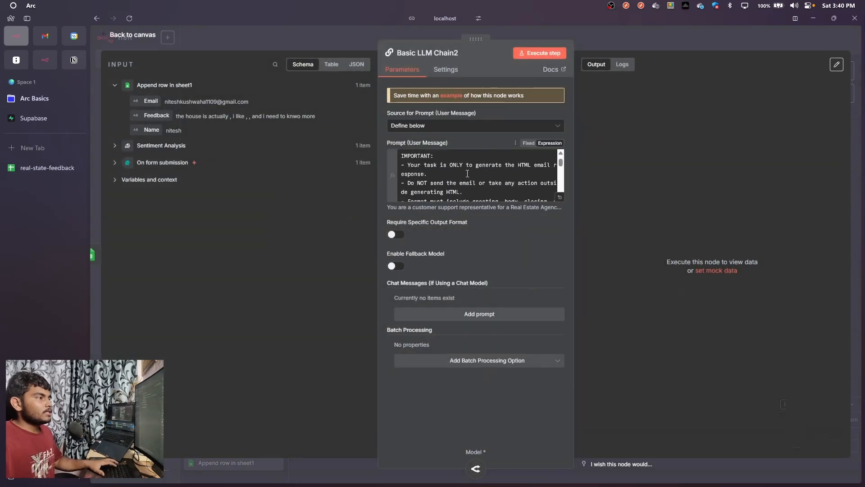
scroll(518, 178, "up", 6)
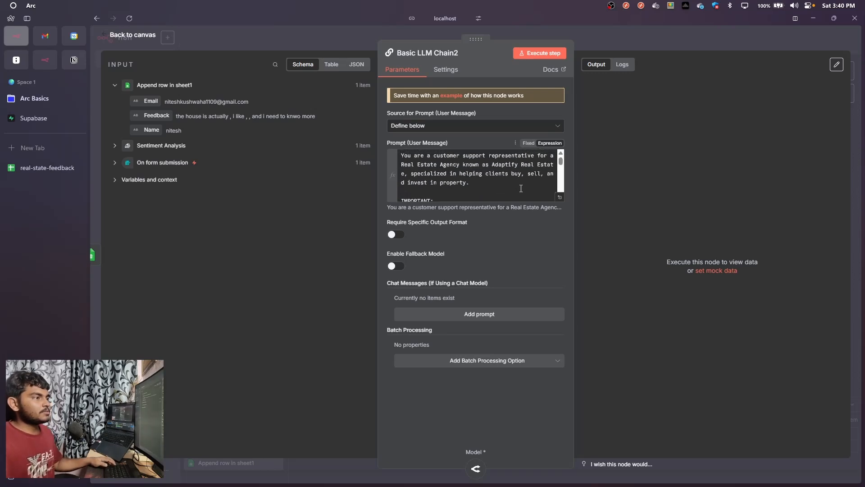
left_click(520, 188)
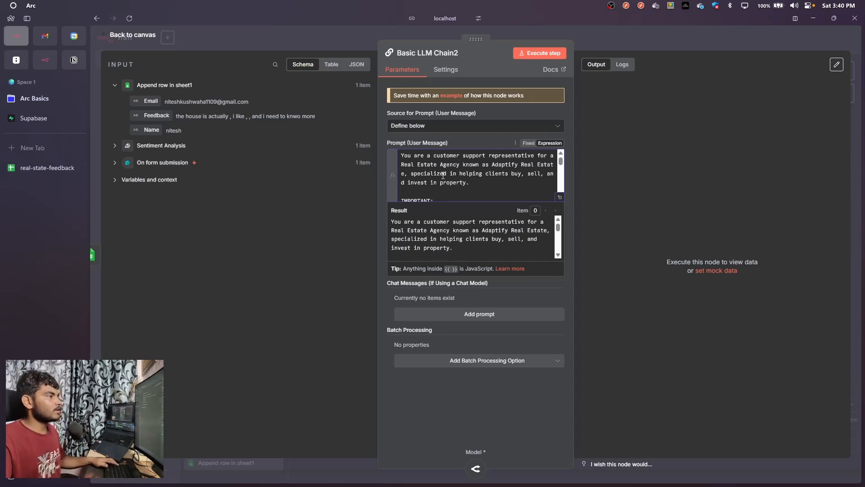
Replace the whole Basic LLM Chain2 prompt with the Positive Response Prompt copied from the React-state-Agency-Feedback-Automation page in Notion
key("alt+Tab")
key("alt+Tab")
key("alt+Tab")
key("alt+Tab")
key("alt+Tab")
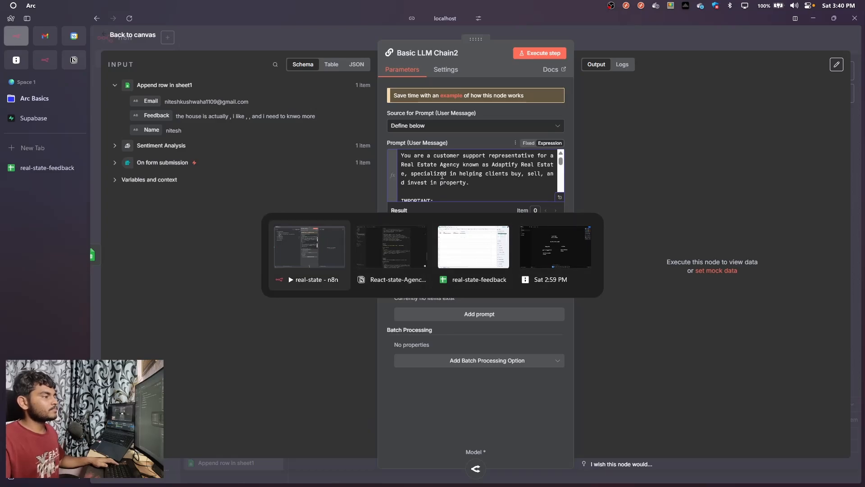
scroll(482, 201, "up", 20)
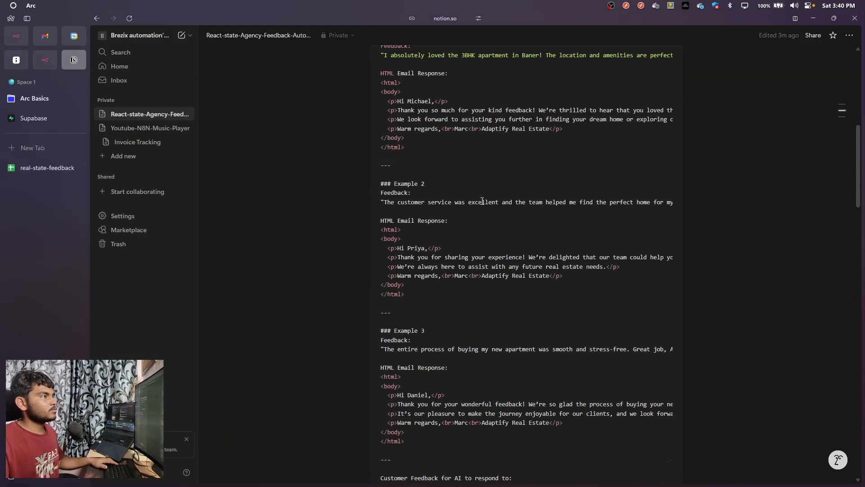
scroll(461, 237, "down", 3)
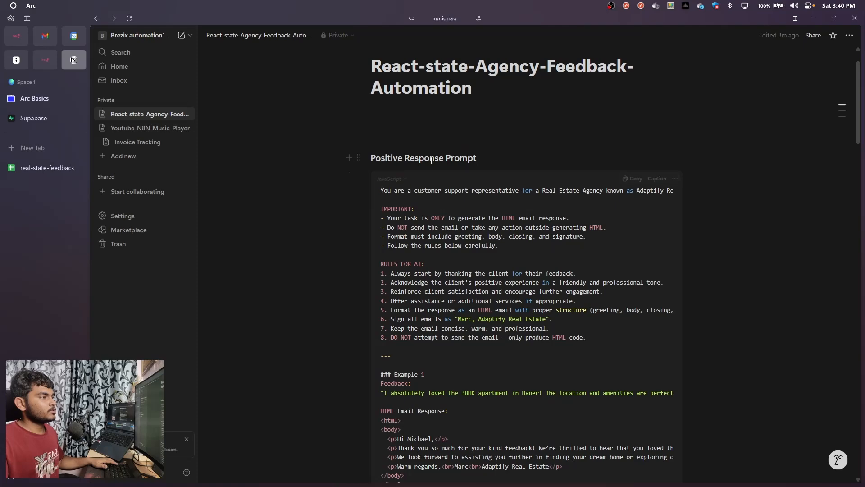
left_click(629, 135)
key("ctrl+Tab")
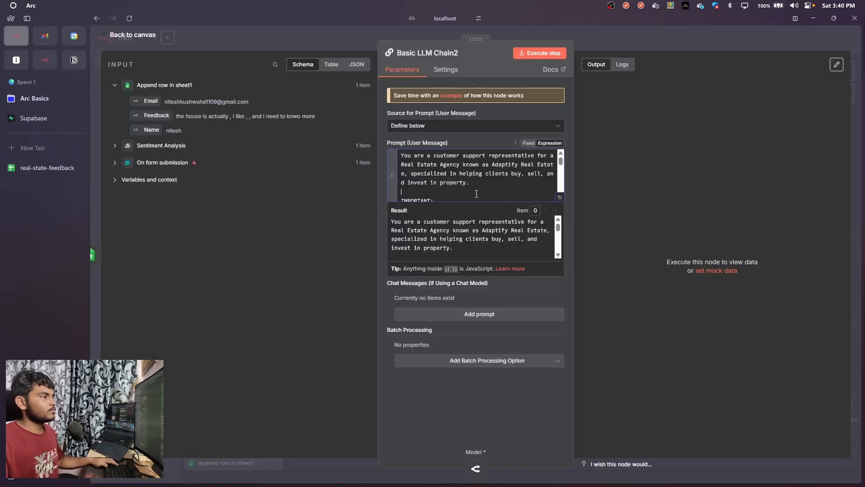
key("ctrl+a")
key("ctrl+v")
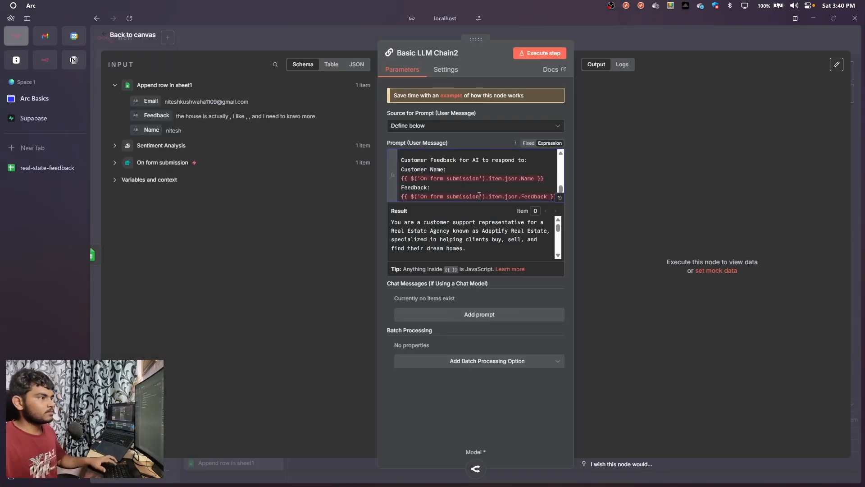
Expand the prompt expression and replace the Customer Name reference with the name field from On form submission
left_click(560, 198)
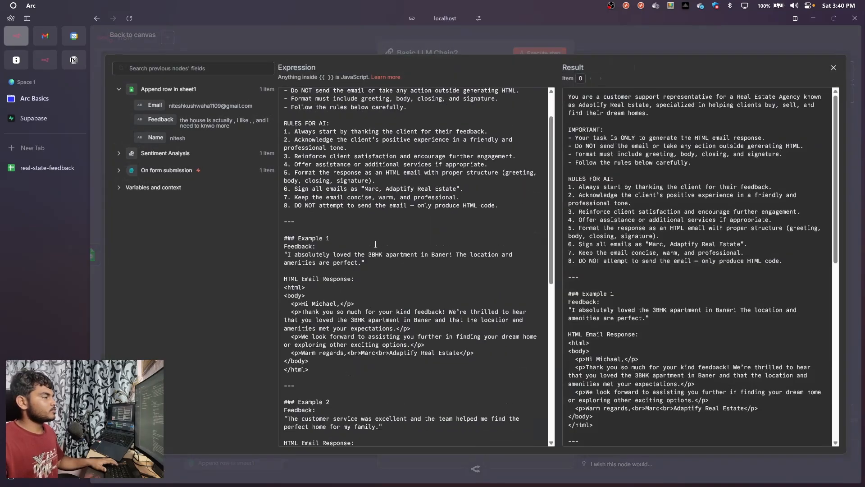
scroll(343, 245, "down", 8)
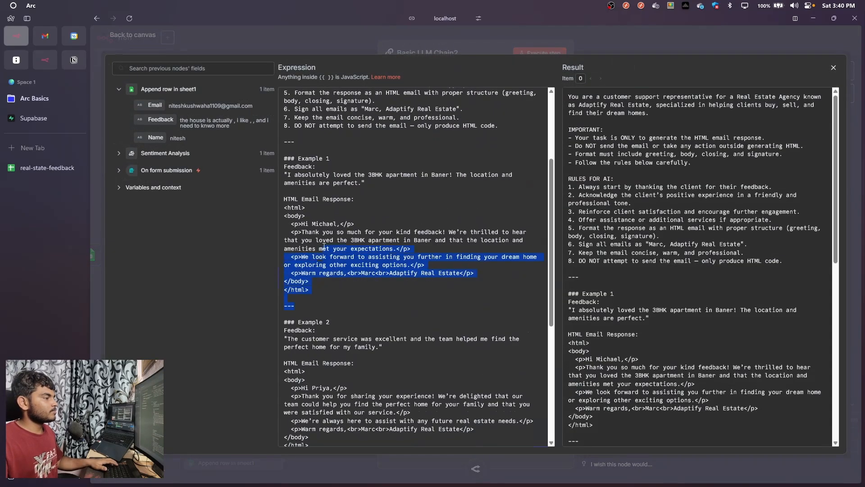
scroll(370, 342, "down", 1)
left_click_drag(309, 371, 313, 312)
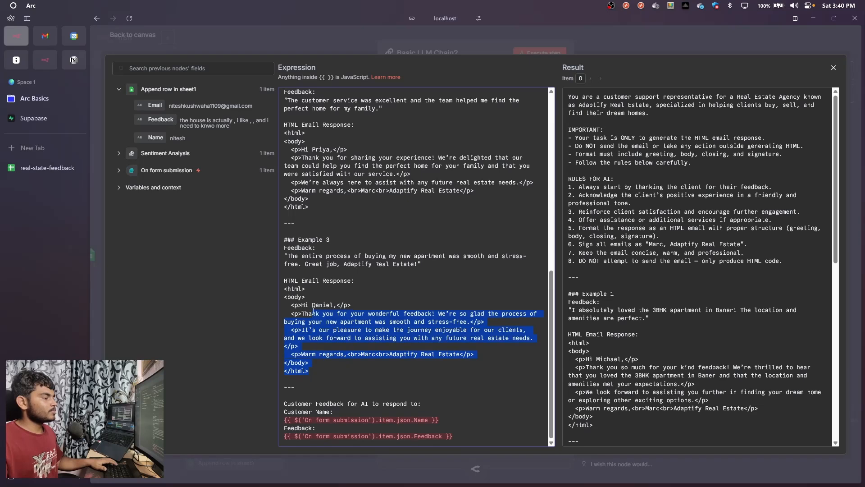
left_click_drag(444, 418, 271, 422)
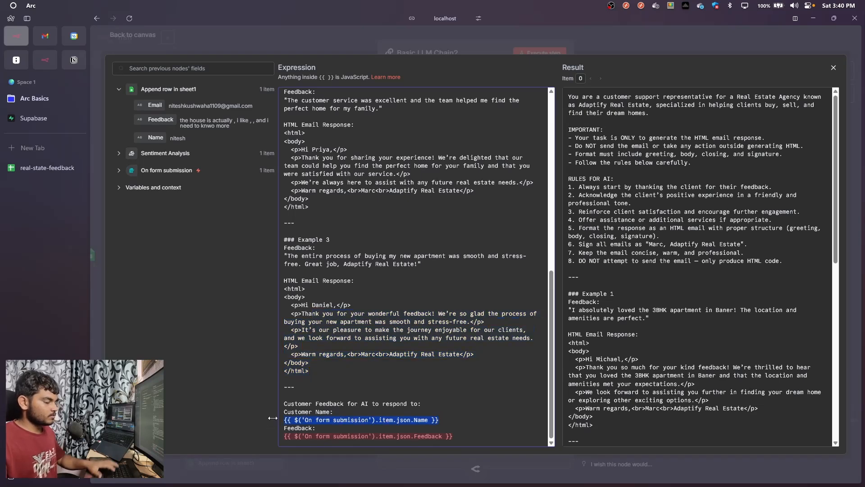
key("BackSpace")
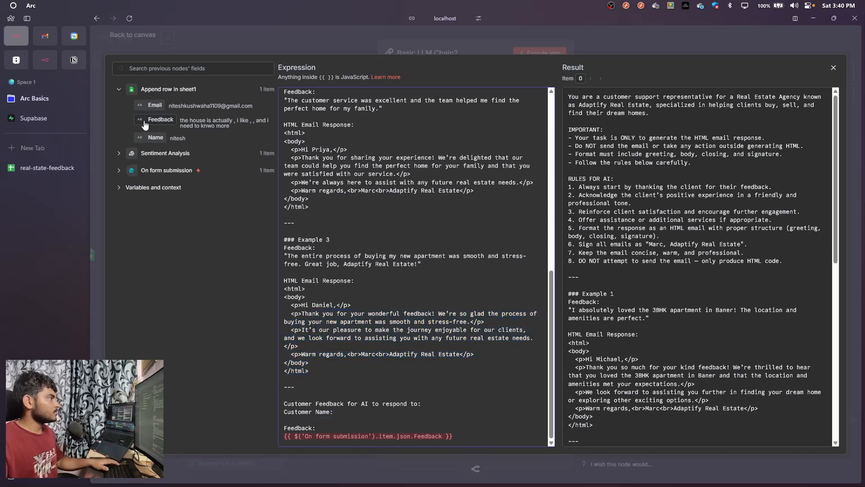
left_click(119, 170)
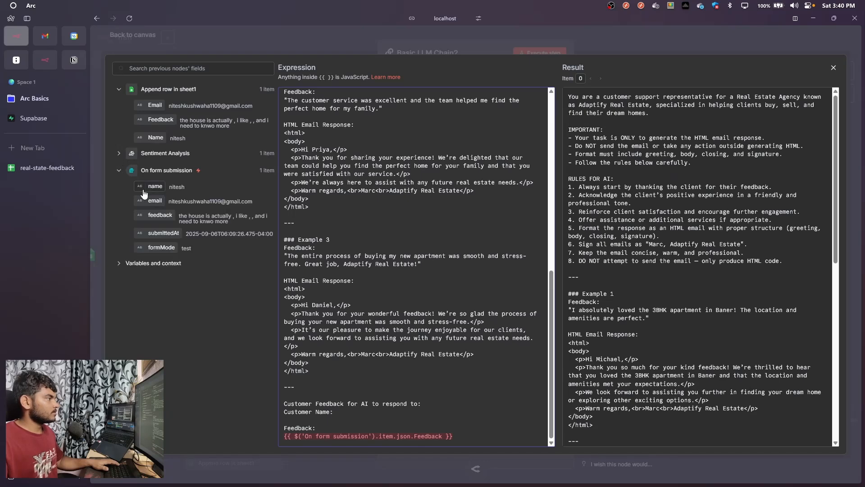
left_click_drag(155, 186, 346, 421)
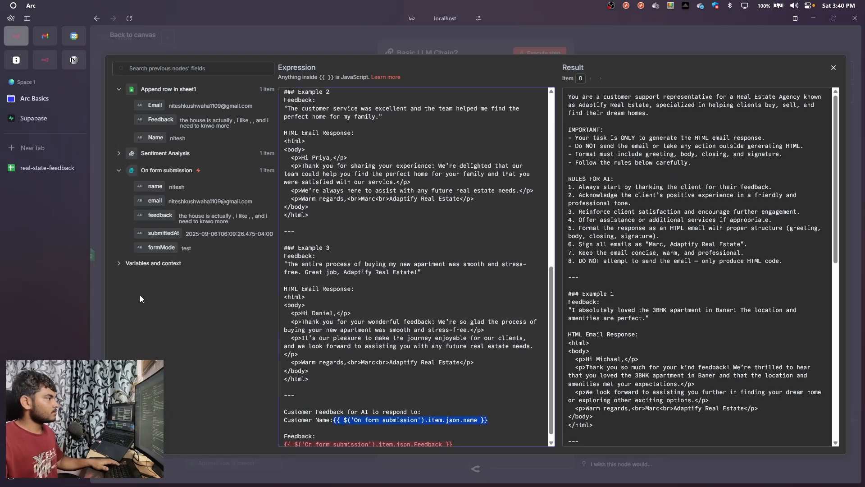
Replace the Feedback reference at the end of the prompt with the feedback field from On form submission
left_click_drag(180, 221, 185, 270)
scroll(404, 393, "down", 1)
left_click_drag(453, 436, 284, 434)
key("BackSpace")
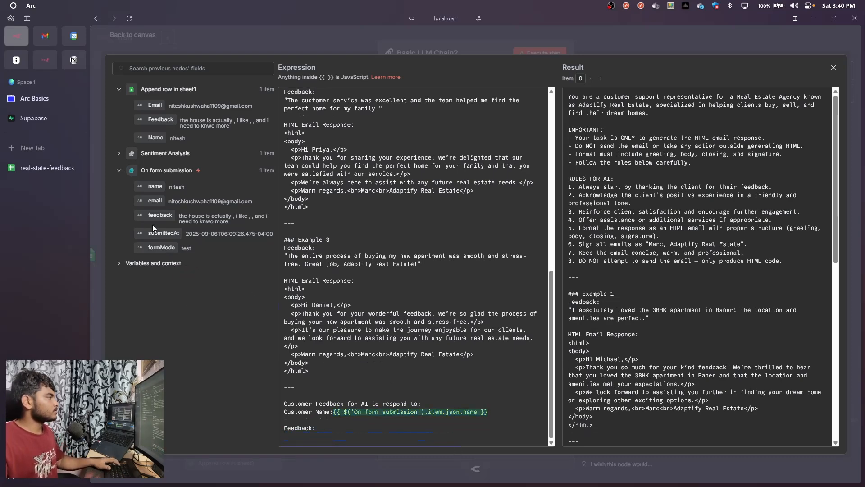
left_click_drag(159, 215, 302, 431)
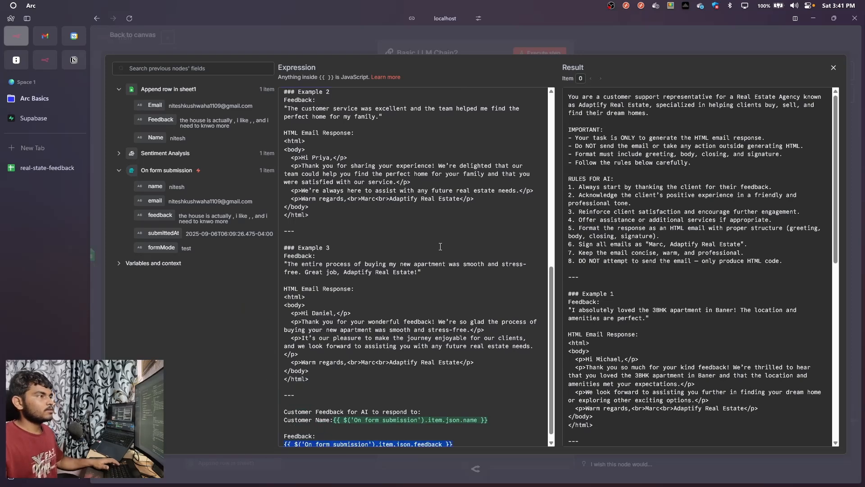
Execute the Basic LLM Chain2 node and review its generated HTML email response in table view
scroll(406, 316, "up", 8)
left_click(571, 45)
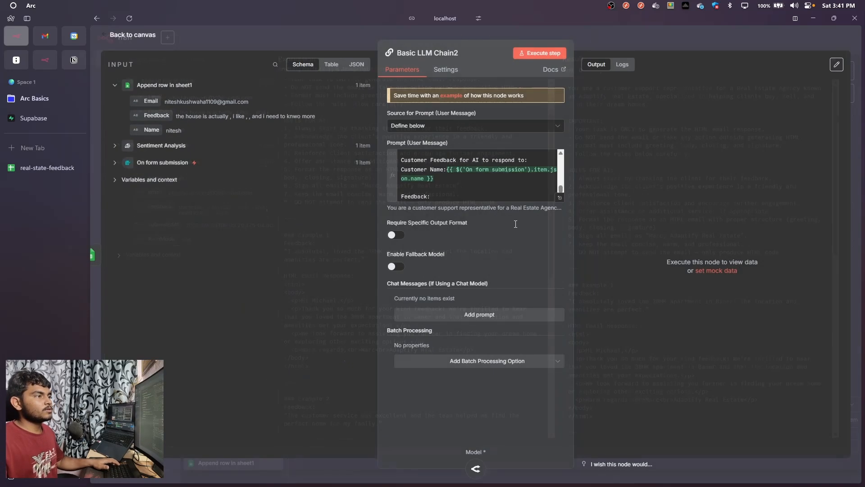
left_click(552, 55)
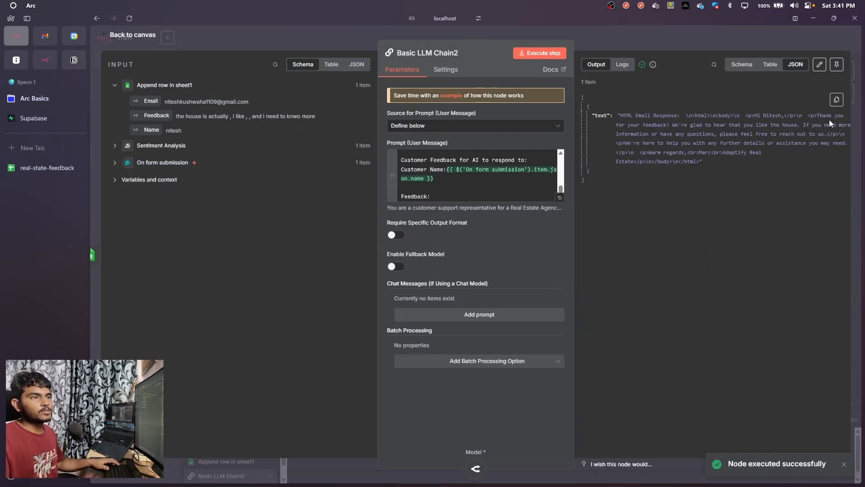
left_click(767, 65)
left_click_drag(644, 111, 736, 151)
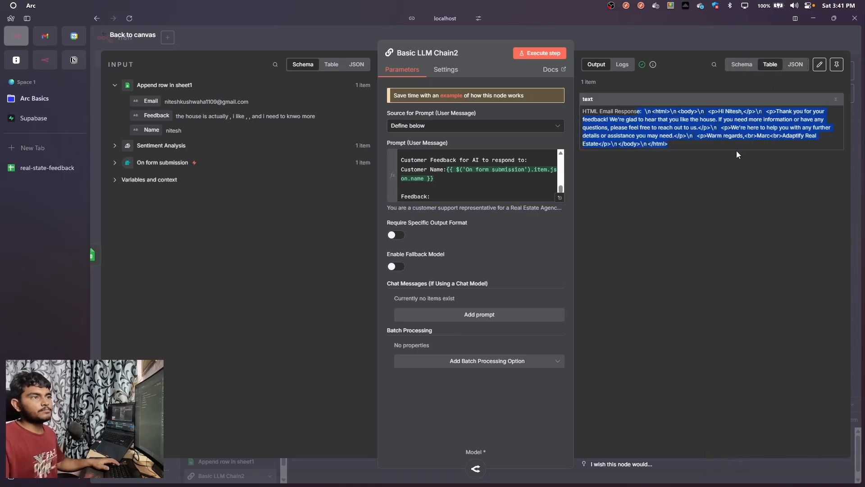
left_click(575, 34)
left_click(612, 44)
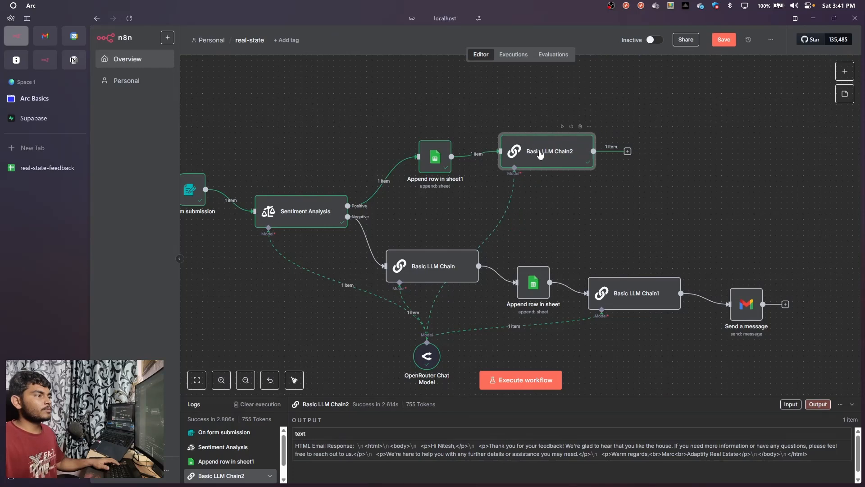
Duplicate the Send a message node, place the copy beside Basic LLM Chain2 and connect that chain's output to it
left_click(746, 309)
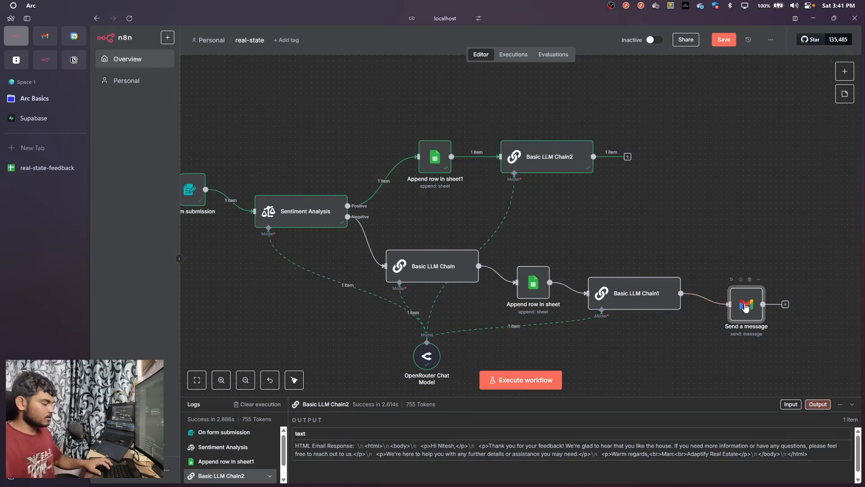
key("ctrl+d")
left_click_drag(788, 357, 660, 124)
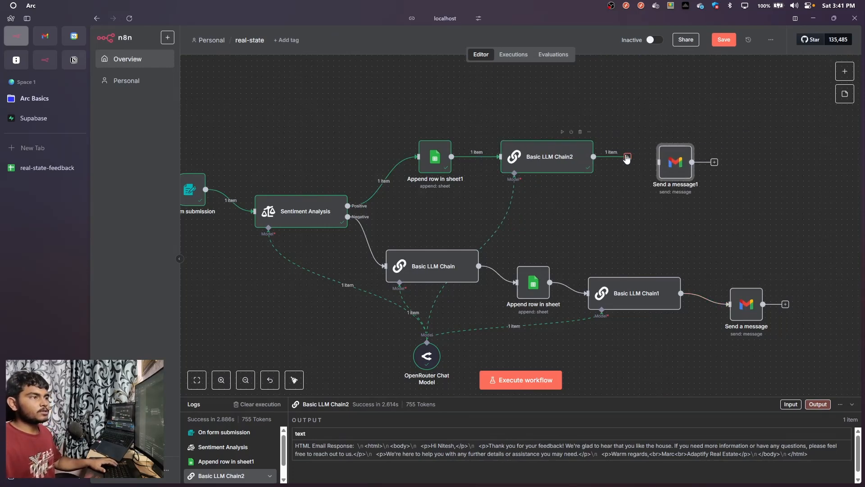
left_click_drag(626, 156, 660, 162)
Replace the Send a message1 subject with "Happy to know that you are insterest !!"
double_click(687, 170)
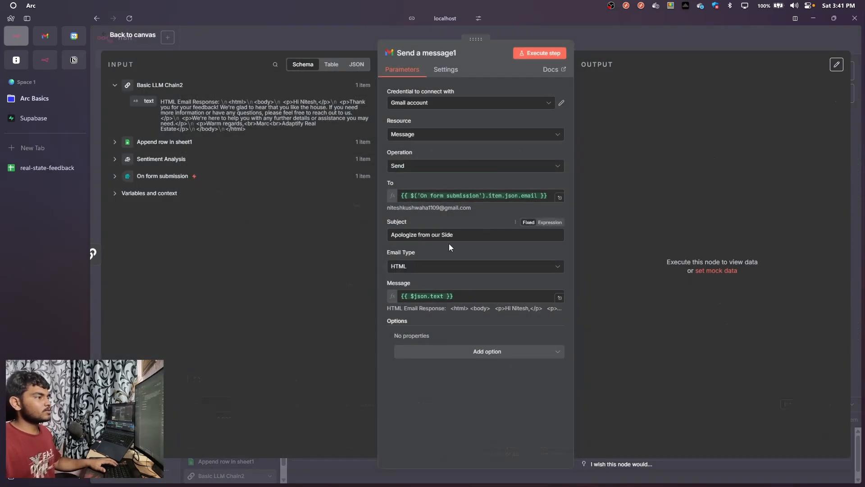
left_click_drag(462, 233, 388, 236)
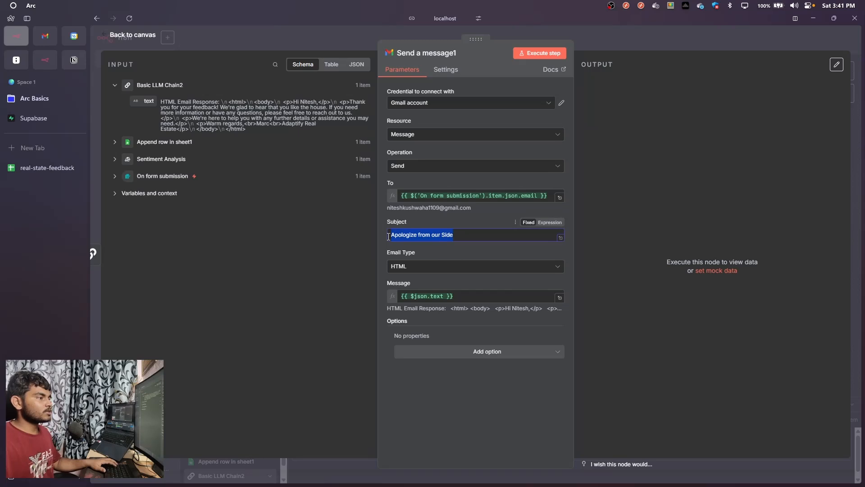
key("BackSpace")
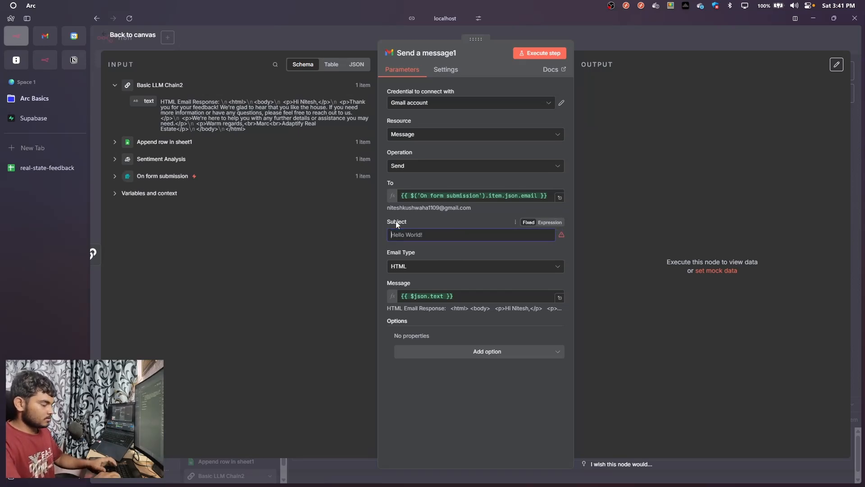
type("Happy t")
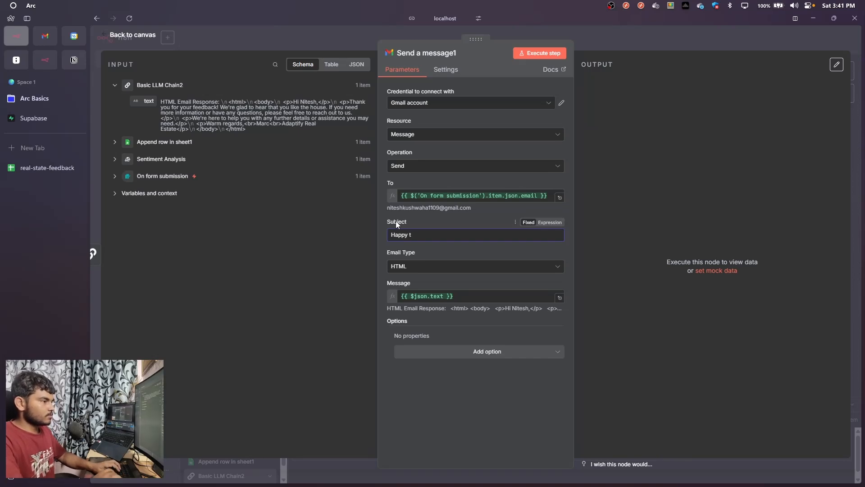
type("o know ")
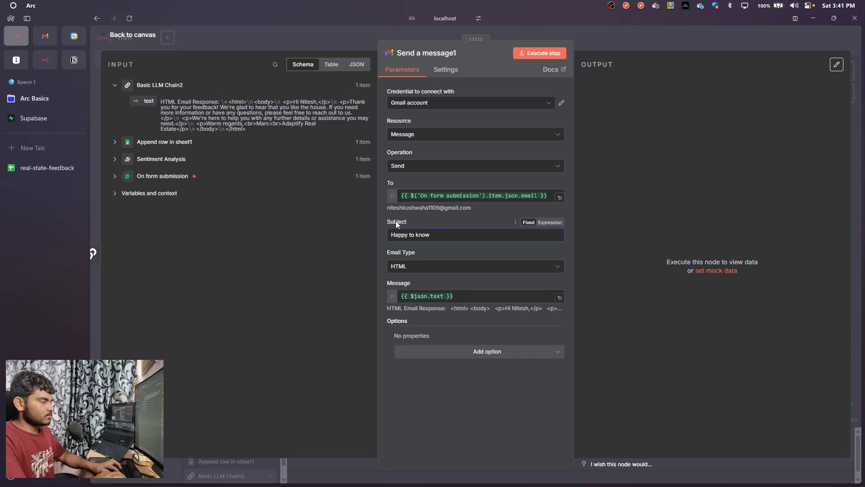
type(" that you are")
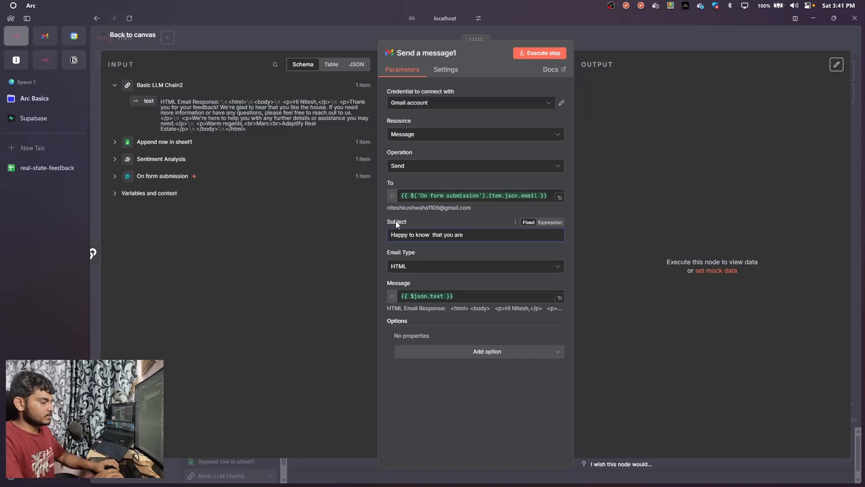
type(" insterest !!")
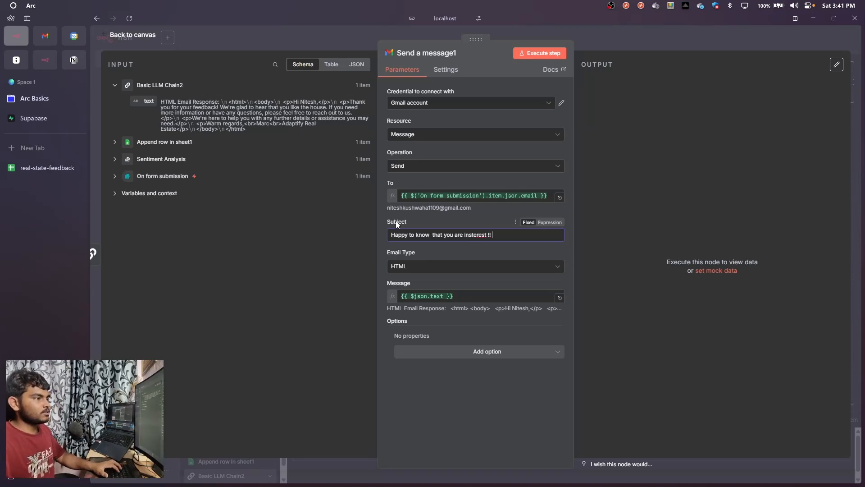
left_click(671, 35)
Execute the Send a message1 node to send the positive reply email, and return to the canvas
double_click(682, 176)
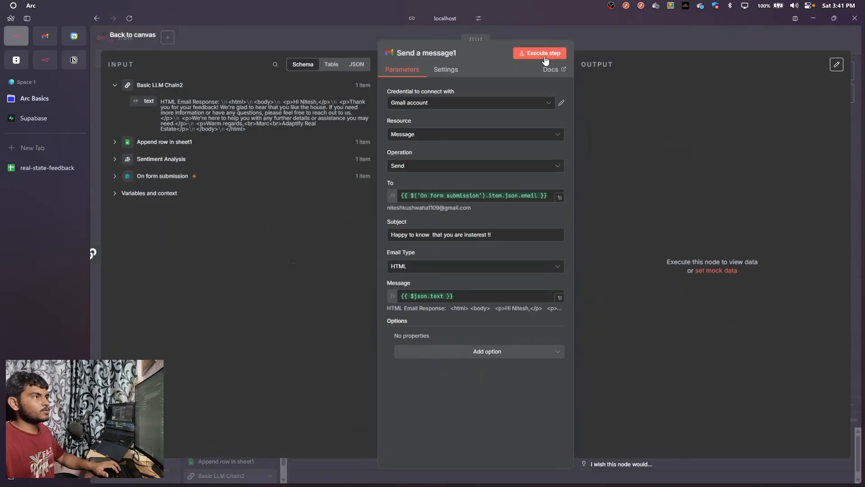
left_click(540, 53)
left_click(617, 42)
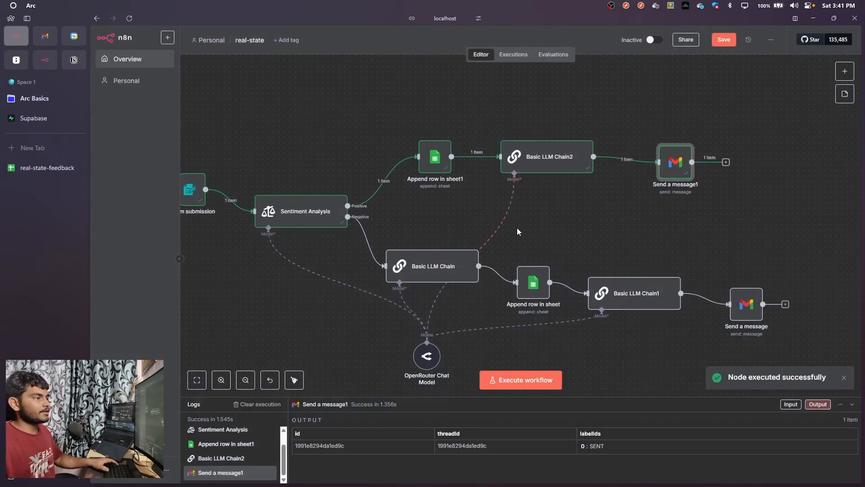
Switch to Gmail in Brave and read the received email "Happy to know that you are insterest !!"
key("alt+Tab")
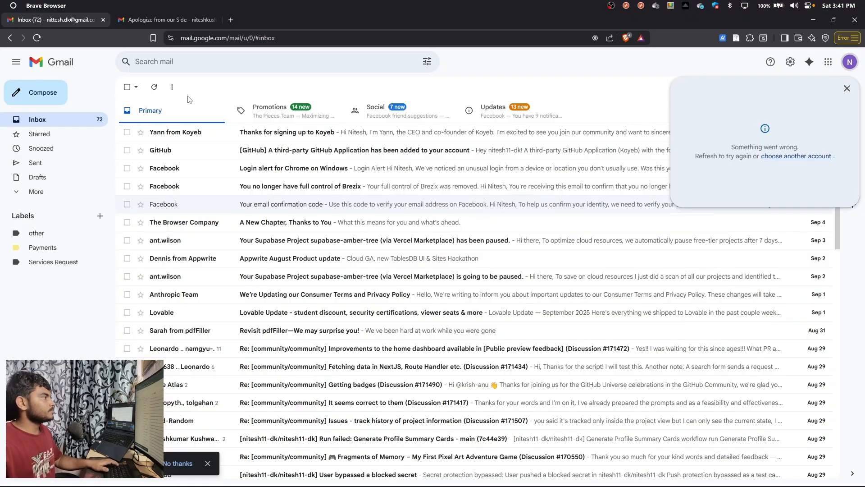
left_click(169, 20)
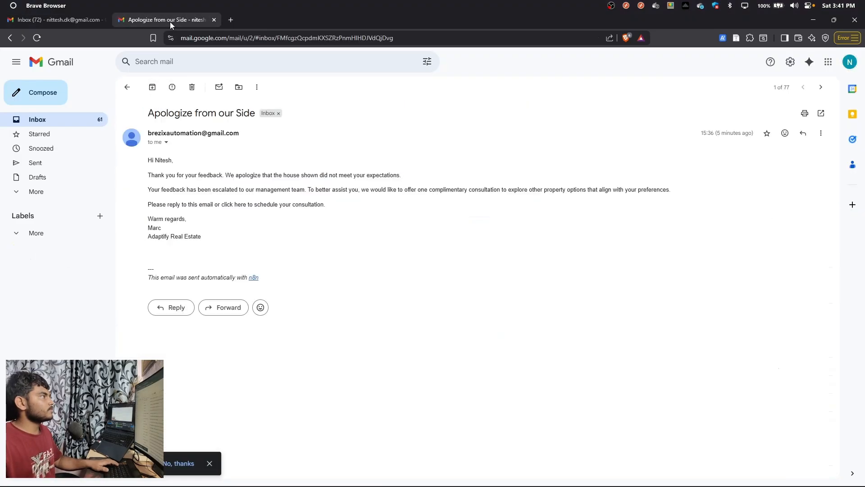
left_click(102, 19)
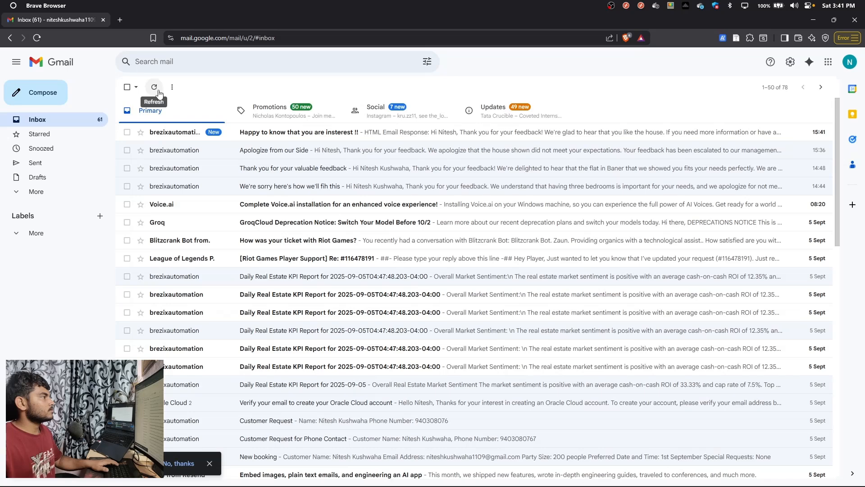
left_click(289, 133)
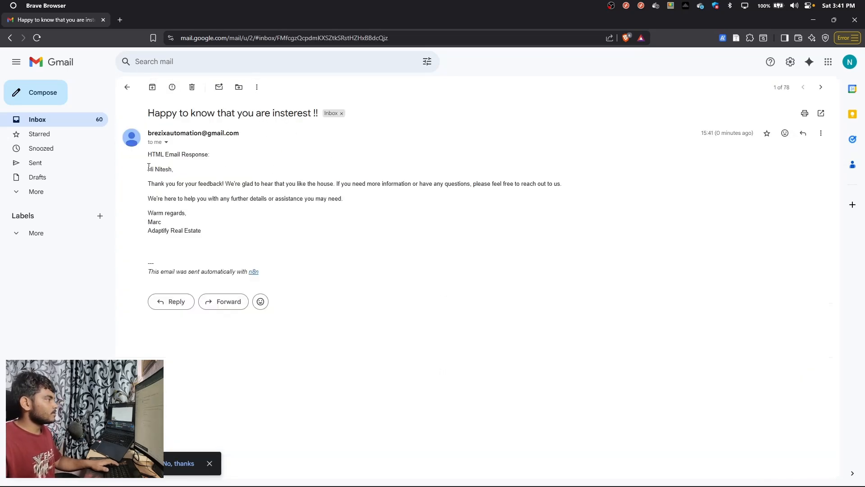
left_click_drag(155, 166, 237, 183)
left_click(267, 181)
left_click_drag(342, 184, 547, 183)
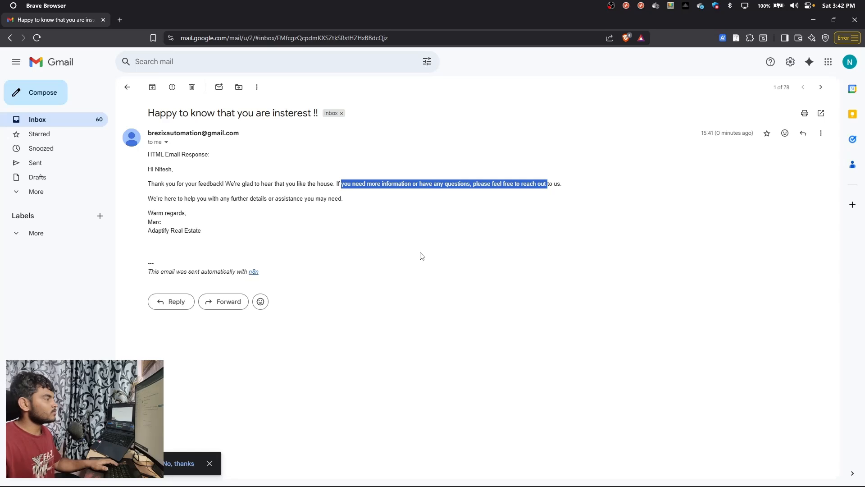
left_click_drag(332, 216, 153, 178)
left_click(226, 226)
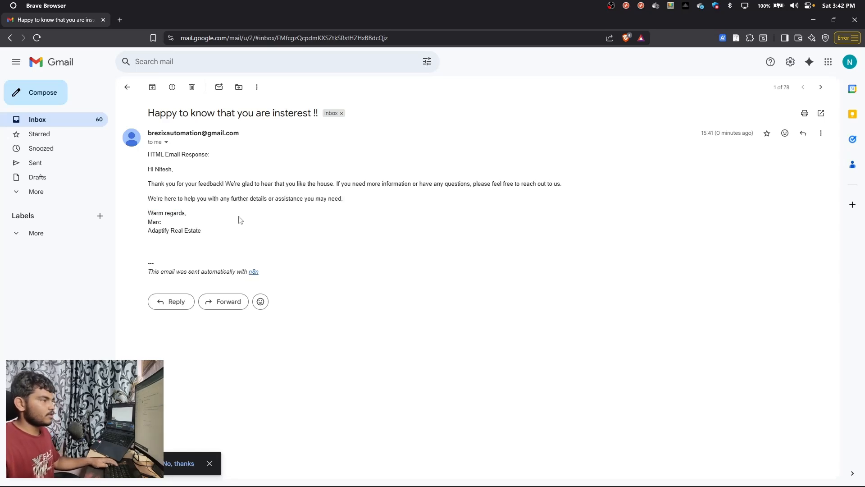
Switch back to n8n in Arc and save the real-state workflow
key("alt+Tab")
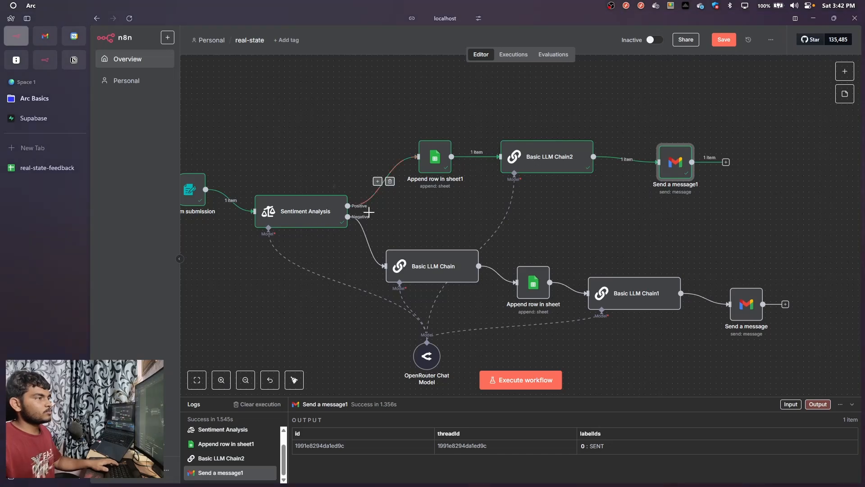
scroll(434, 217, "down", 3)
left_click_drag(434, 216, 487, 222)
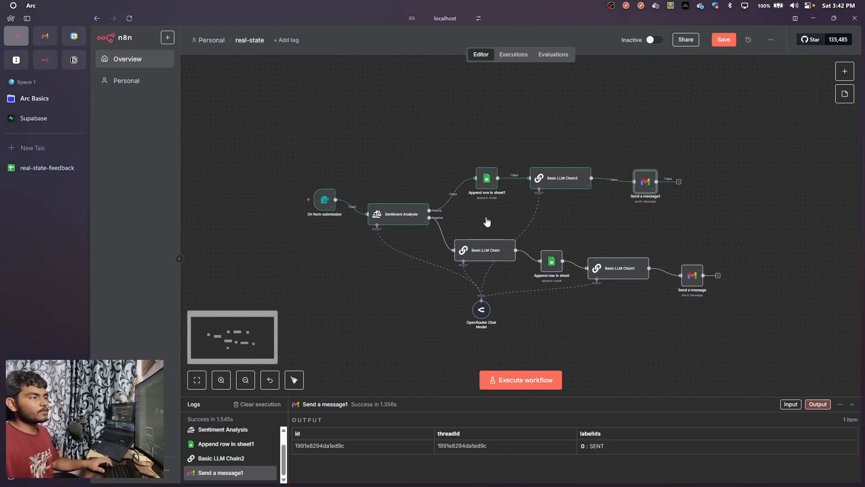
left_click(726, 39)
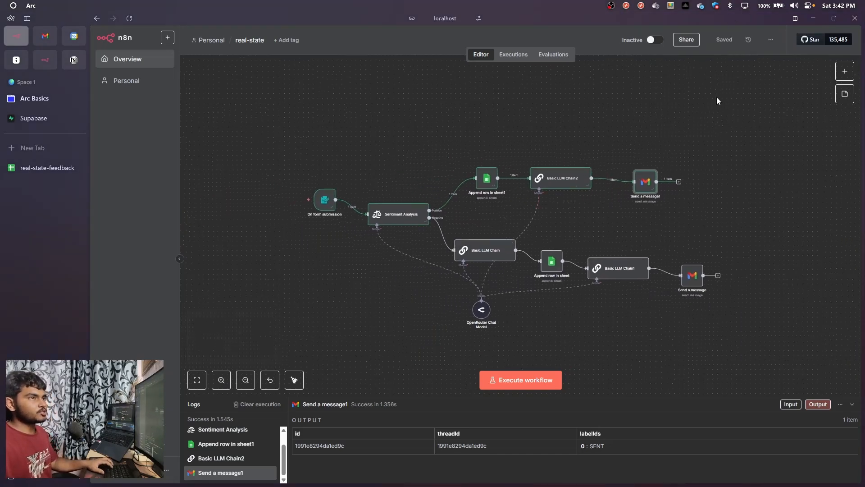
Move the Sentiment Analysis node slightly up and start a test execution of the workflow from On form submission
left_click_drag(393, 217, 396, 209)
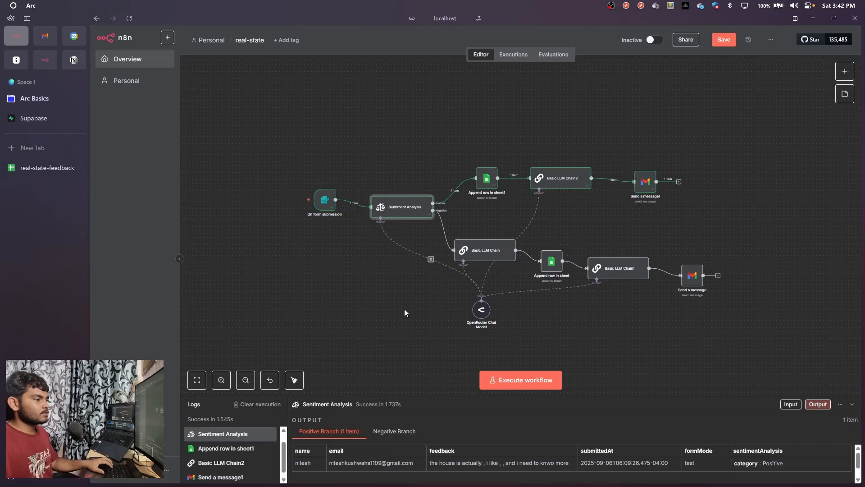
left_click(316, 211)
left_click(292, 201)
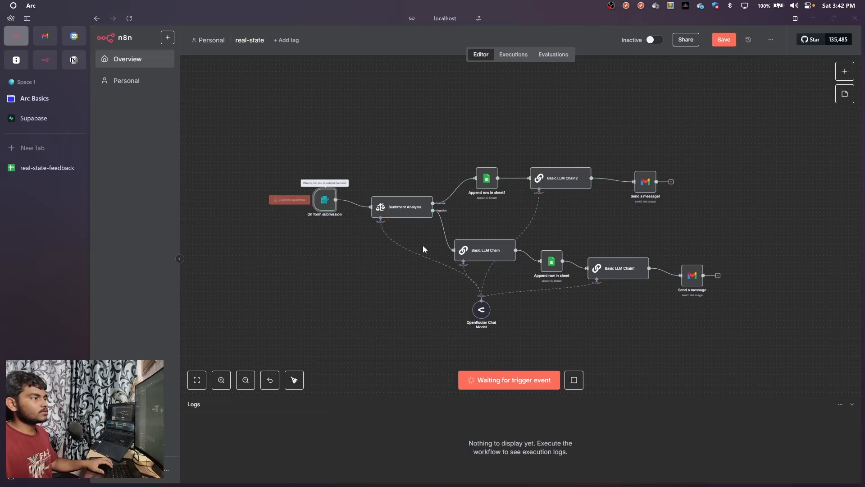
Submit the test Feedback Form with the customer's name, email and the feedback "the house is not good at all", and close it
left_click(426, 133)
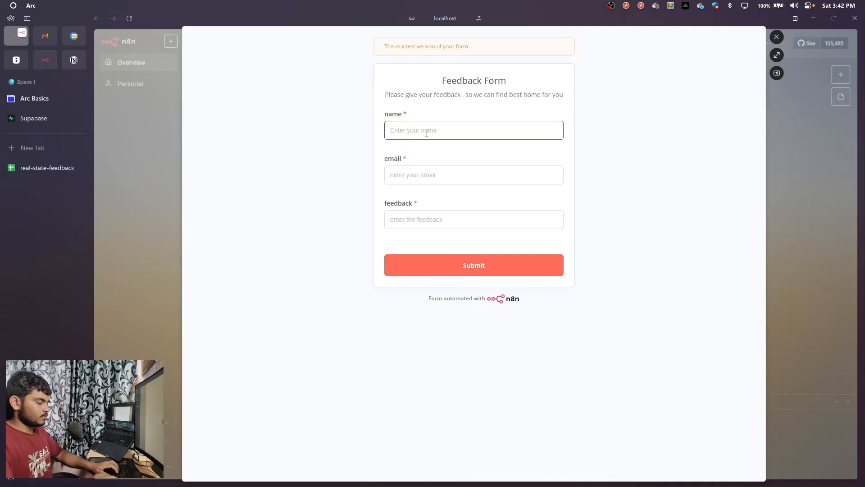
type("nitesh")
left_click(411, 175)
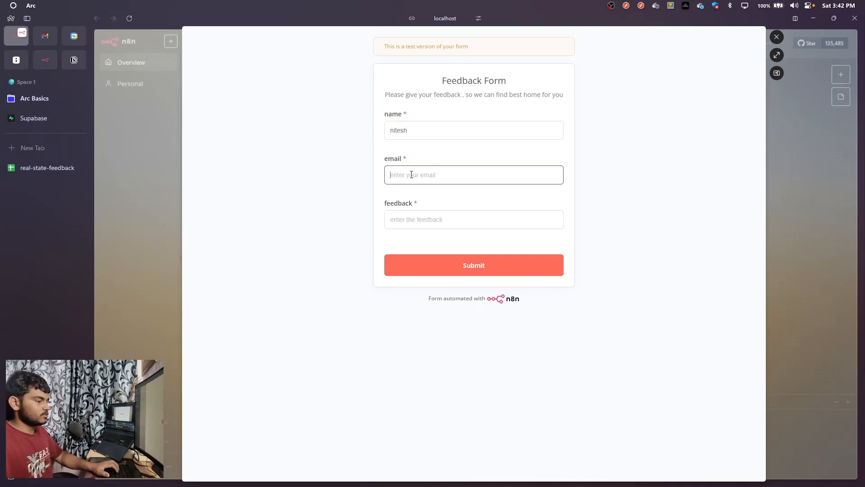
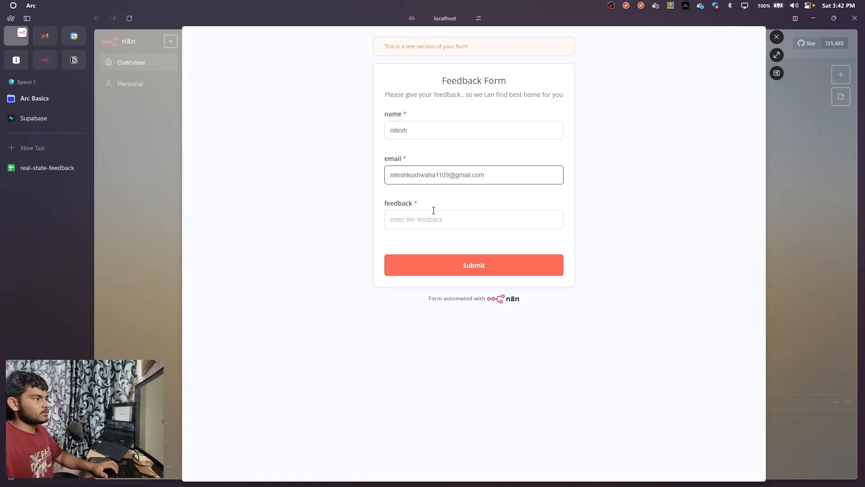
left_click(434, 216)
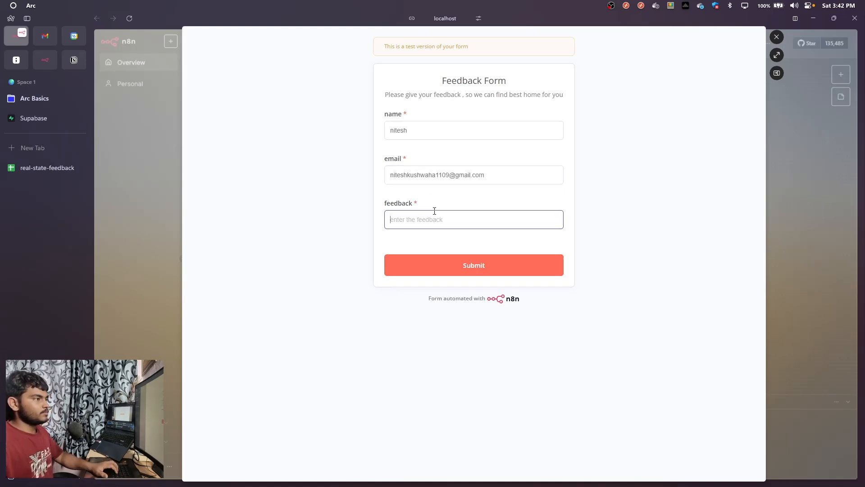
type("the house is not good at all")
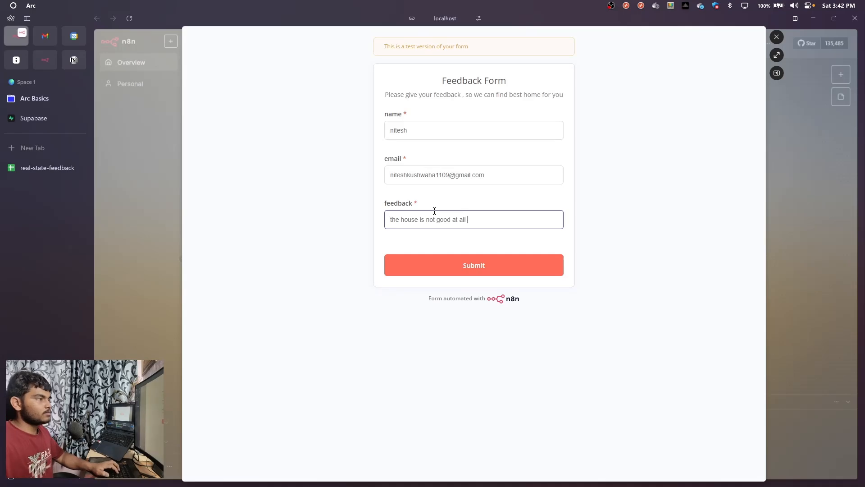
left_click(427, 265)
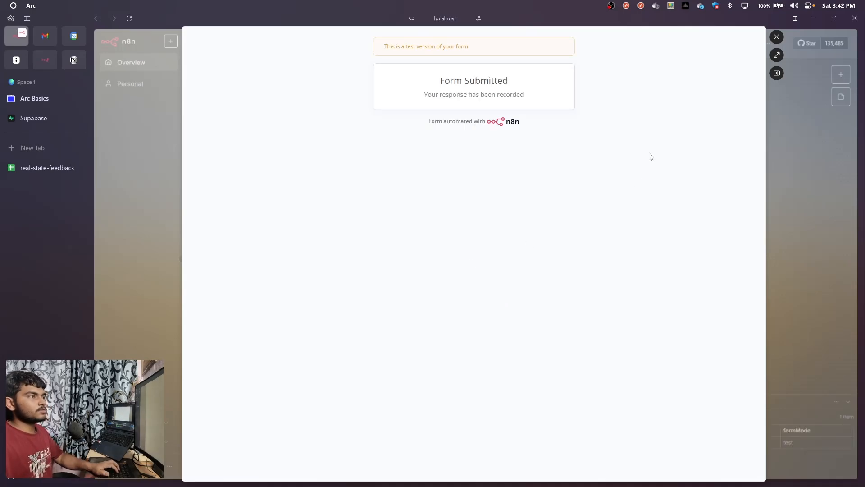
left_click(776, 38)
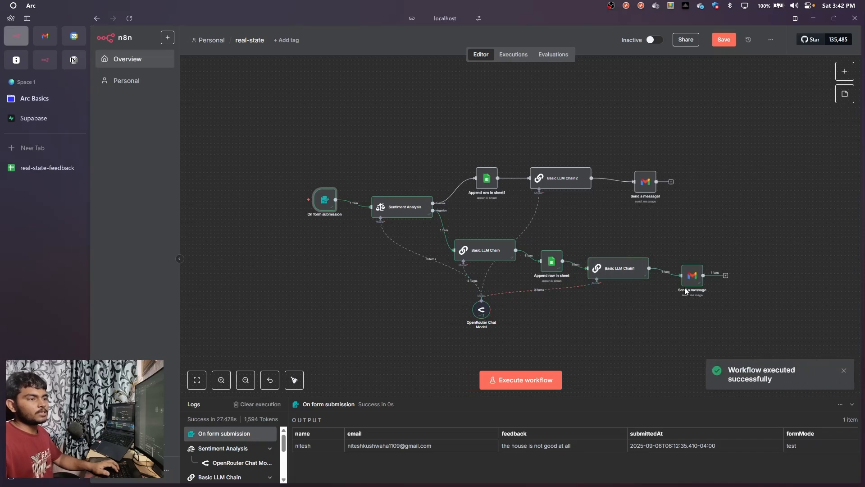
Switch to Gmail in Brave, refresh the inbox and read the newly received email "Apologize from our Side"
key("alt+Tab")
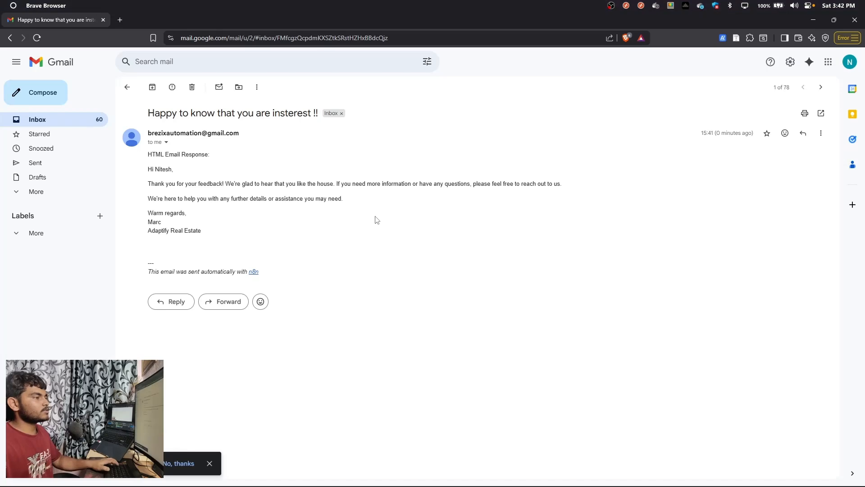
left_click(134, 91)
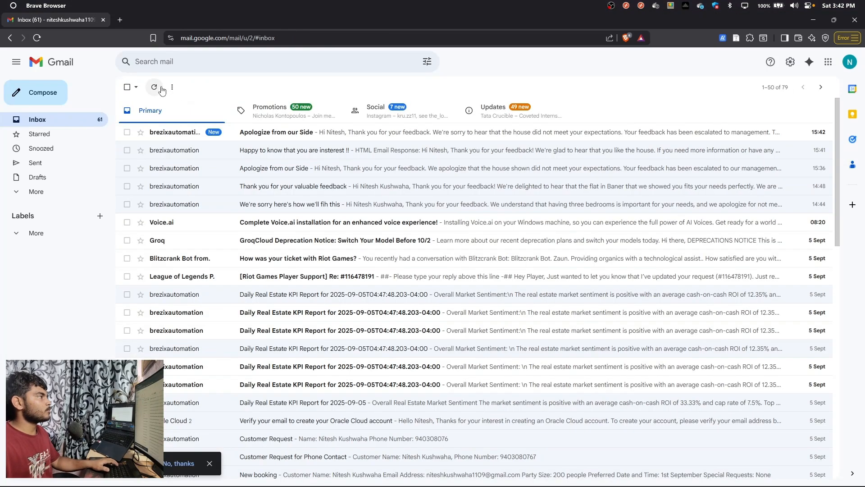
left_click(154, 87)
left_click(294, 136)
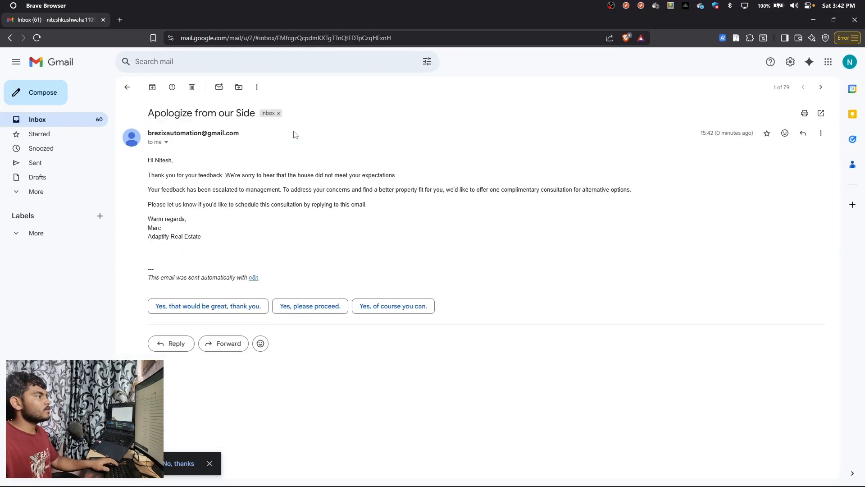
left_click_drag(155, 177, 331, 176)
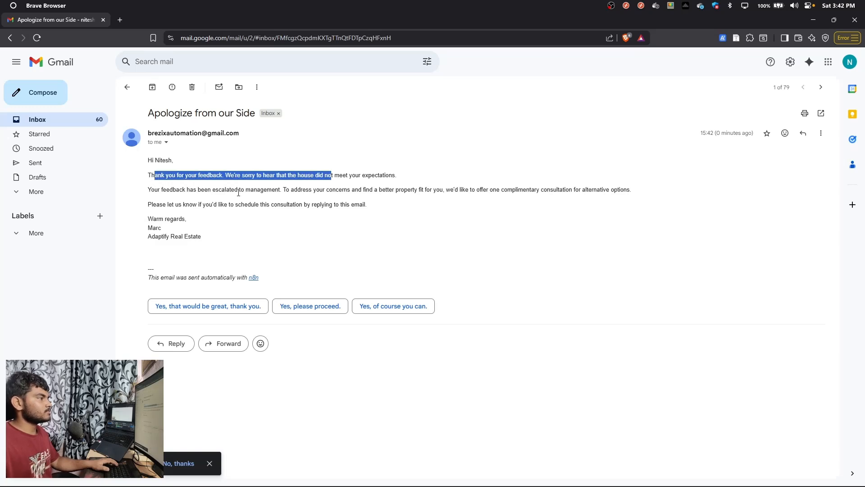
left_click_drag(237, 190, 311, 190)
left_click(320, 229)
Switch back to n8n in Arc, save the real-state workflow and start another test execution from On form submission
key("alt+Tab")
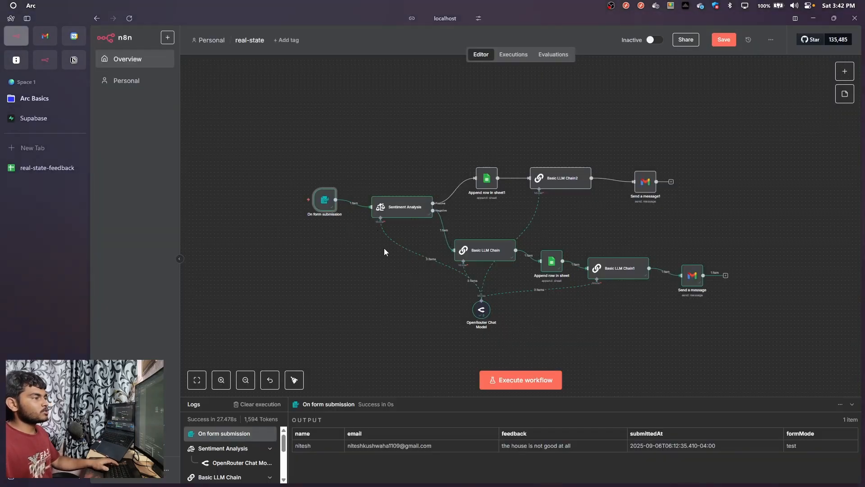
left_click(723, 40)
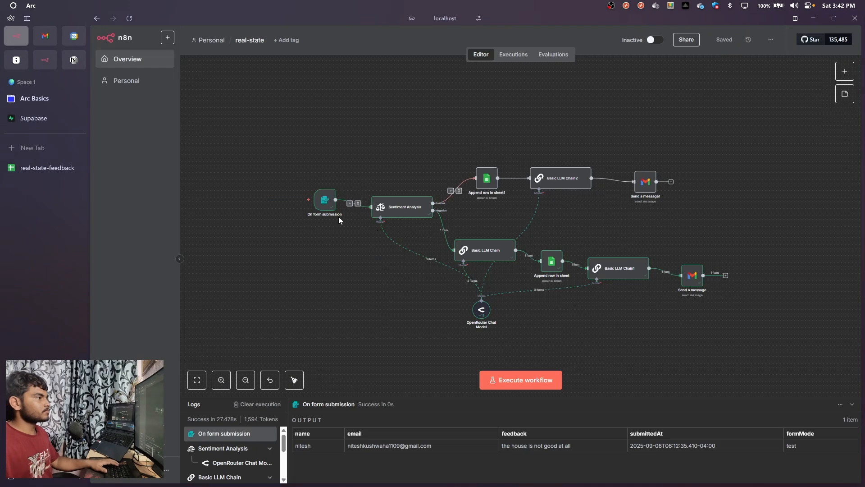
left_click(291, 201)
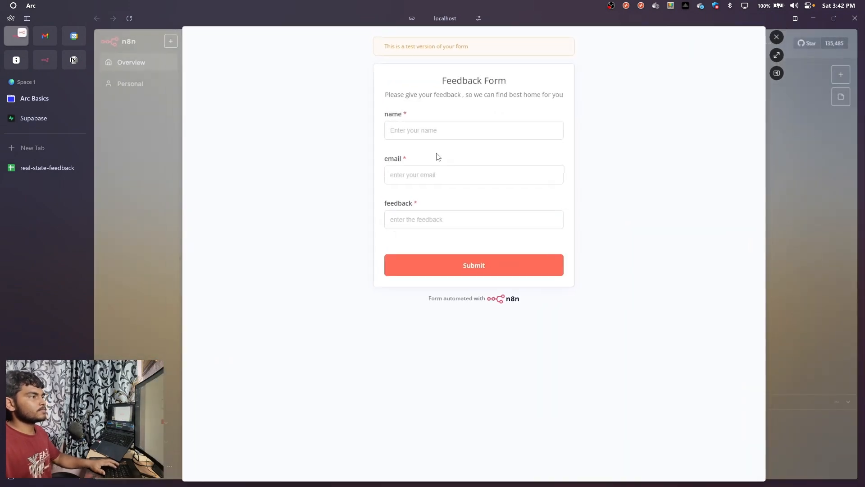
Submit the test Feedback Form with the customer's name, email and the feedback "ths house is good , and iwanted to buy", and close it
left_click(433, 129)
type("N")
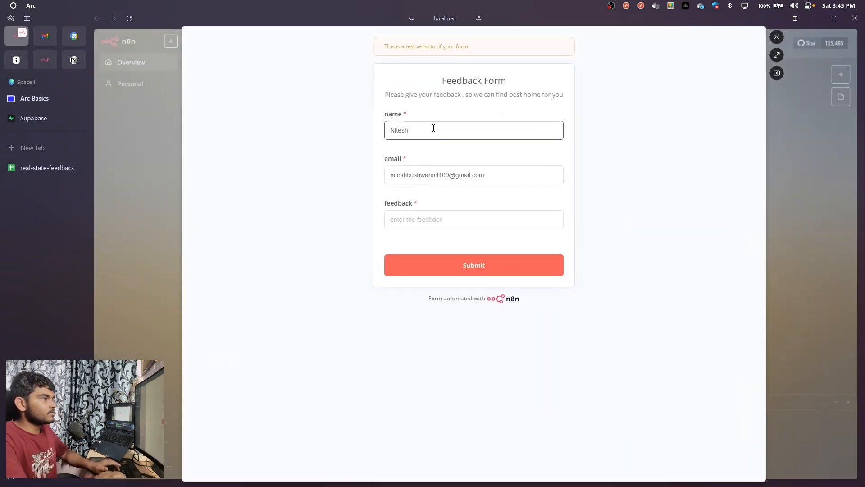
type("itesh")
left_click(412, 220)
type("t")
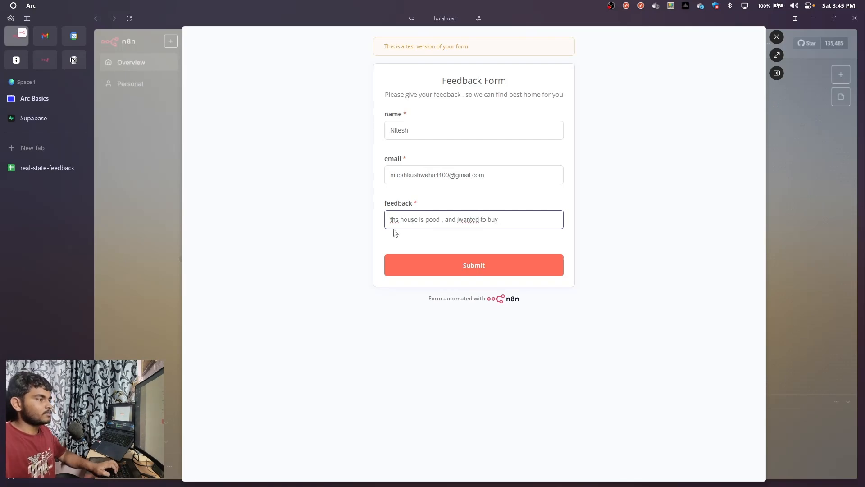
left_click(440, 265)
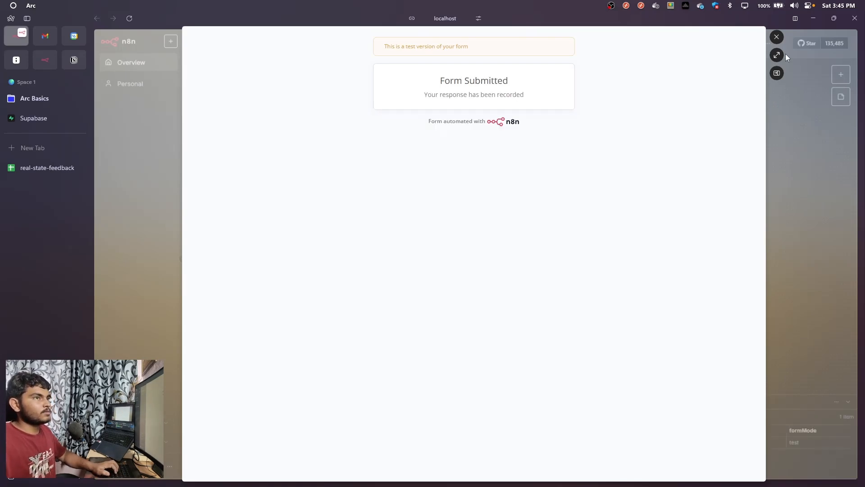
left_click(776, 36)
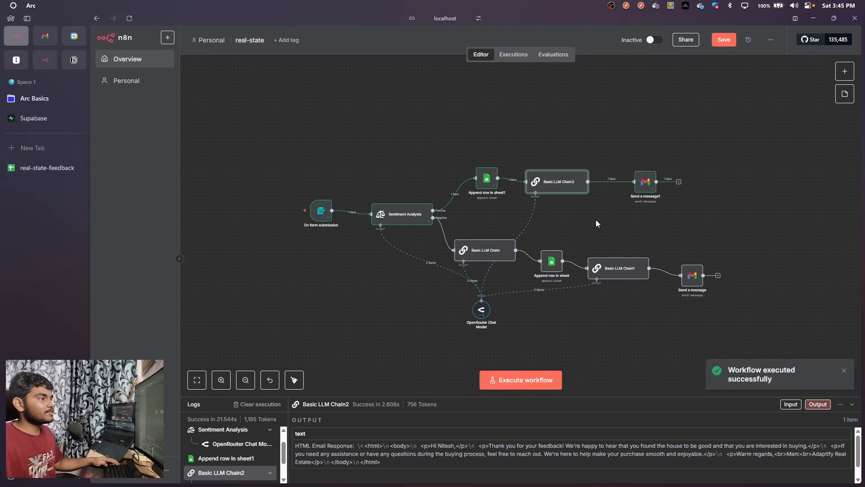
Switch to Gmail in Brave and read the newest "Happy to know that you are insterest !!" email in the inbox
key("ctrl+Tab")
key("alt+Tab")
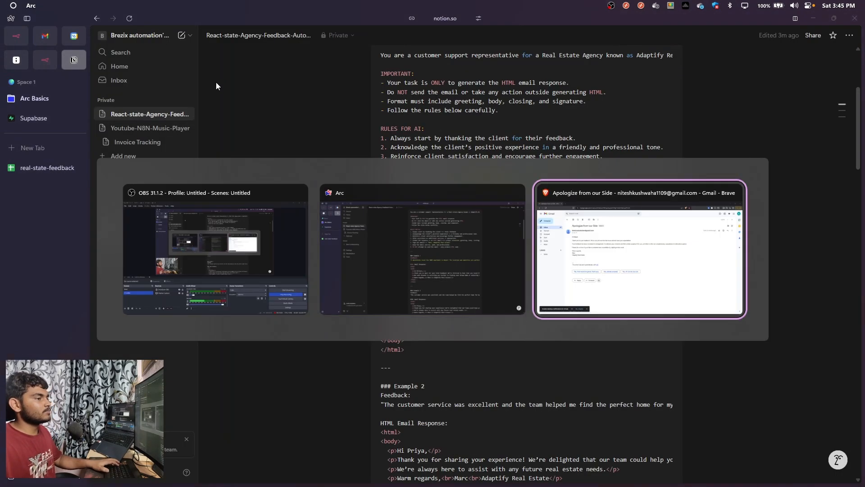
left_click(127, 87)
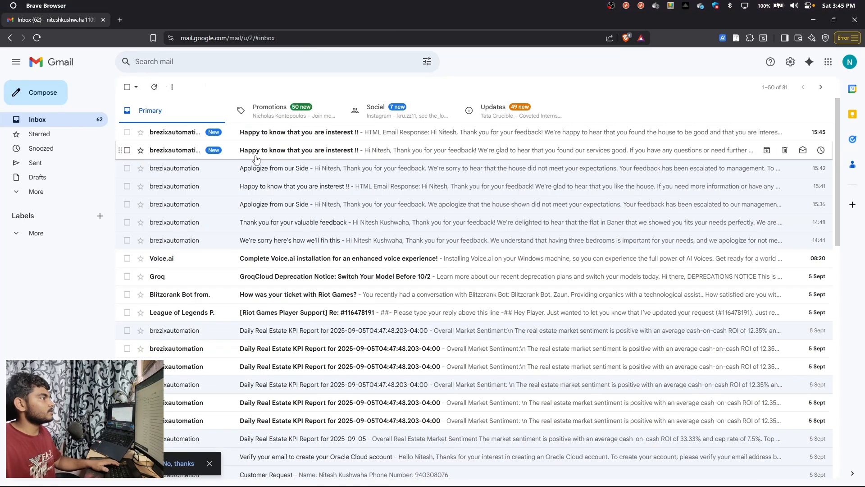
left_click(258, 138)
left_click_drag(165, 169, 299, 207)
left_click(287, 225)
Switch back to the n8n workflow in Arc and move all its nodes together slightly left and up on the canvas
key("alt+Tab")
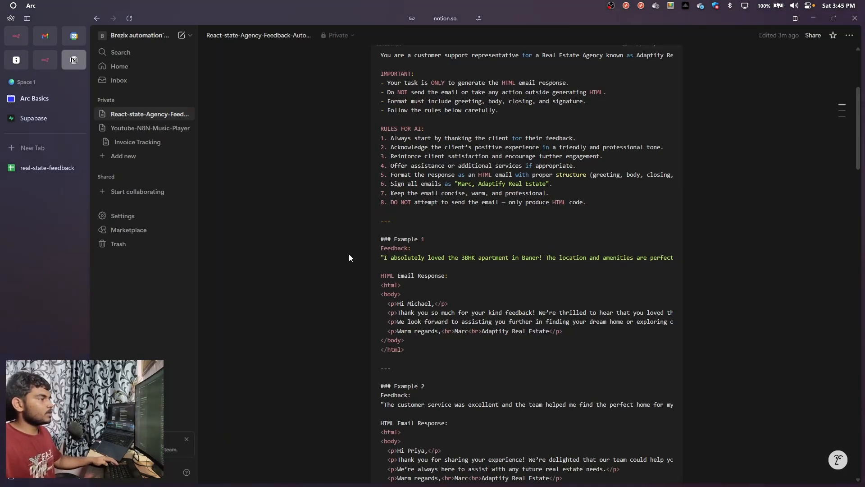
key("ctrl+Tab")
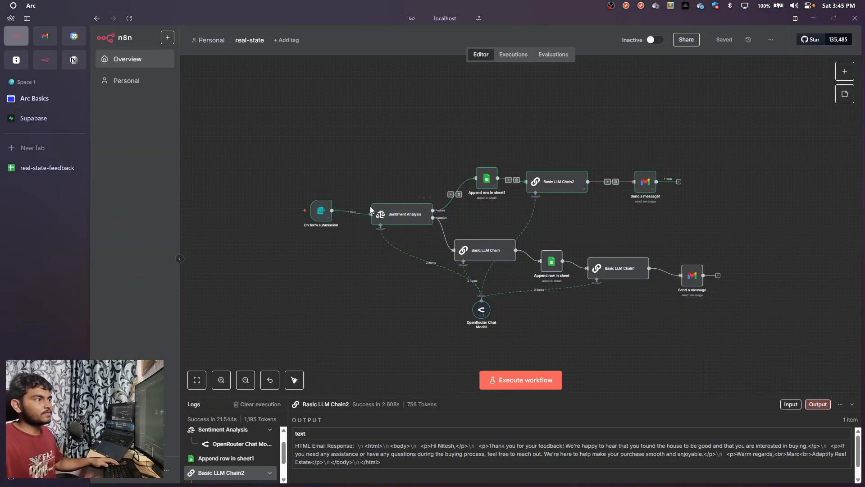
left_click_drag(269, 131, 731, 342)
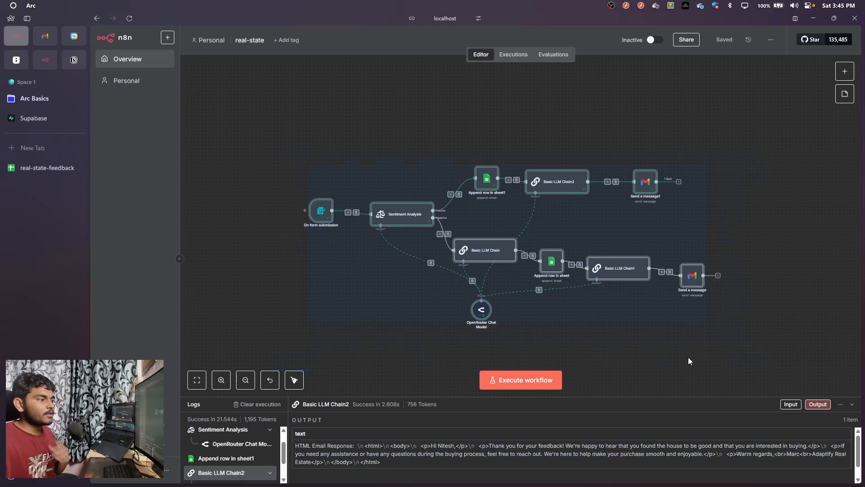
left_click_drag(576, 243, 584, 207)
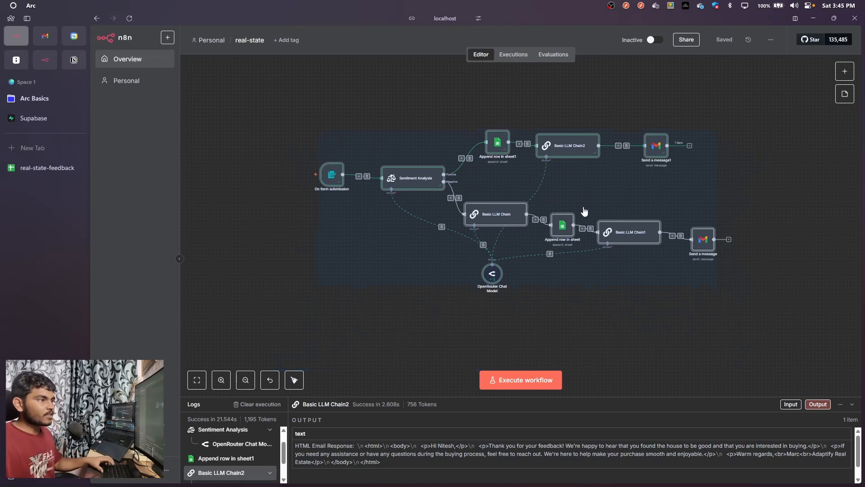
left_click(635, 357)
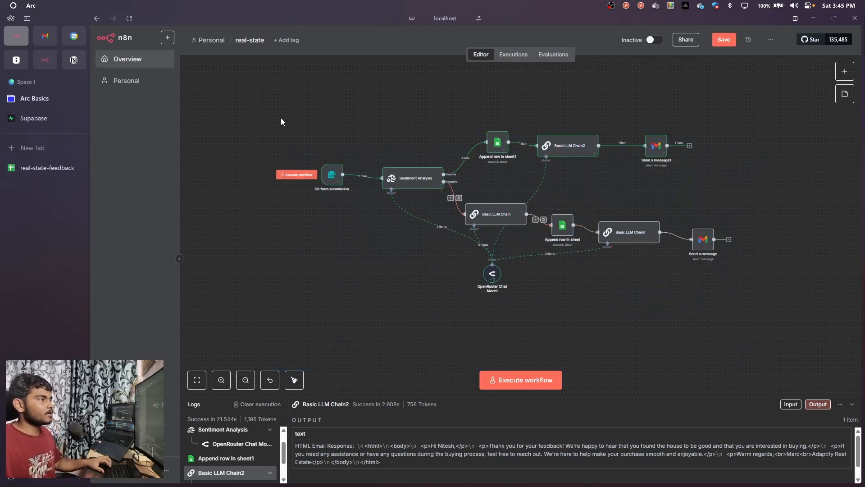
left_click_drag(278, 98, 786, 353)
left_click_drag(606, 194, 572, 221)
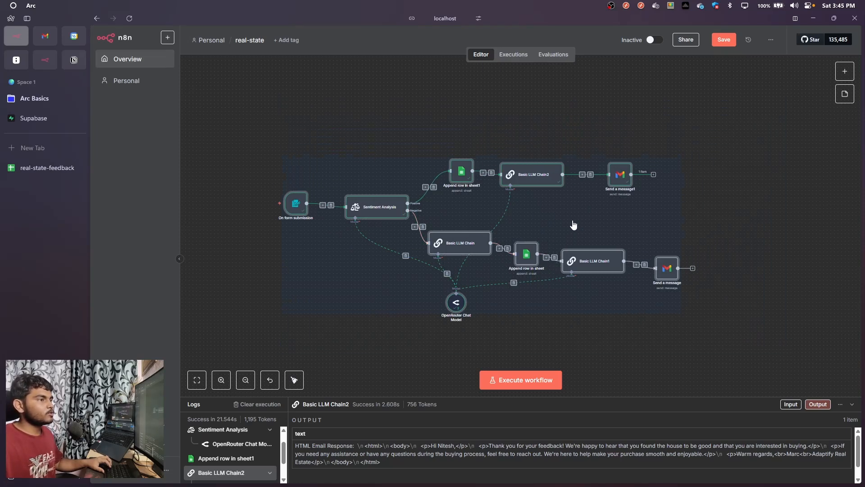
left_click(723, 319)
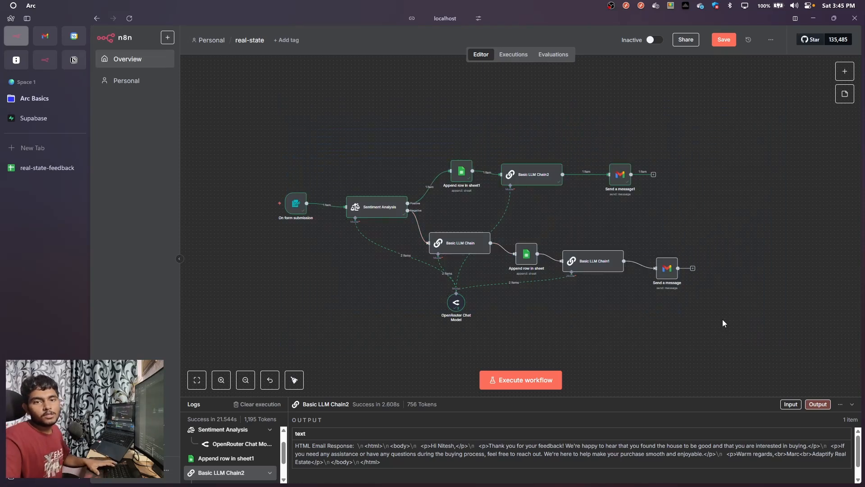